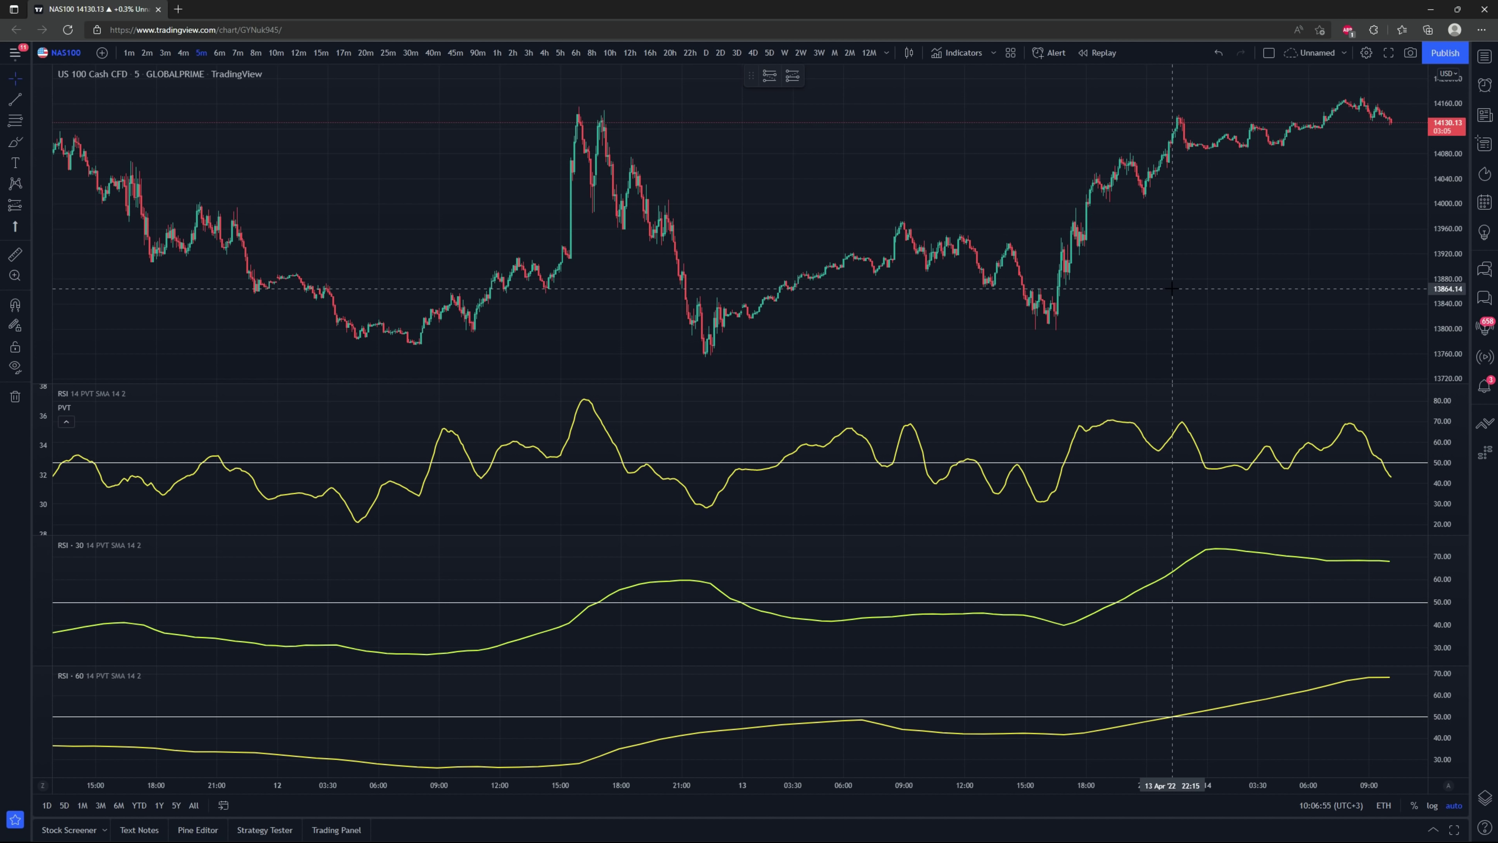
Step: Remove all existing indicators and add a Relative Strength Index pane
right_click(1172, 289)
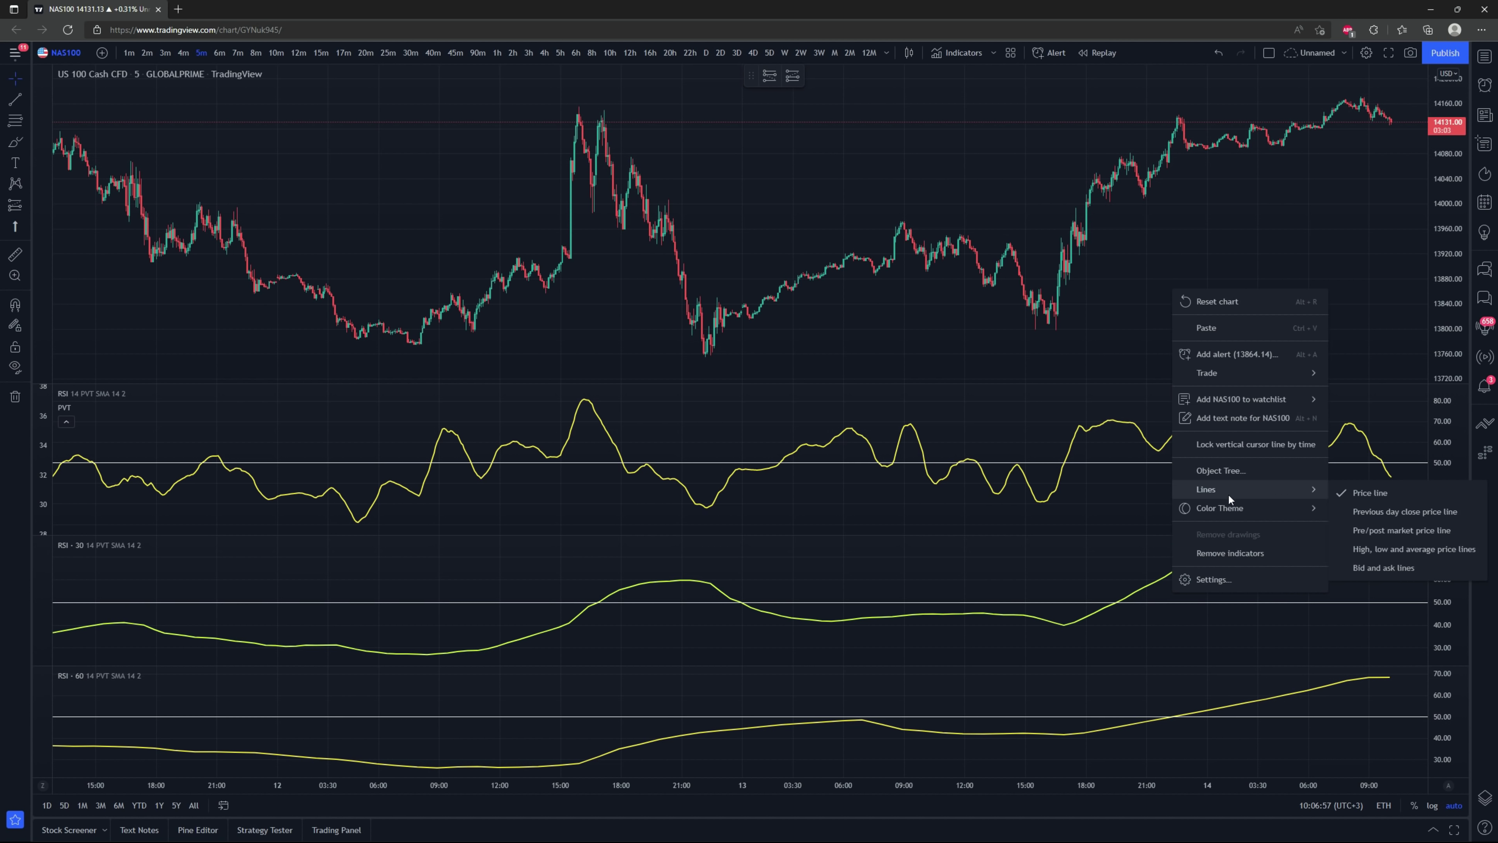
left_click(1230, 553)
left_click(958, 53)
type("rsi")
left_click(682, 363)
left_click(682, 362)
left_click(682, 363)
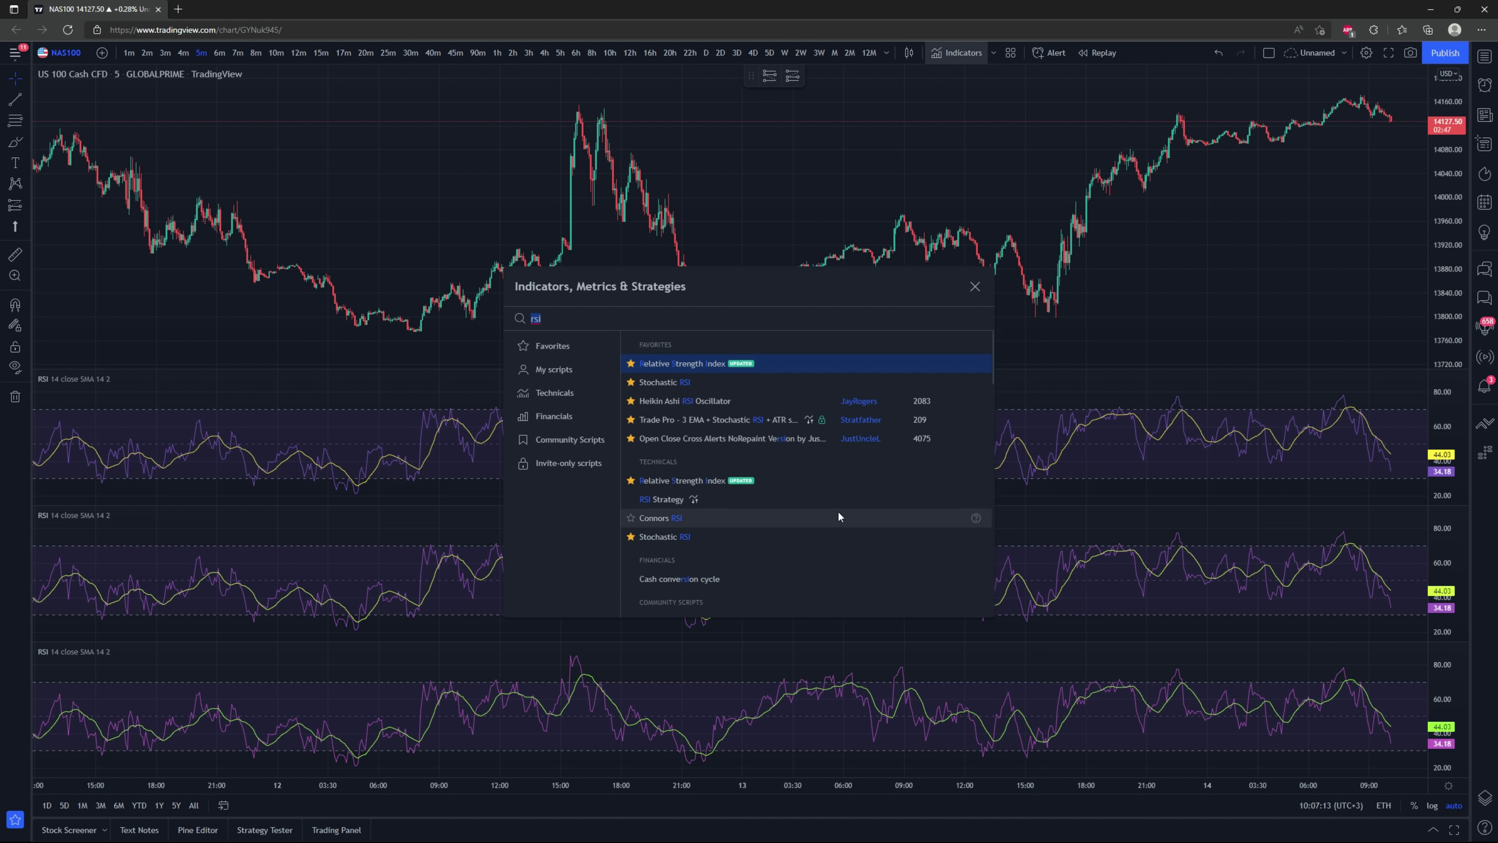
Step: Search 'pvt' and add the Price Volume Trend indicator
left_click(590, 319)
key("BackSpace")
key("BackSpace")
key("BackSpace")
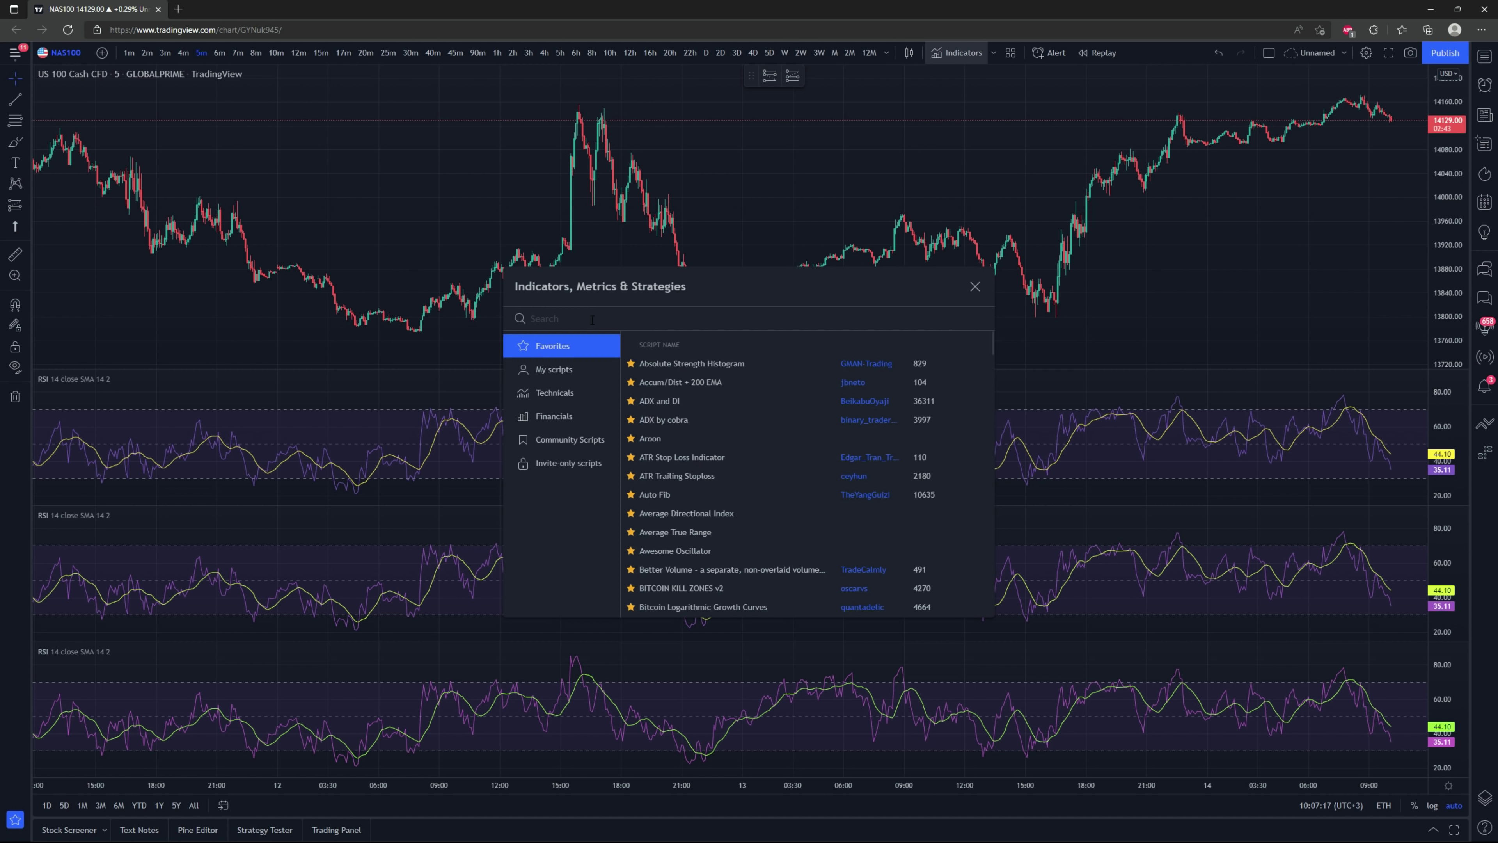
type("pvt")
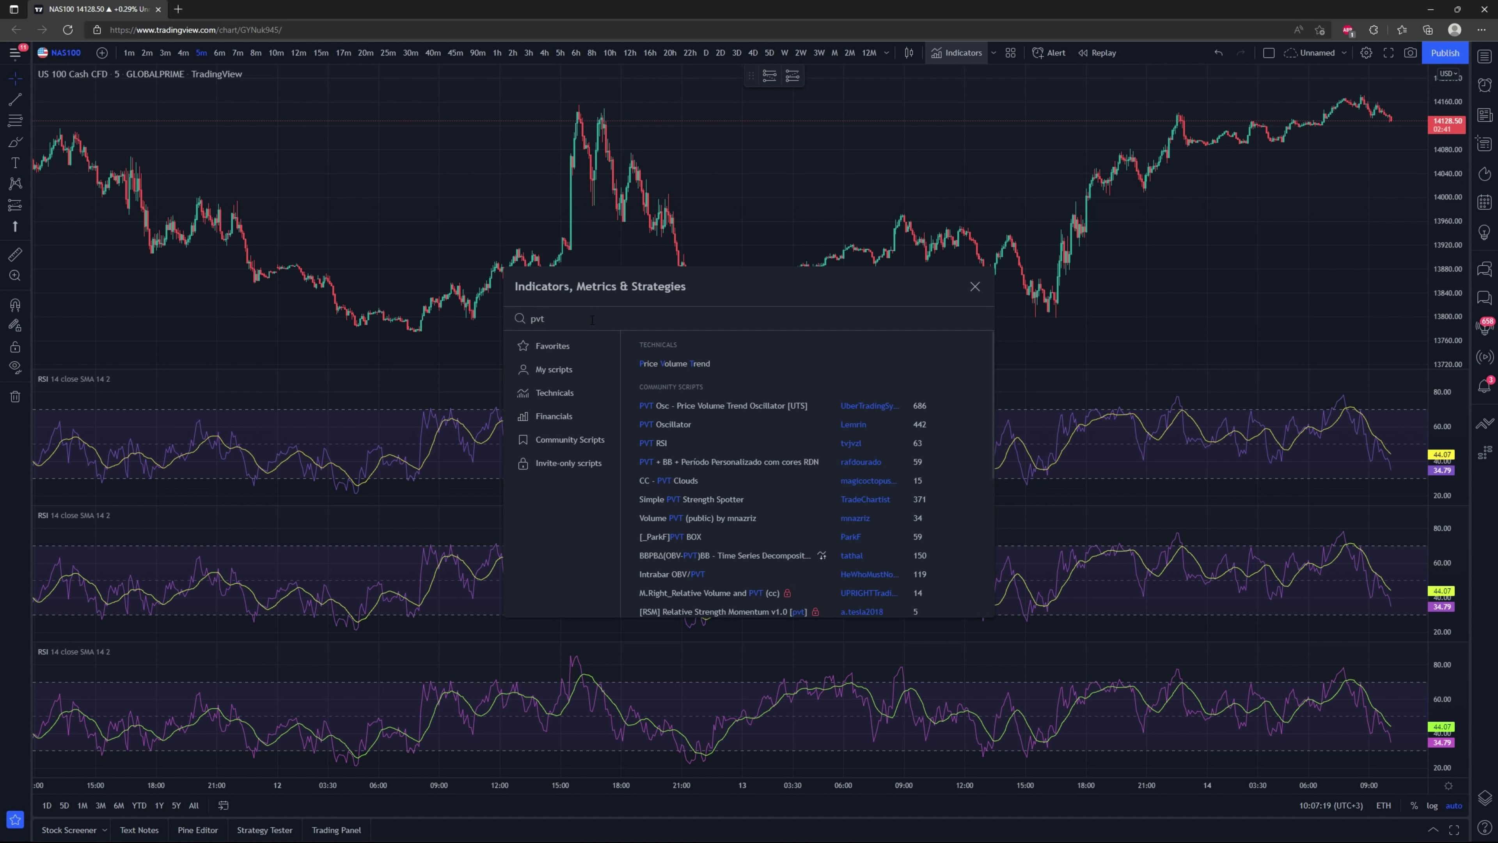
left_click(675, 363)
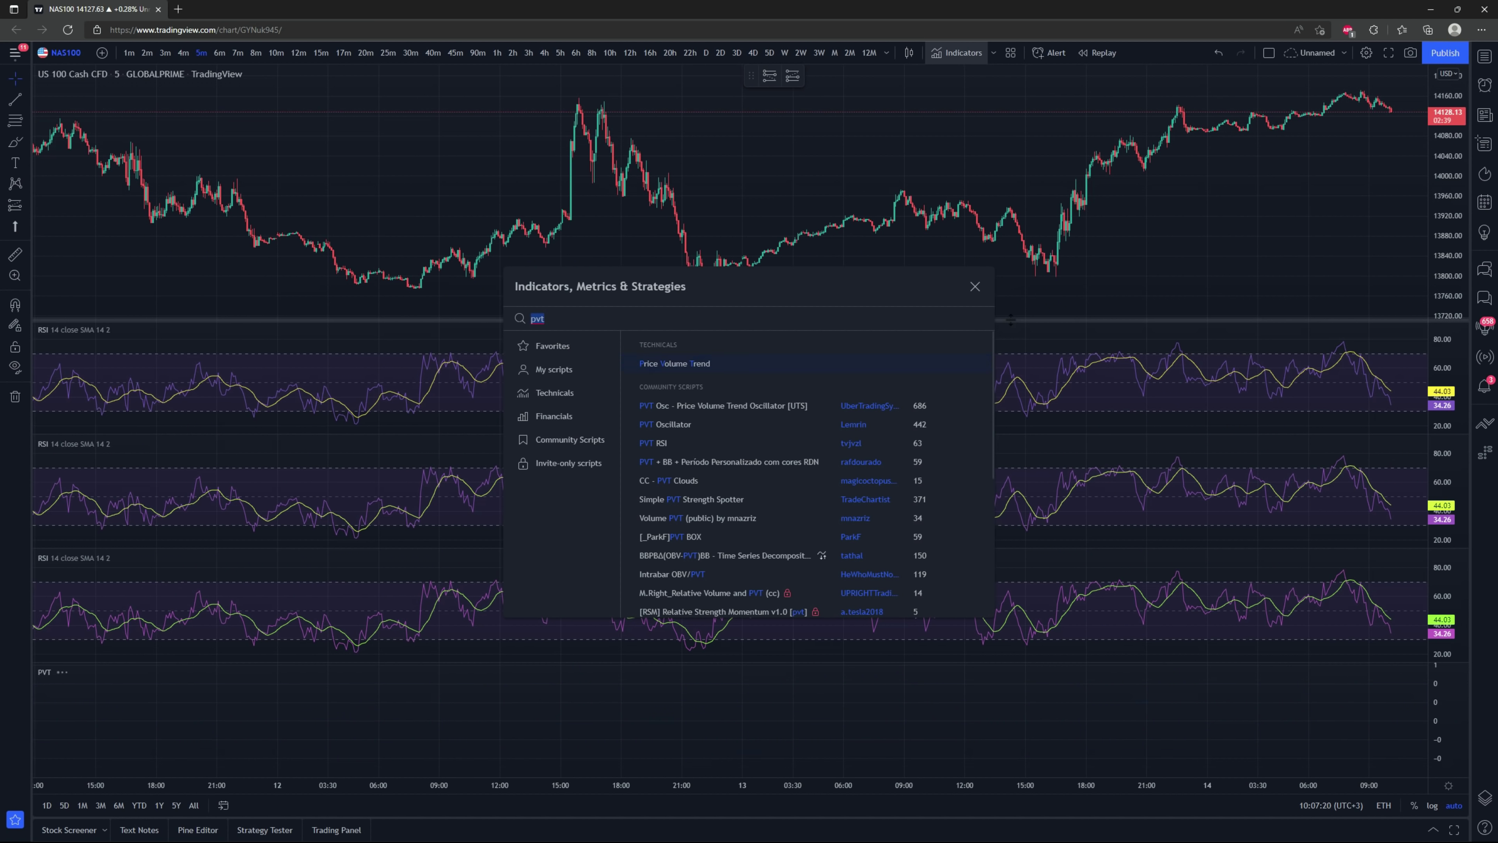
Step: Drag the Price Volume Trend line into the top RSI pane
left_click(975, 287)
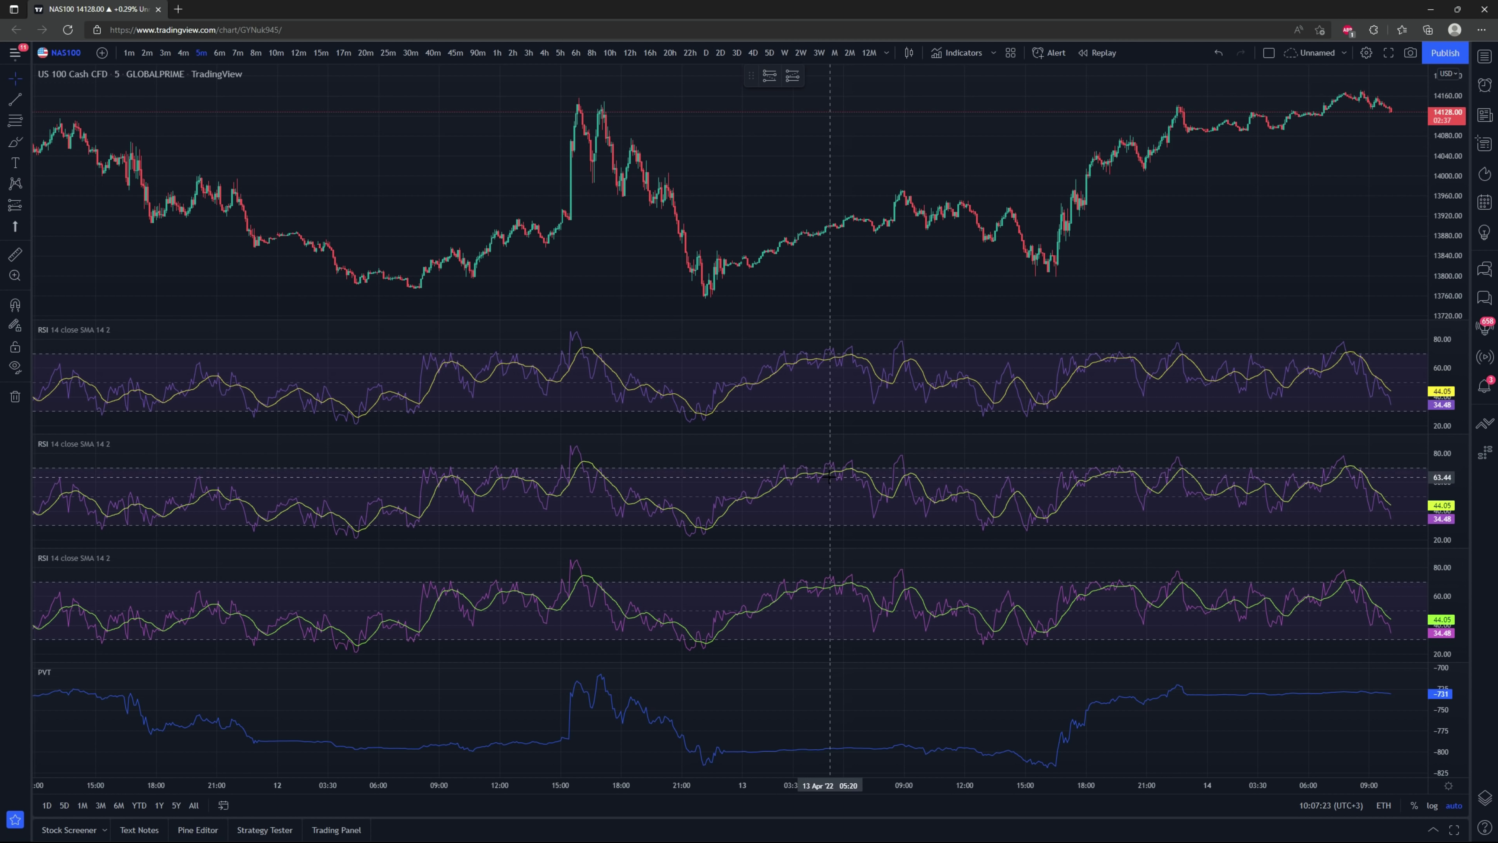
left_click(595, 683)
left_click_drag(596, 682, 614, 422)
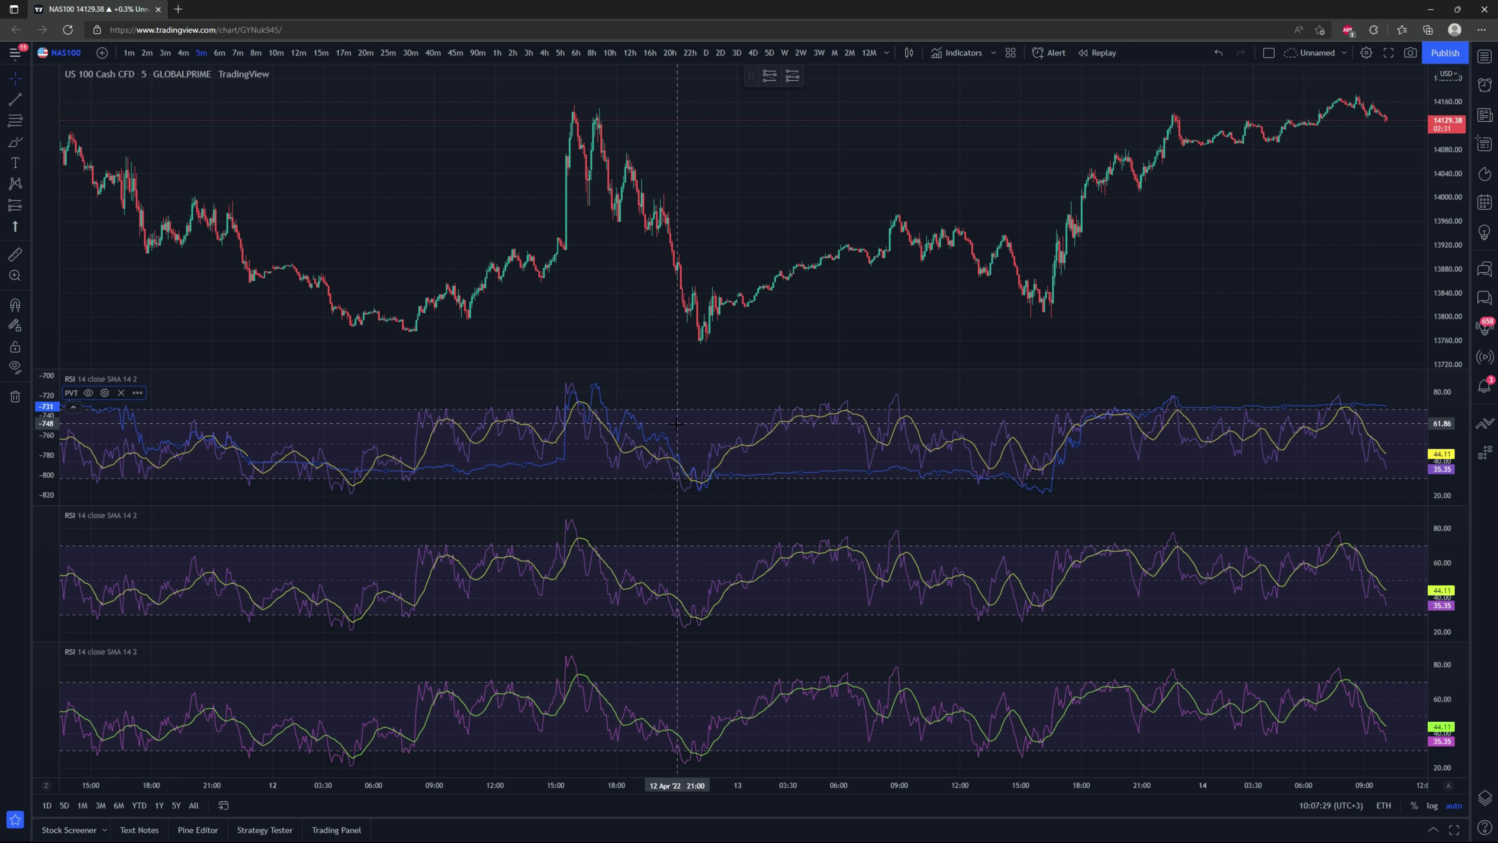
Step: Hide the PVT line in its Style settings
right_click(637, 419)
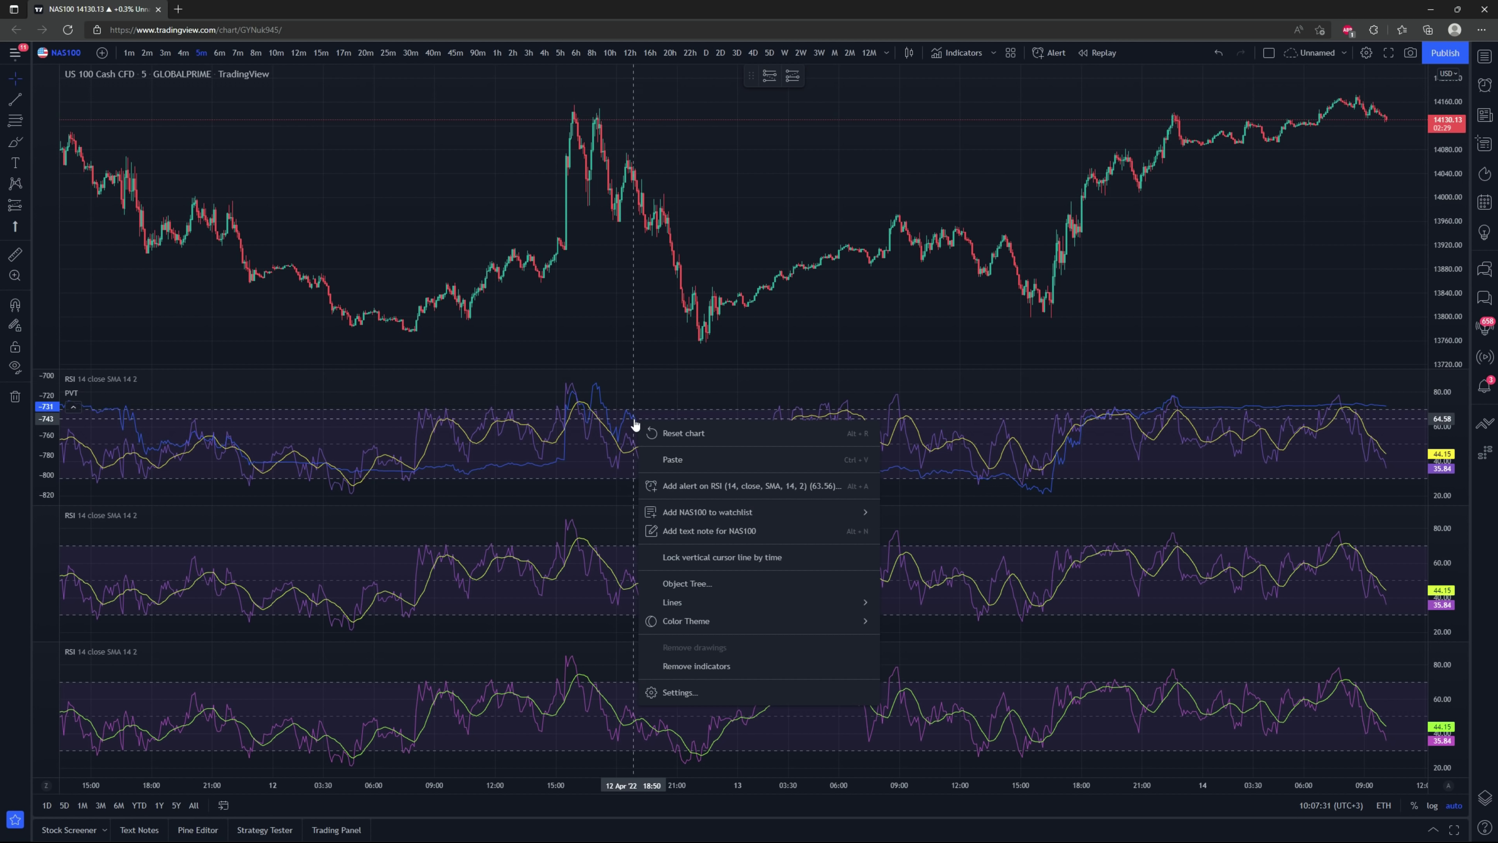
right_click(636, 422)
left_click(673, 630)
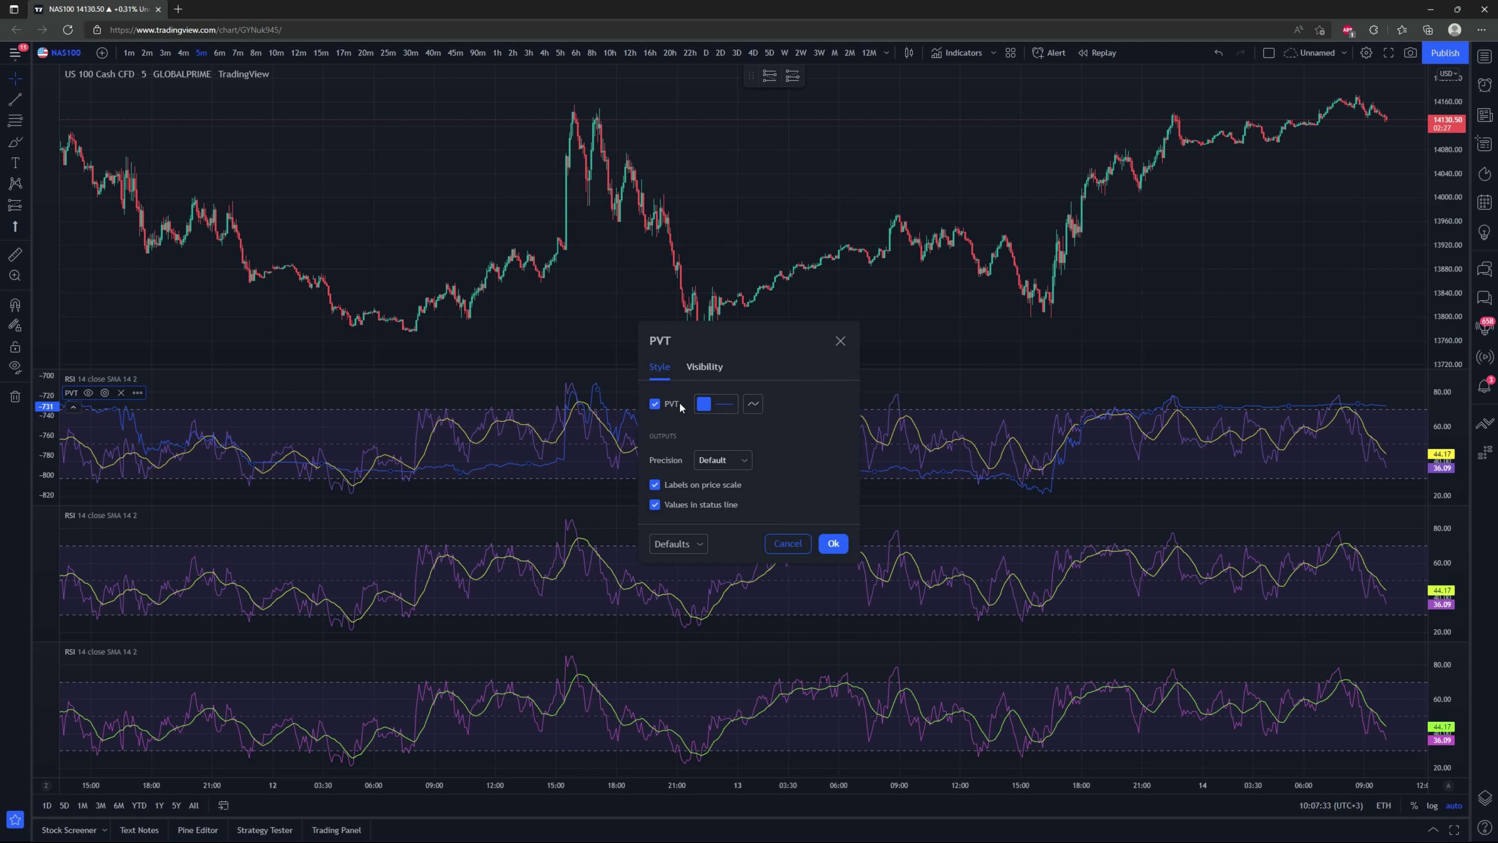
left_click(655, 405)
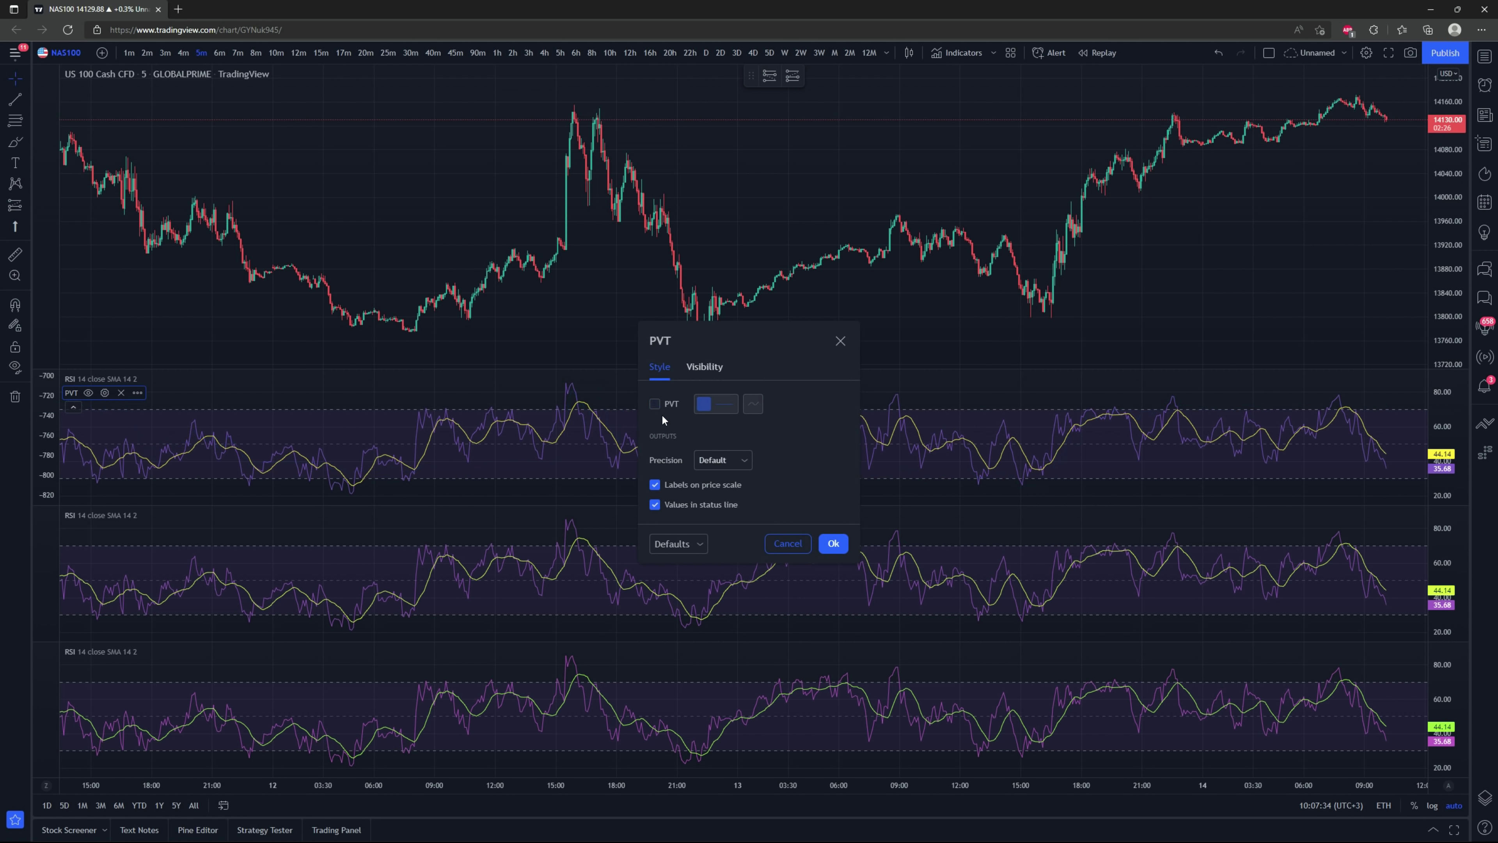
left_click(833, 543)
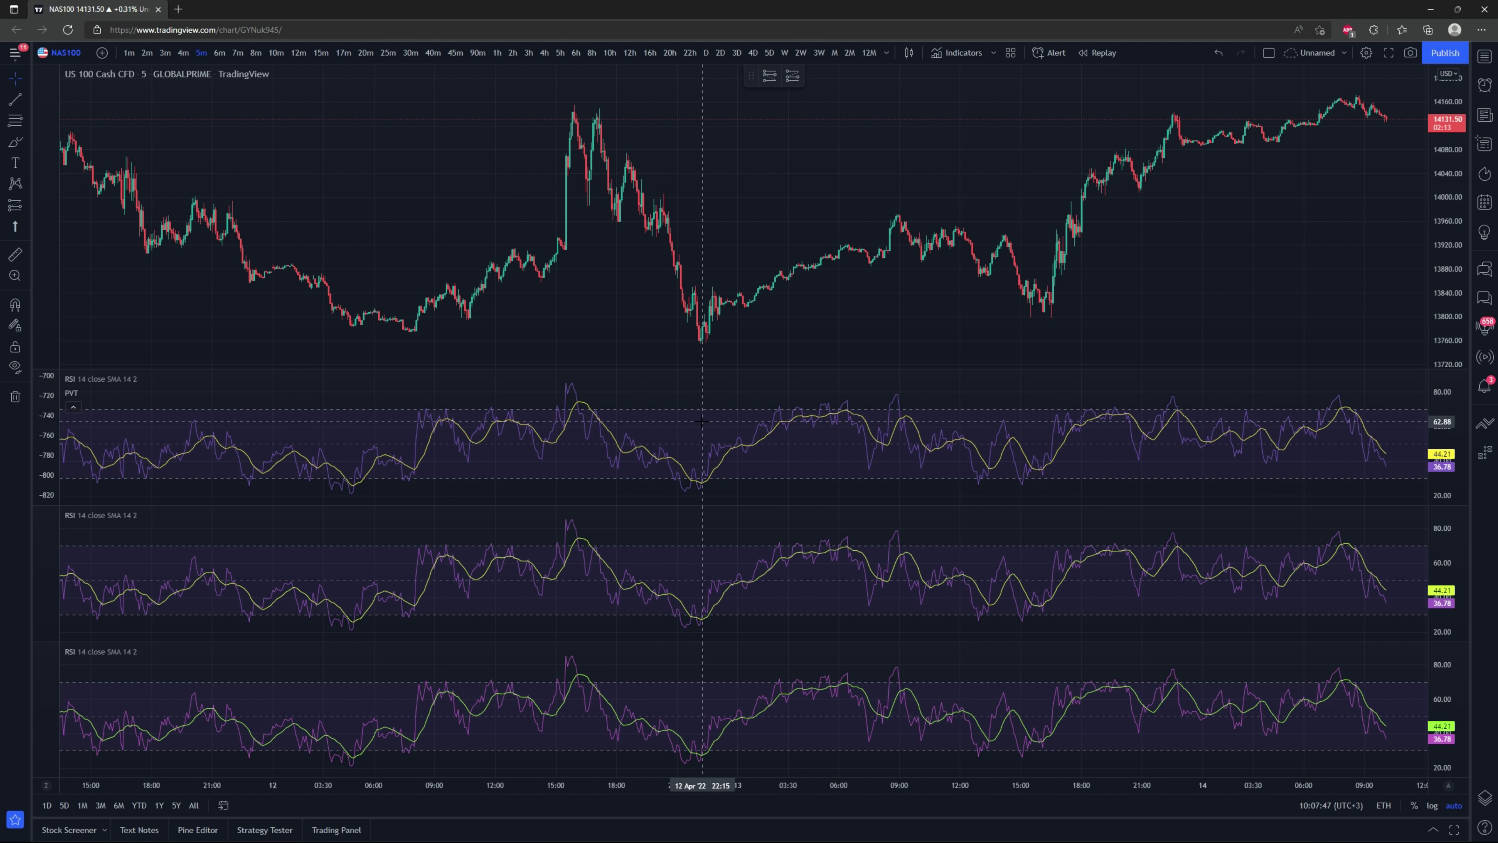
Step: Set the top RSI pane's source to PVT
right_click(807, 422)
left_click(829, 652)
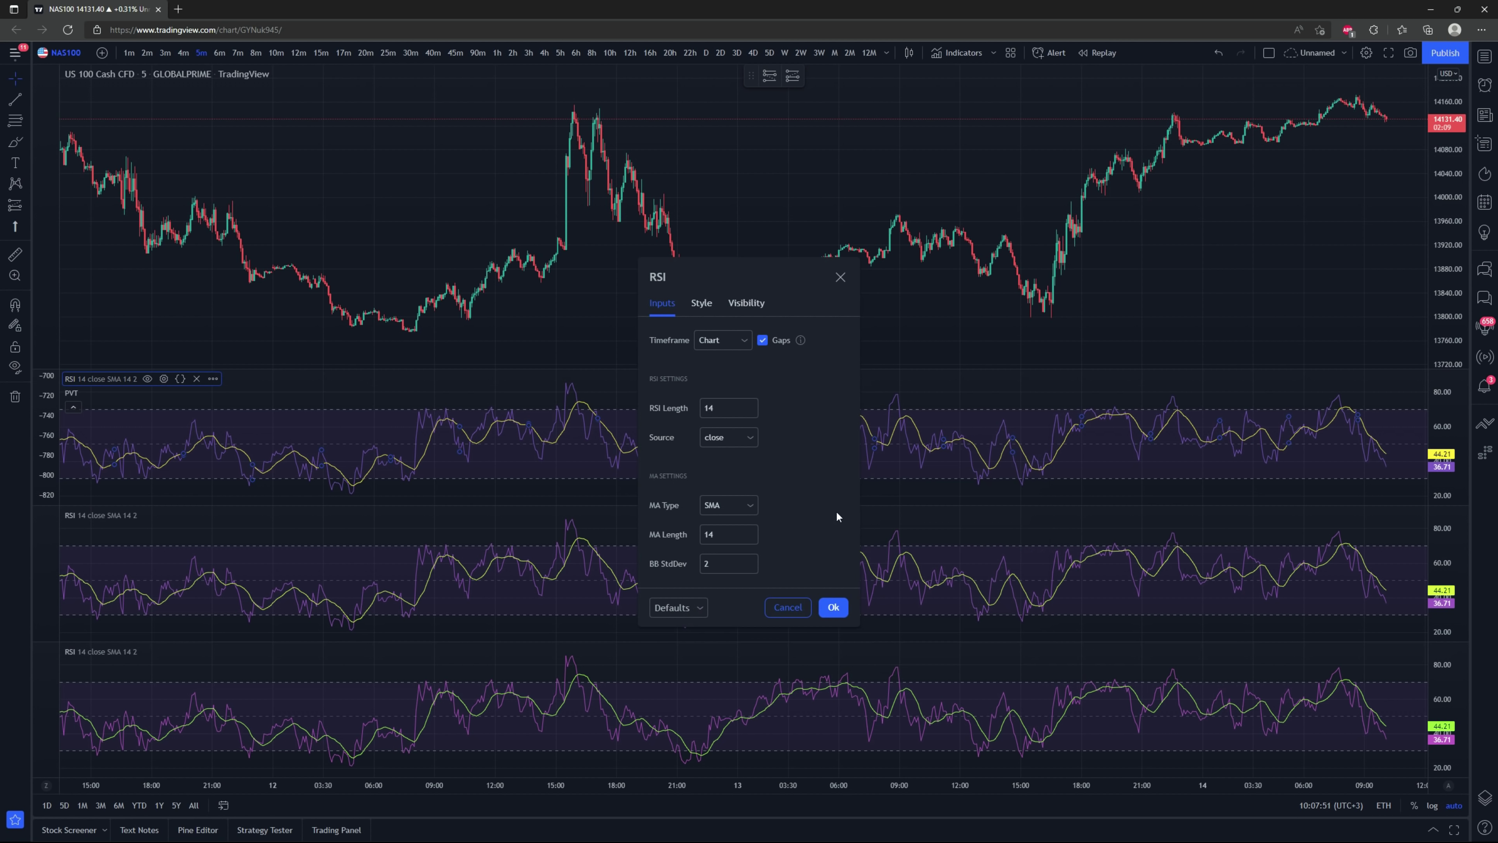
left_click(752, 437)
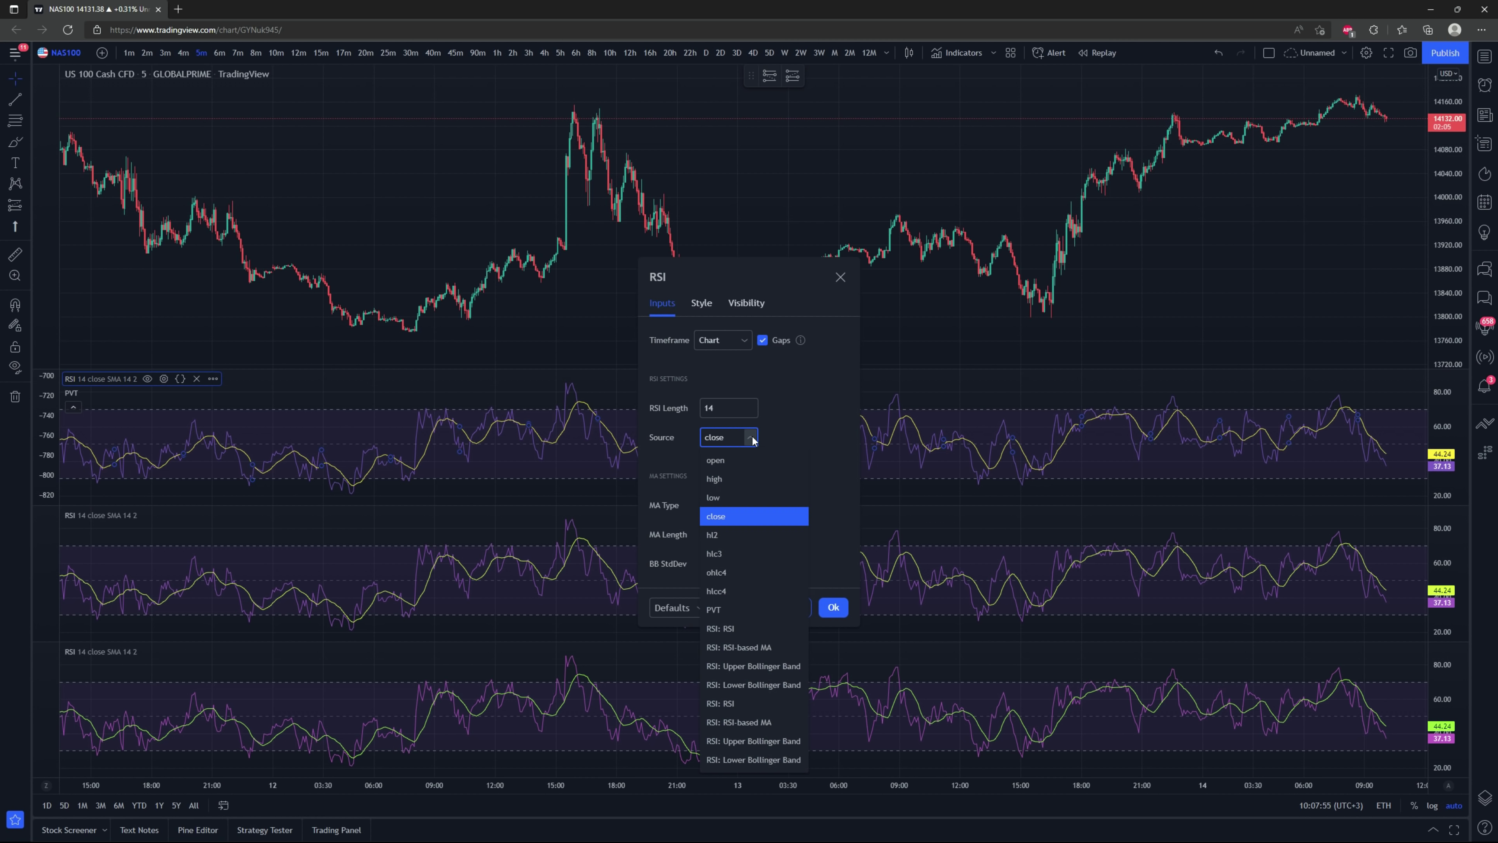
left_click(721, 611)
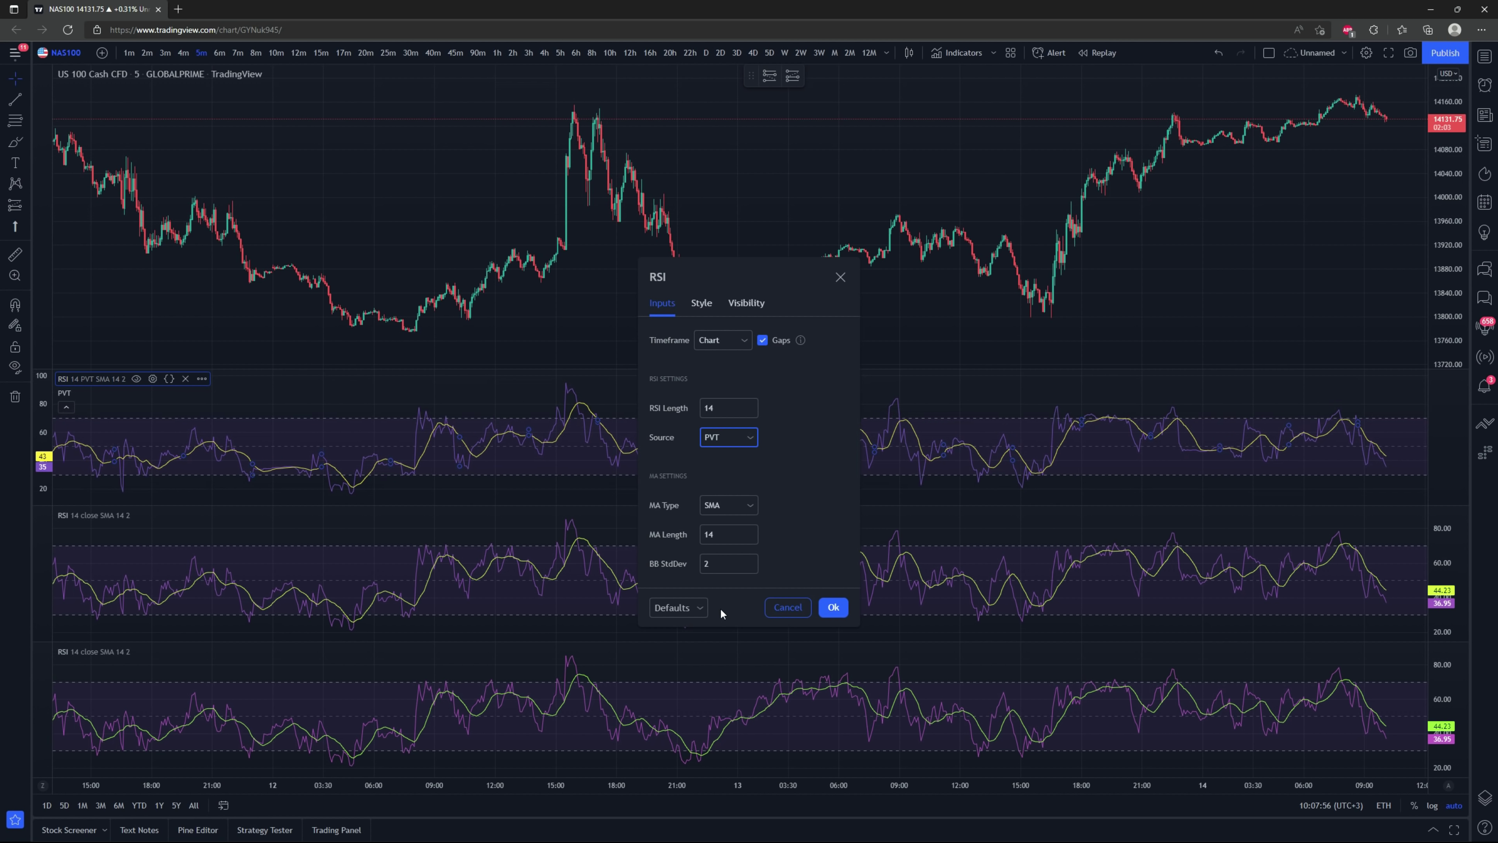
left_click(774, 458)
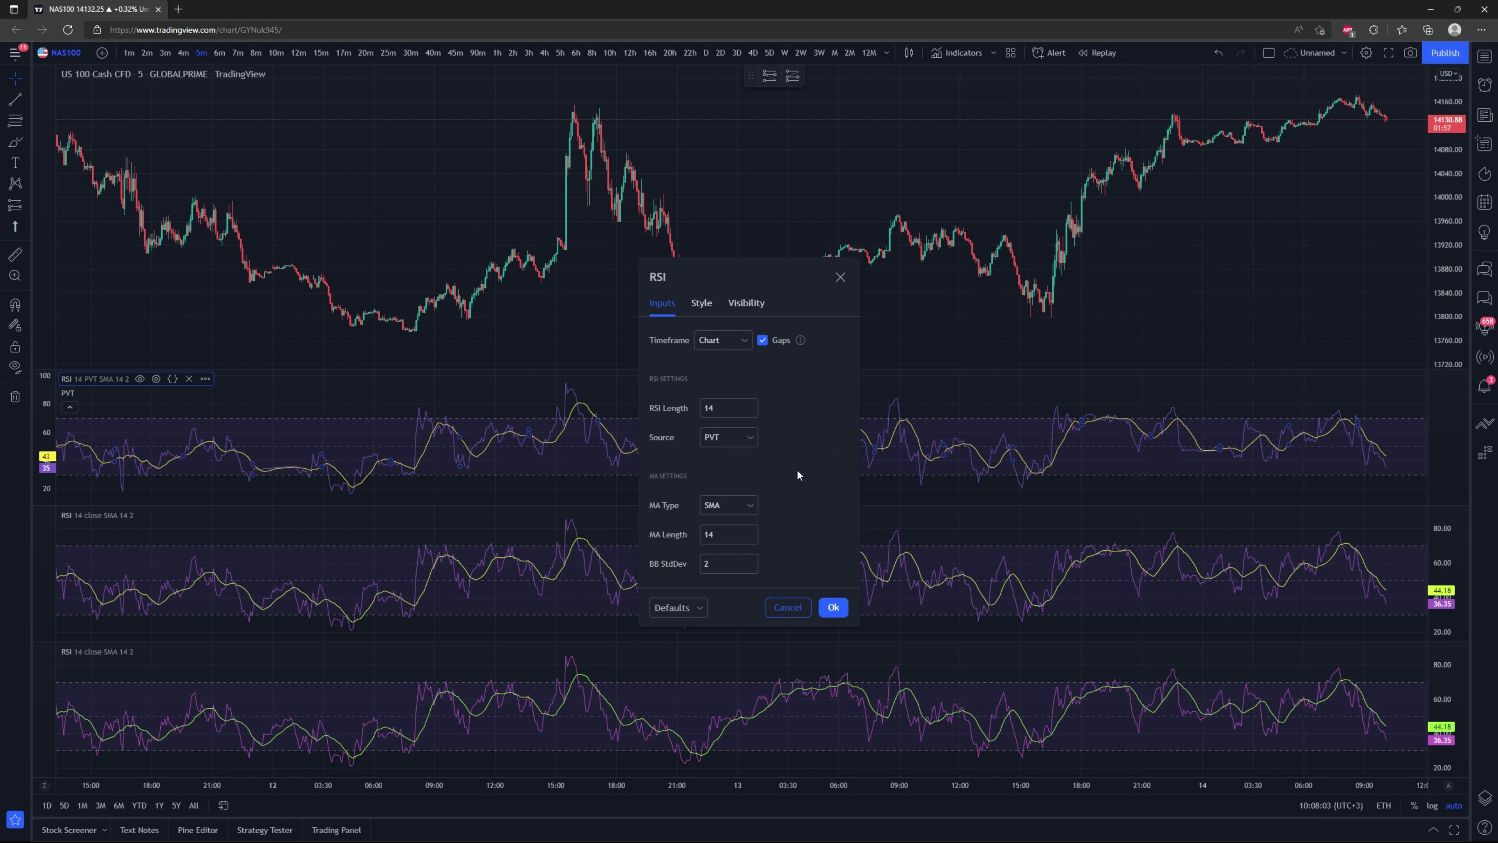
left_click(833, 607)
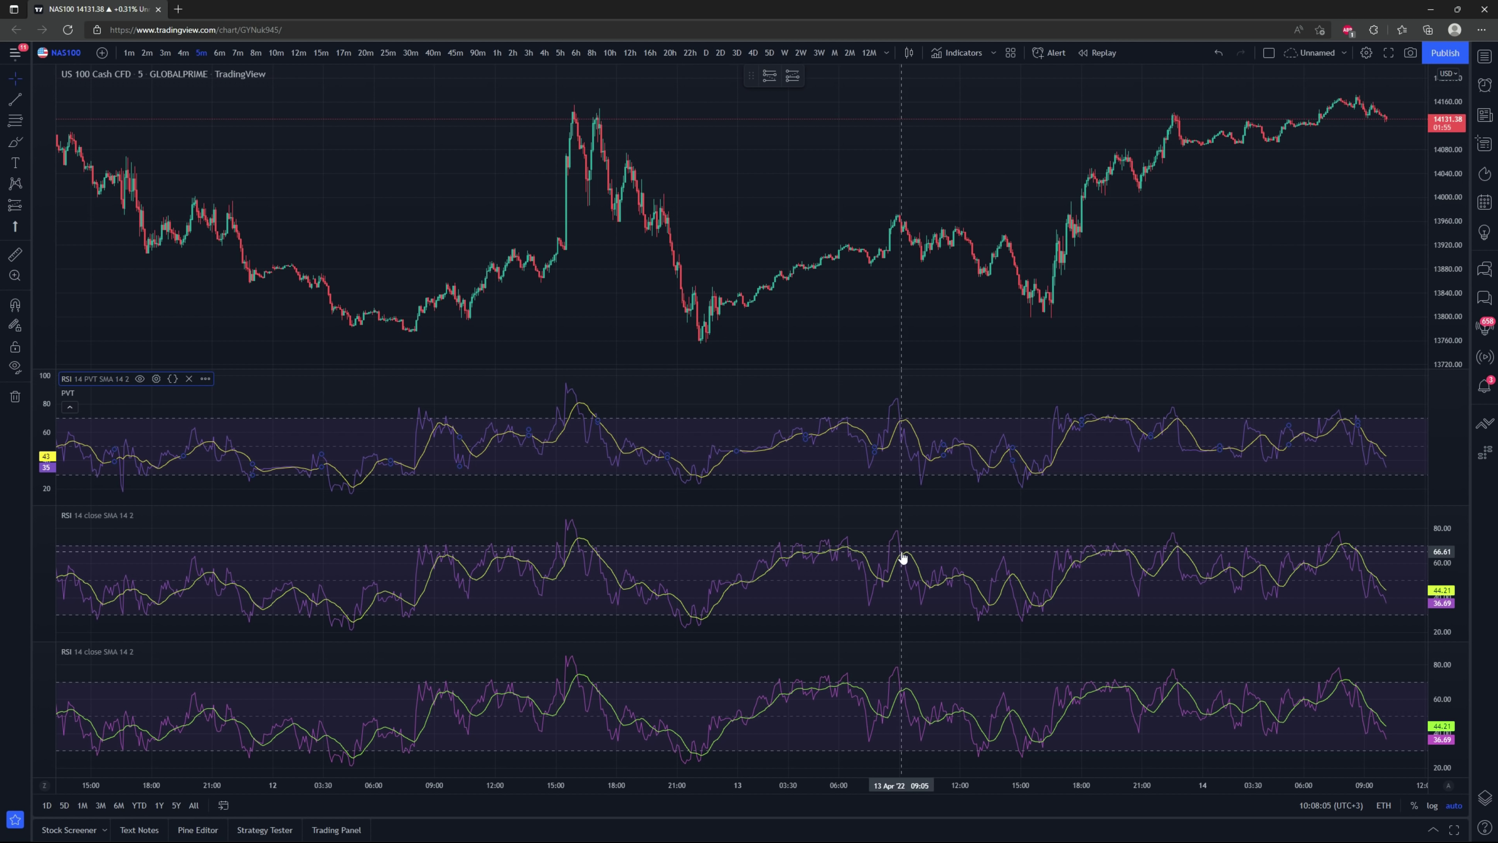
Step: Set the middle RSI pane's source to PVT
right_click(902, 558)
left_click(938, 790)
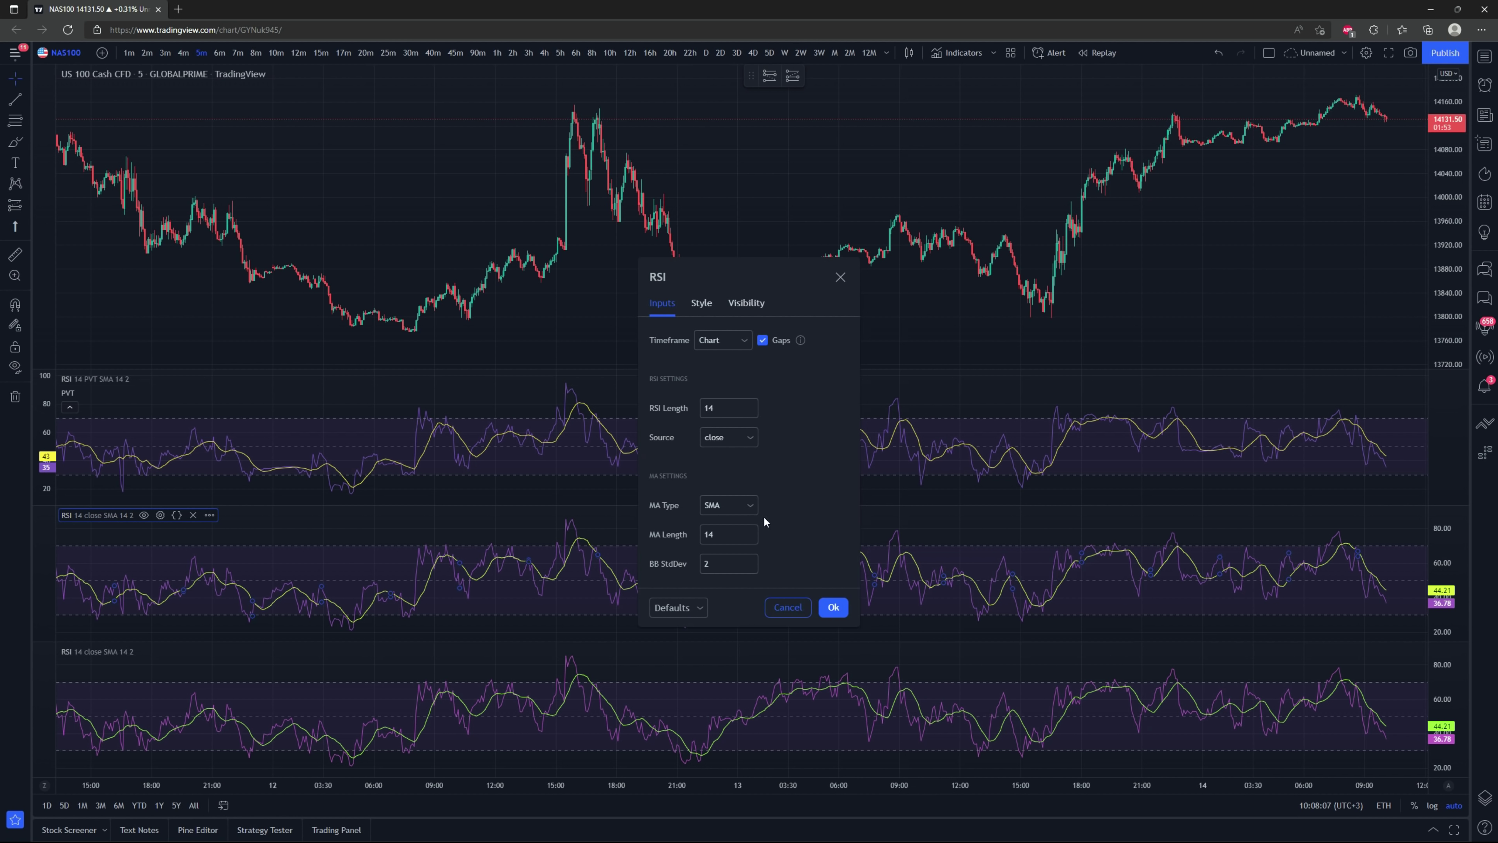
left_click(748, 443)
left_click(728, 607)
left_click(832, 607)
Step: Set the bottom RSI pane's source to PVT
right_click(842, 685)
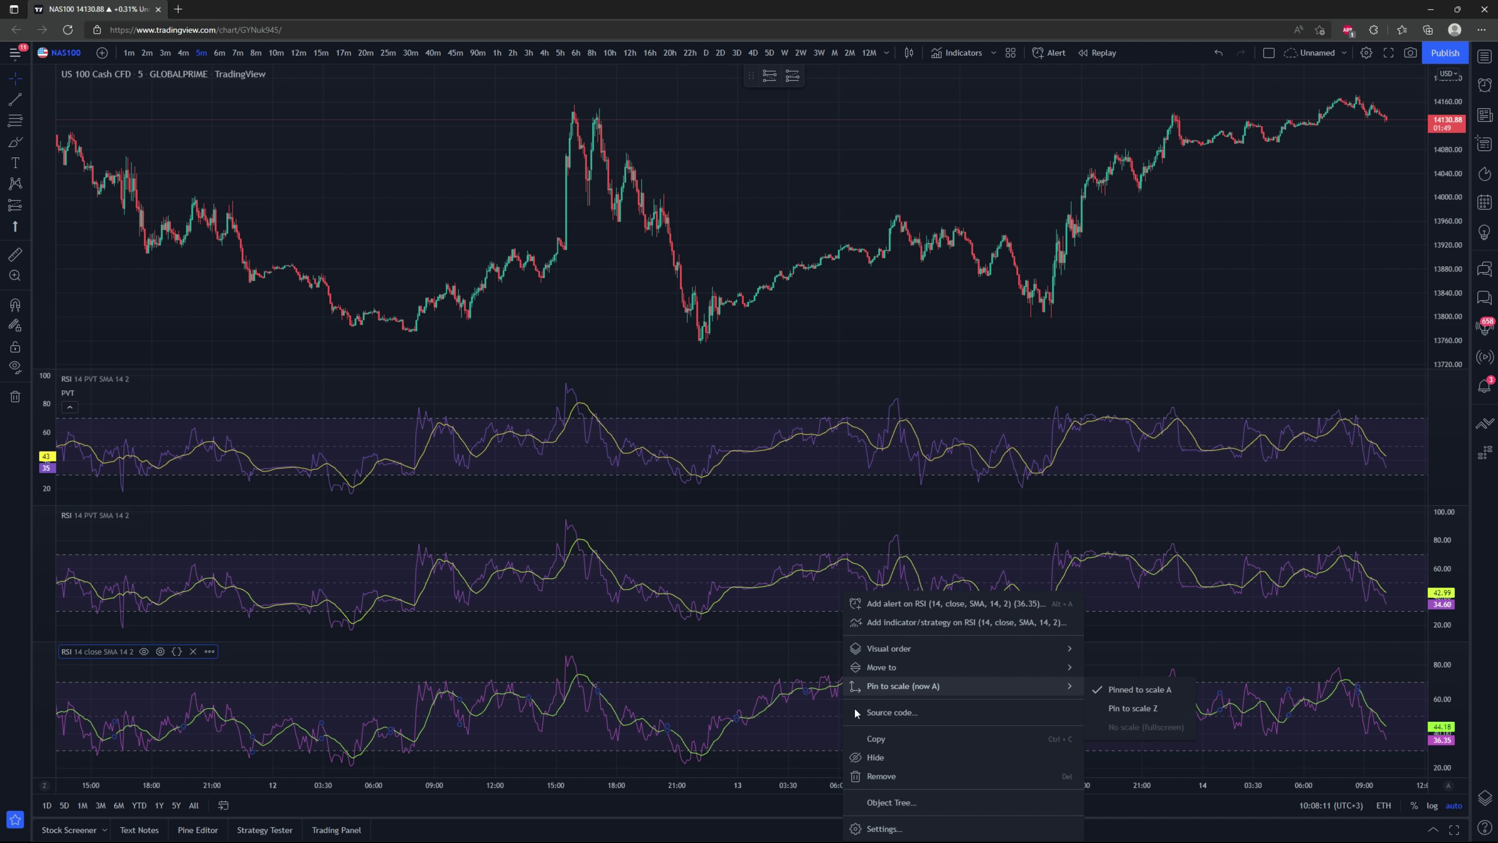
left_click(885, 828)
left_click(728, 505)
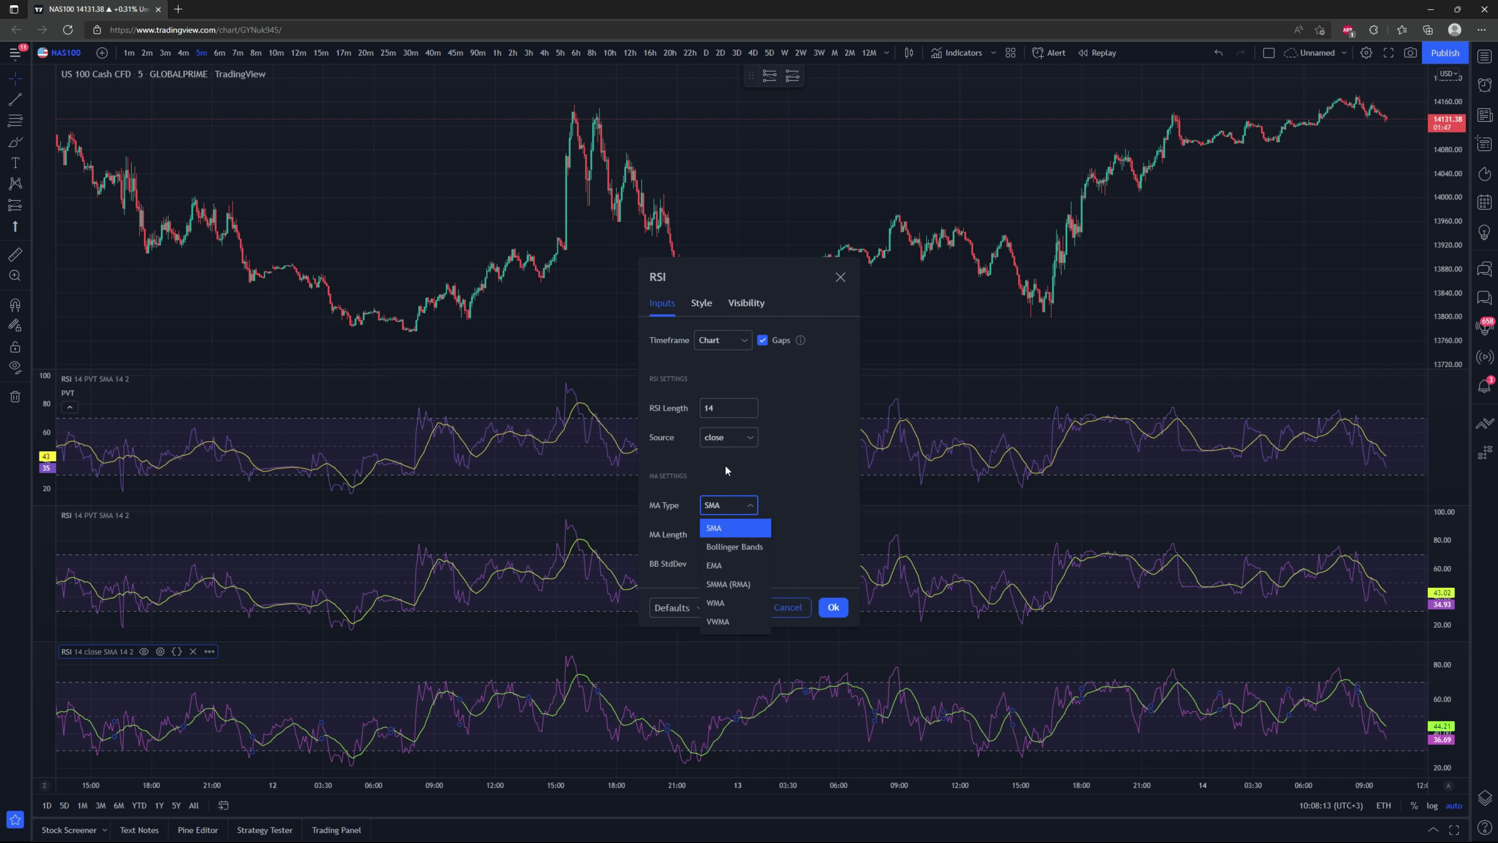
left_click(727, 438)
left_click(725, 607)
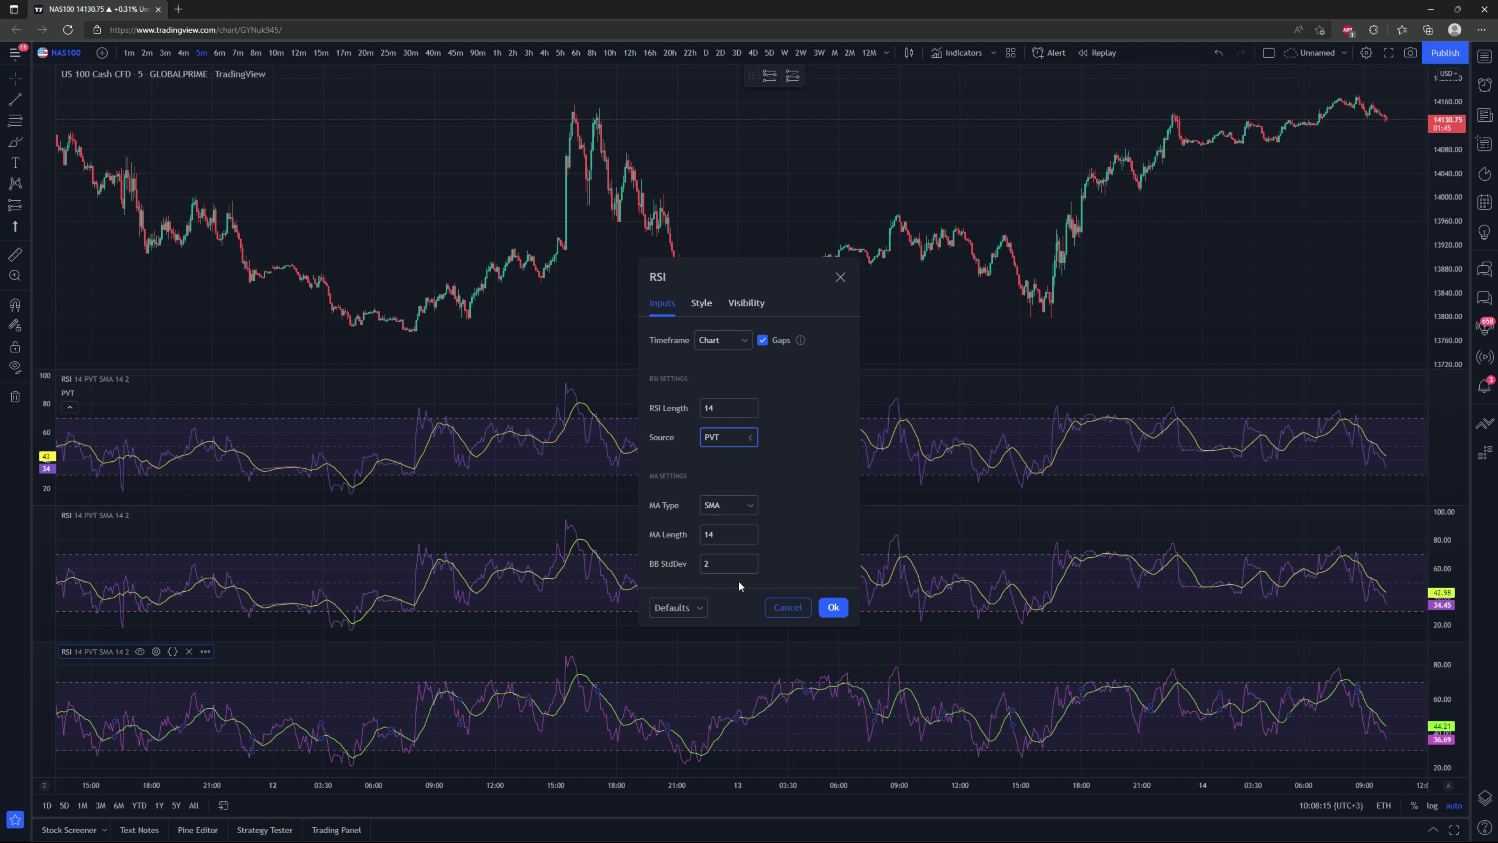
left_click(833, 607)
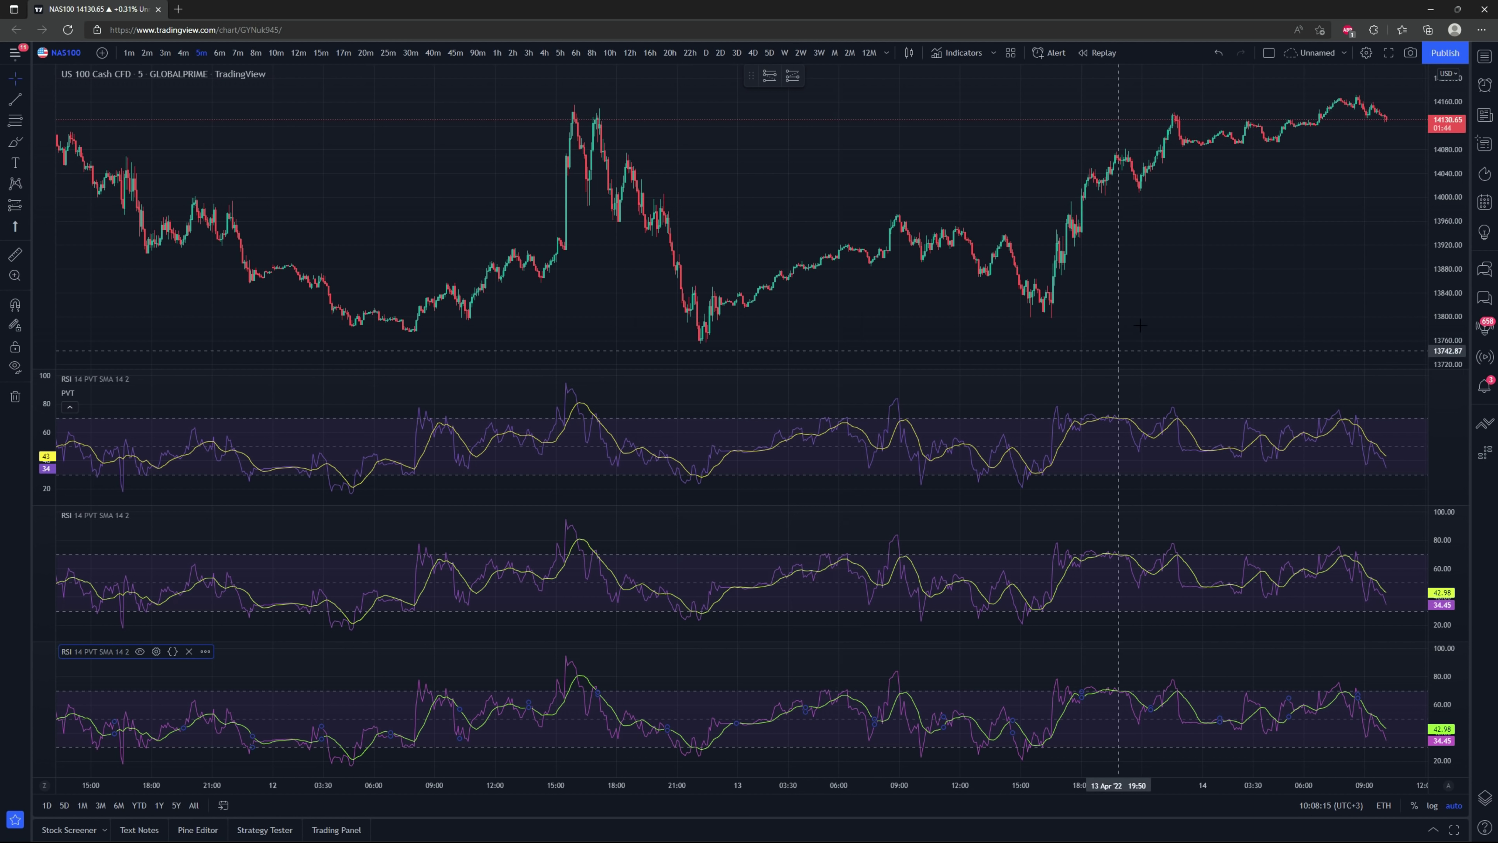
Step: Set the top RSI to a 5-minute timeframe and hide its raw RSI line
right_click(1071, 426)
left_click(1112, 645)
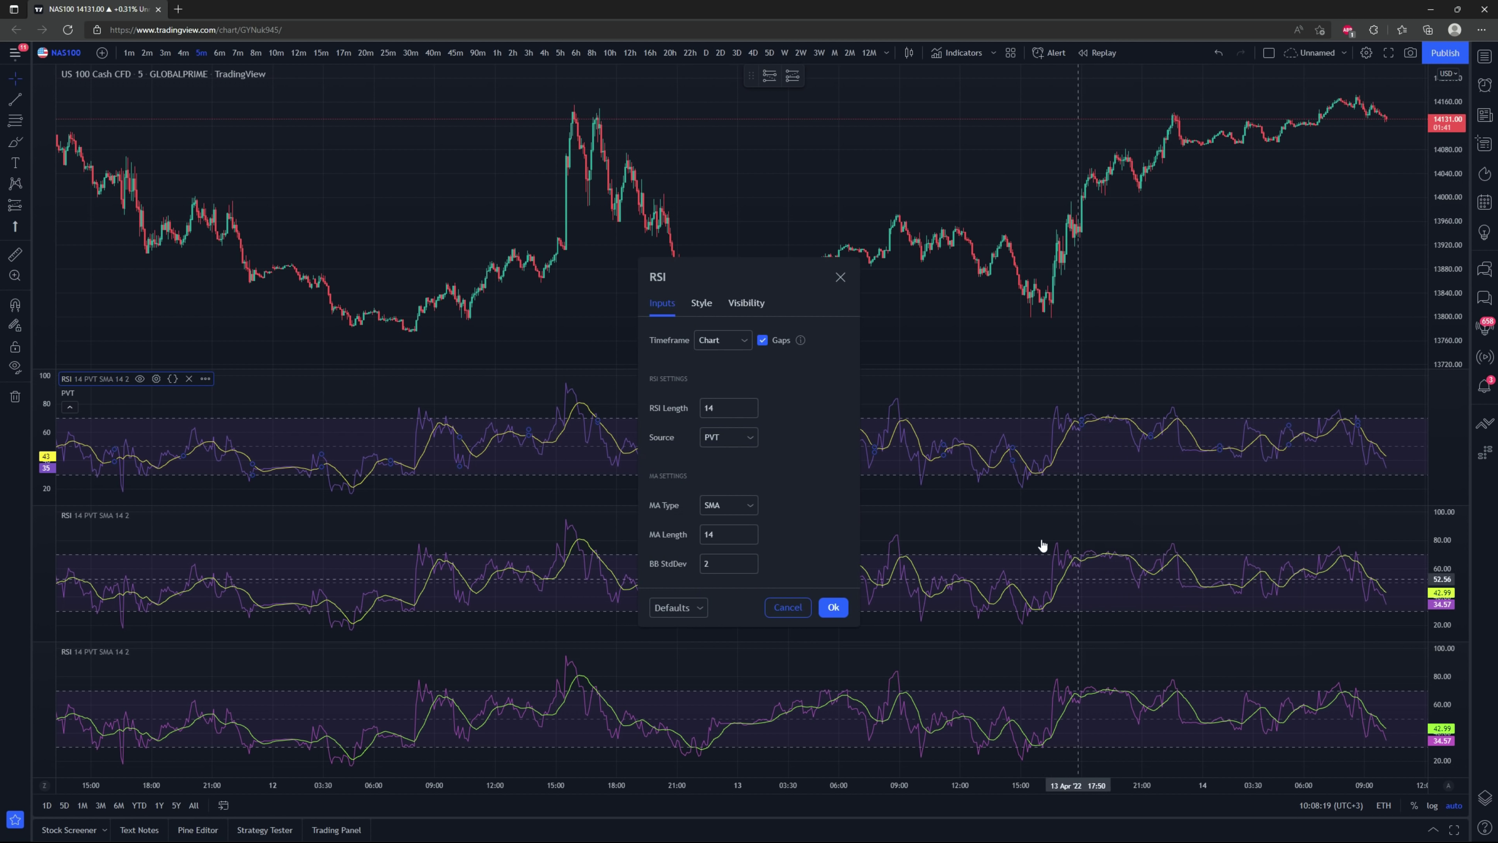
left_click(742, 342)
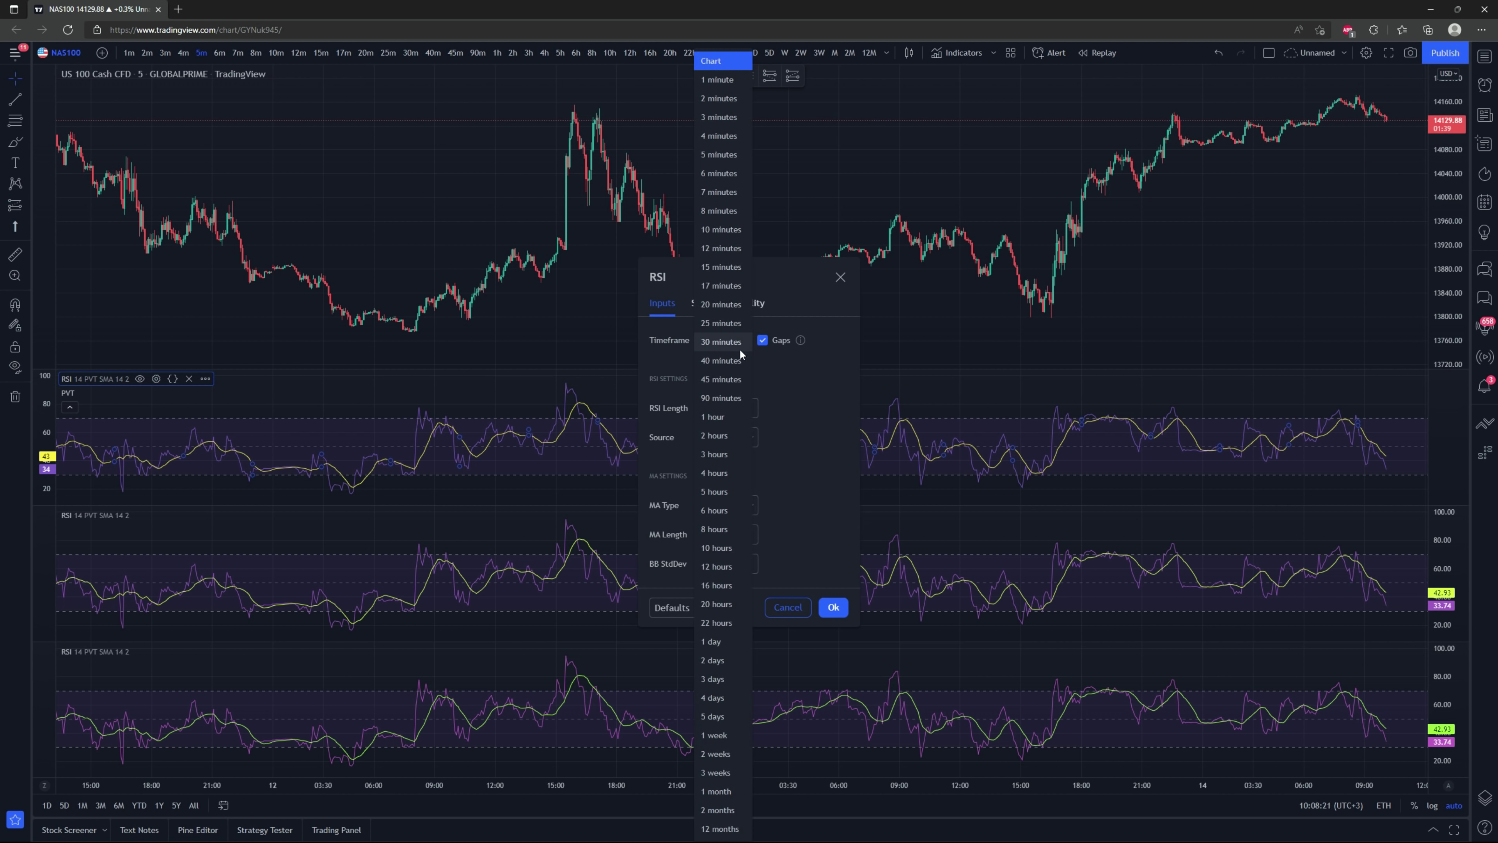
left_click(714, 155)
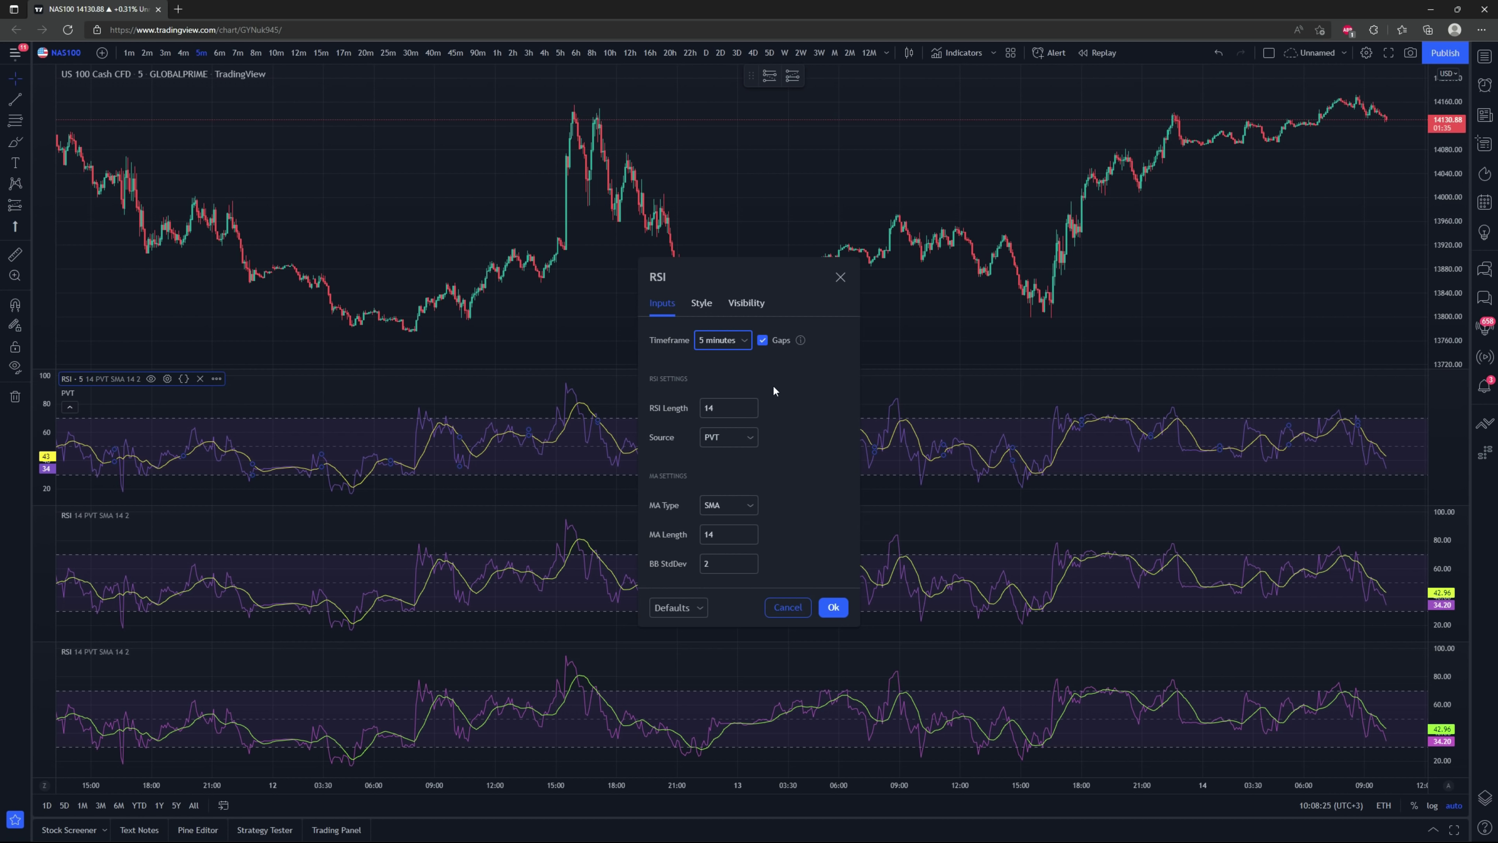
left_click(703, 305)
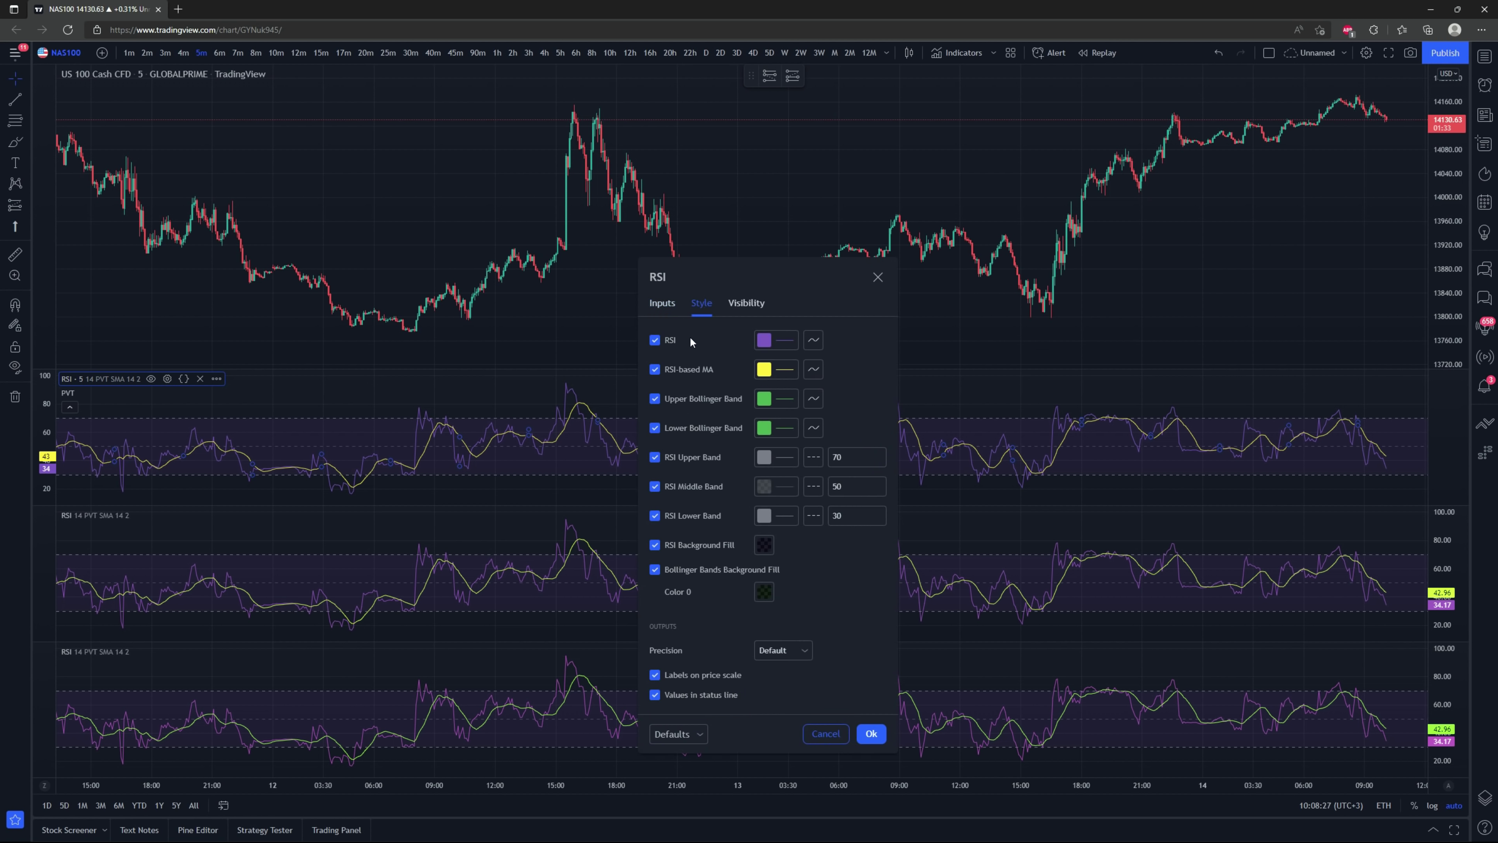
left_click(654, 340)
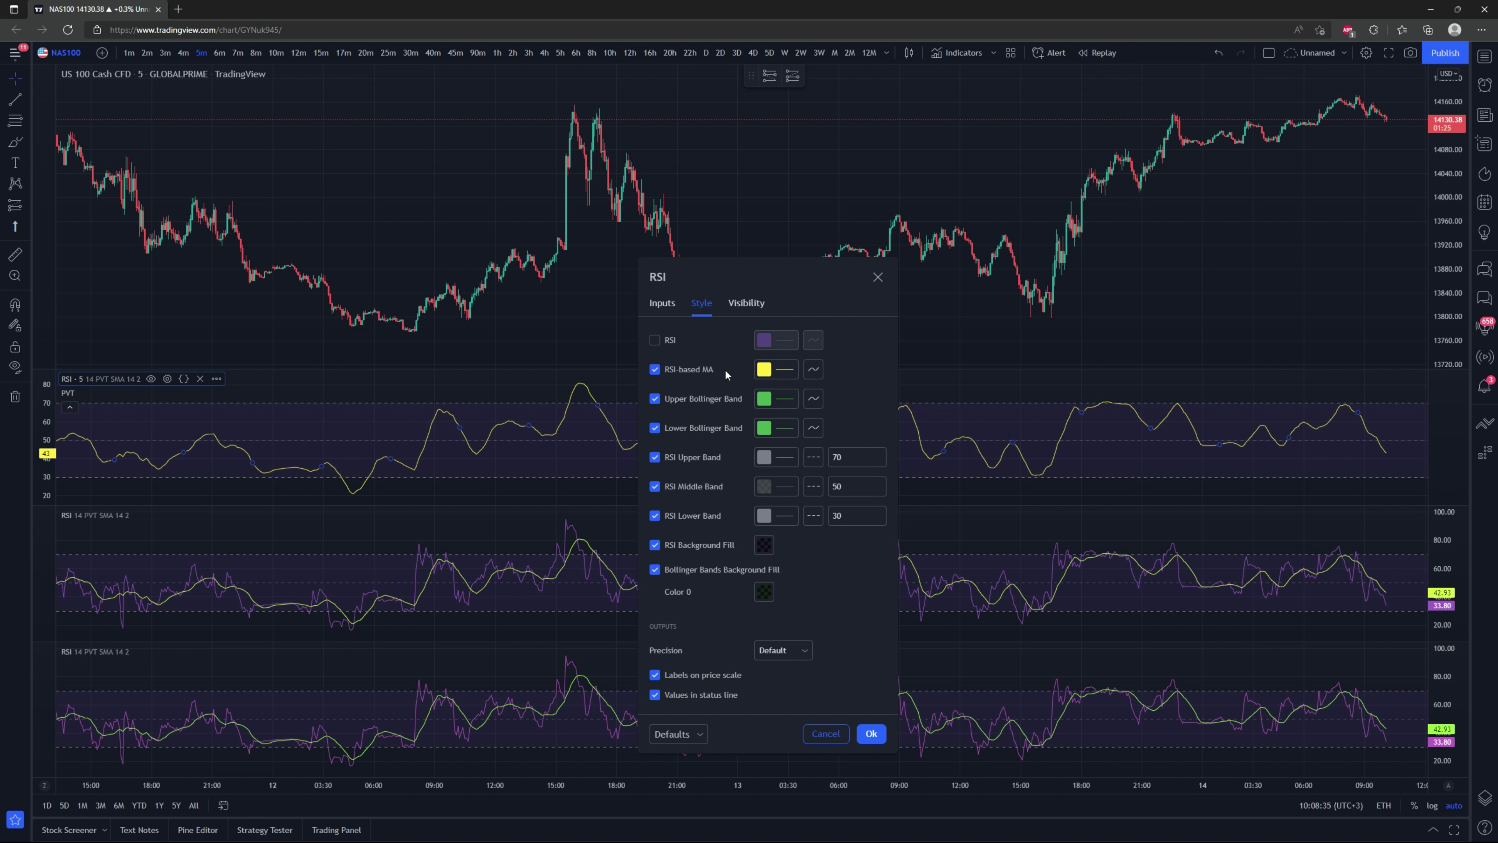
left_click(668, 306)
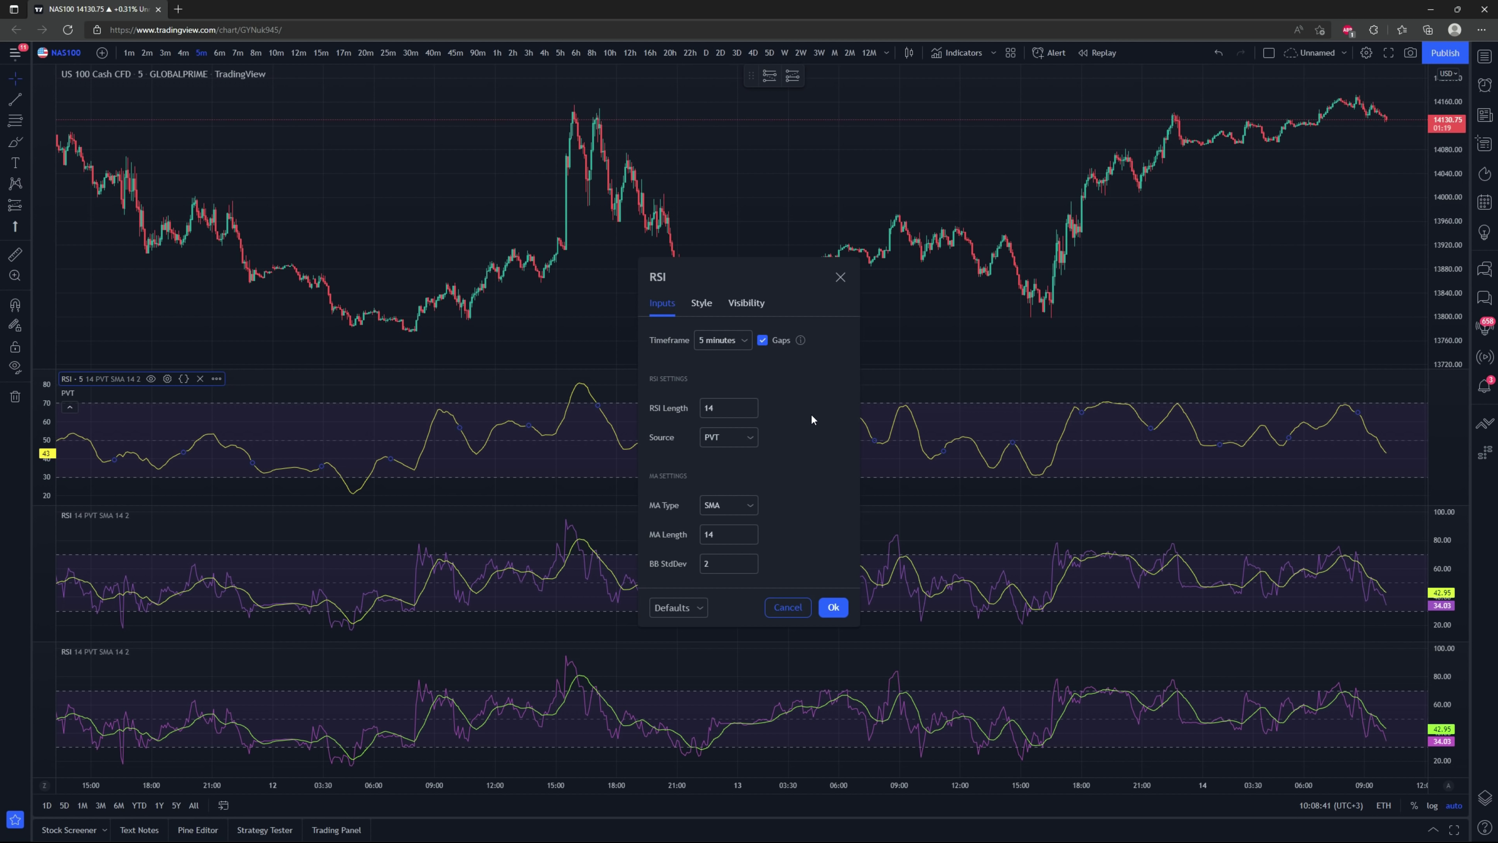
left_click(832, 607)
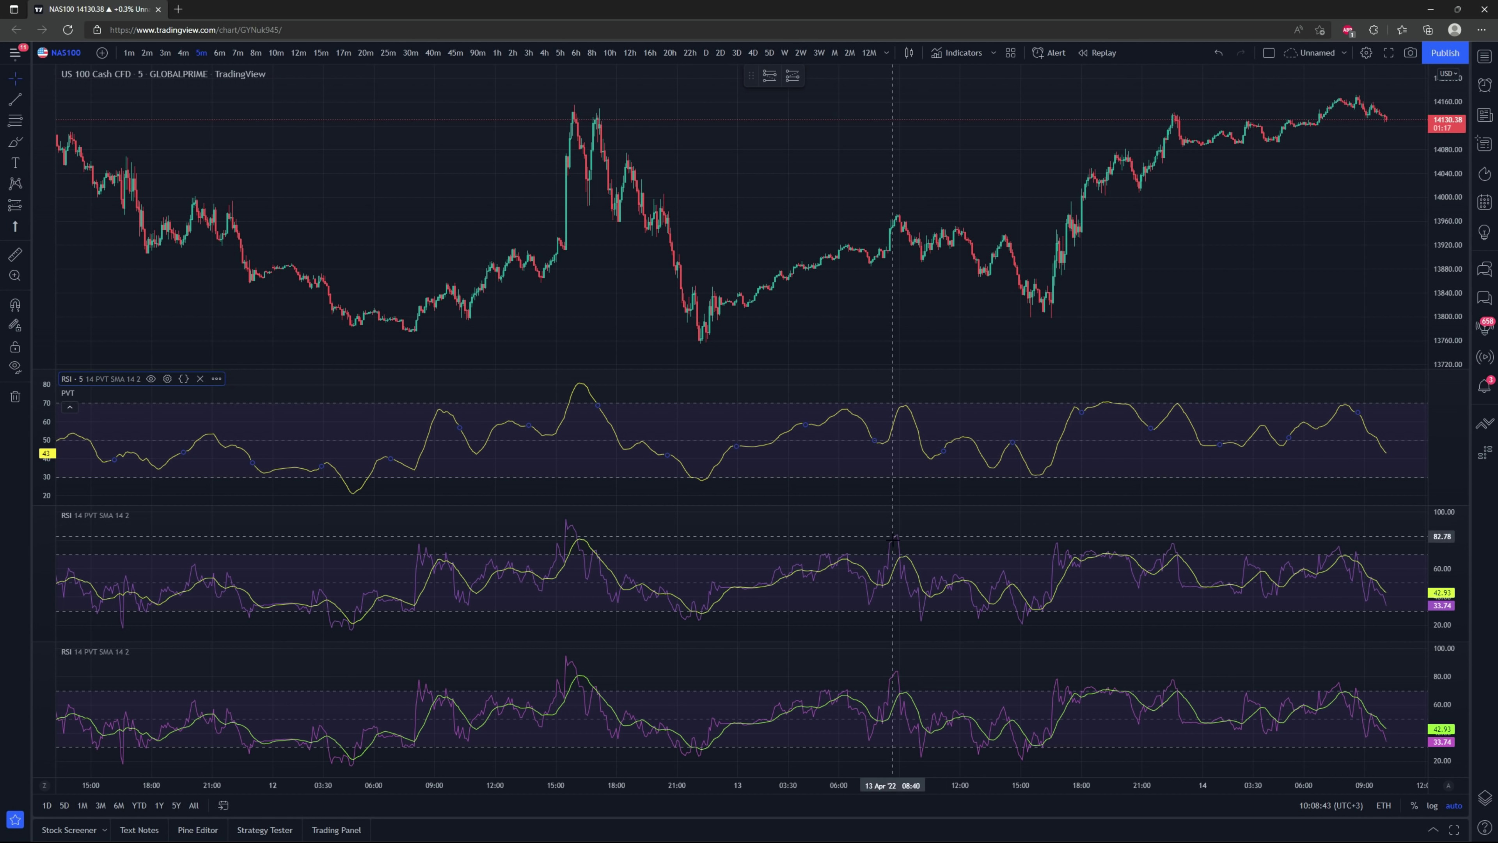
Step: Set the middle RSI to 30 minutes and hide its raw RSI line
right_click(896, 564)
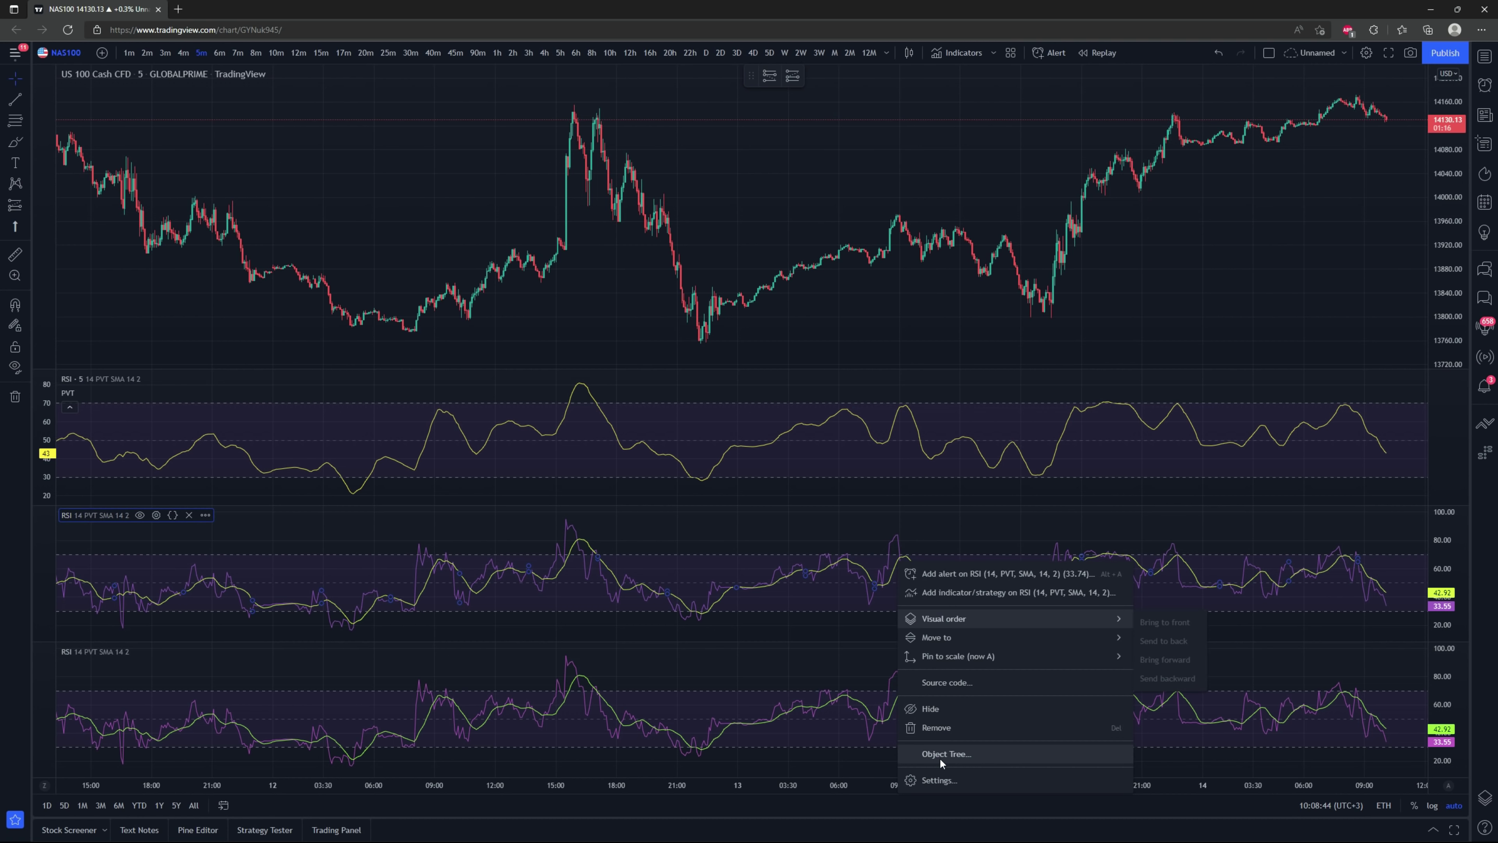
left_click(938, 780)
left_click(723, 340)
left_click(724, 343)
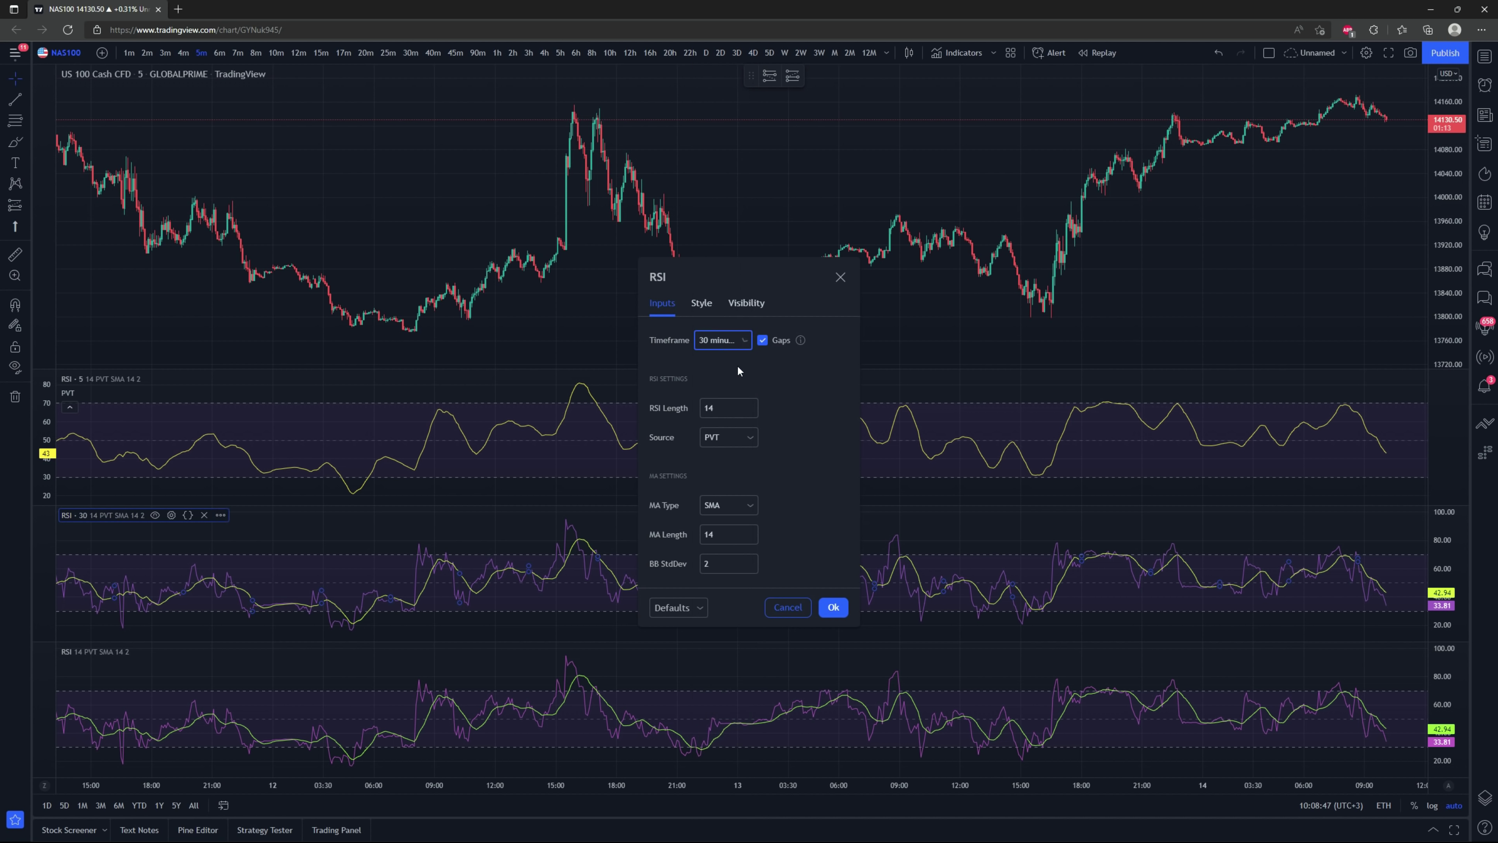
left_click(703, 304)
left_click(655, 340)
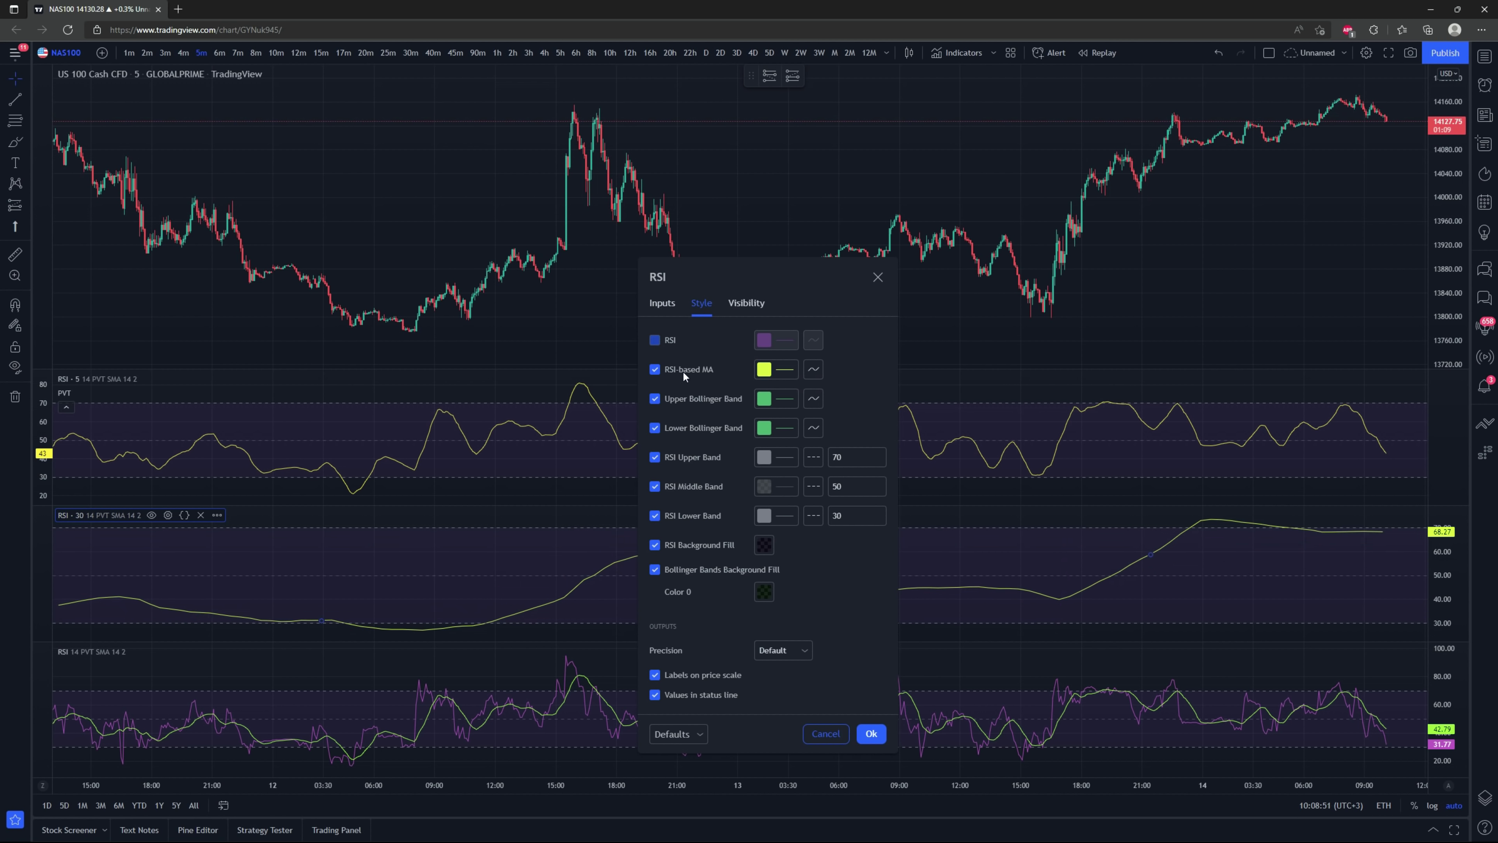
left_click(871, 733)
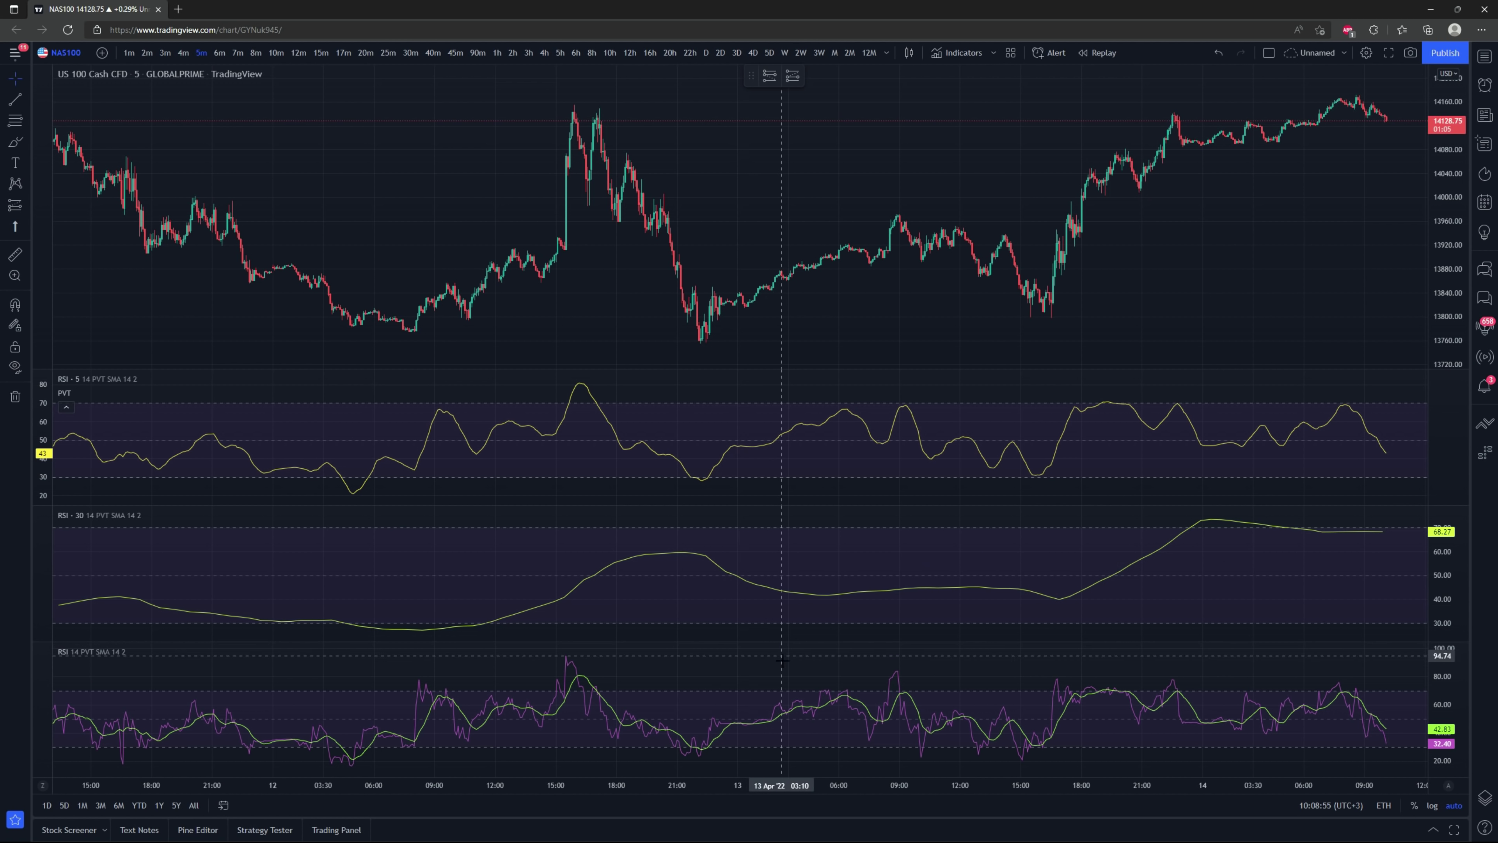
Step: Open the bottom RSI's settings on the Inputs tab
right_click(801, 712)
left_click(855, 818)
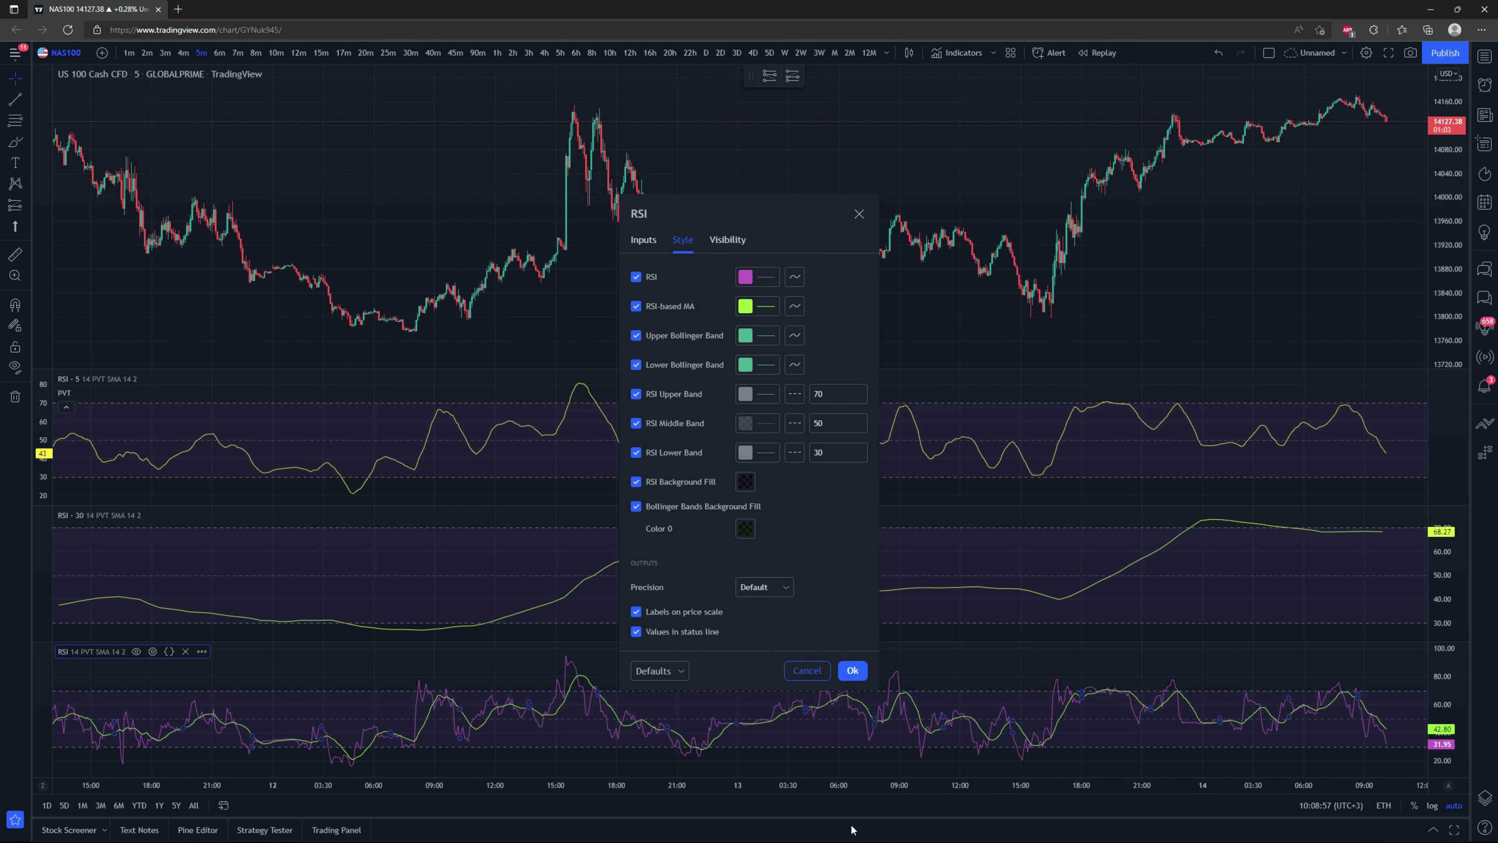
left_click(644, 240)
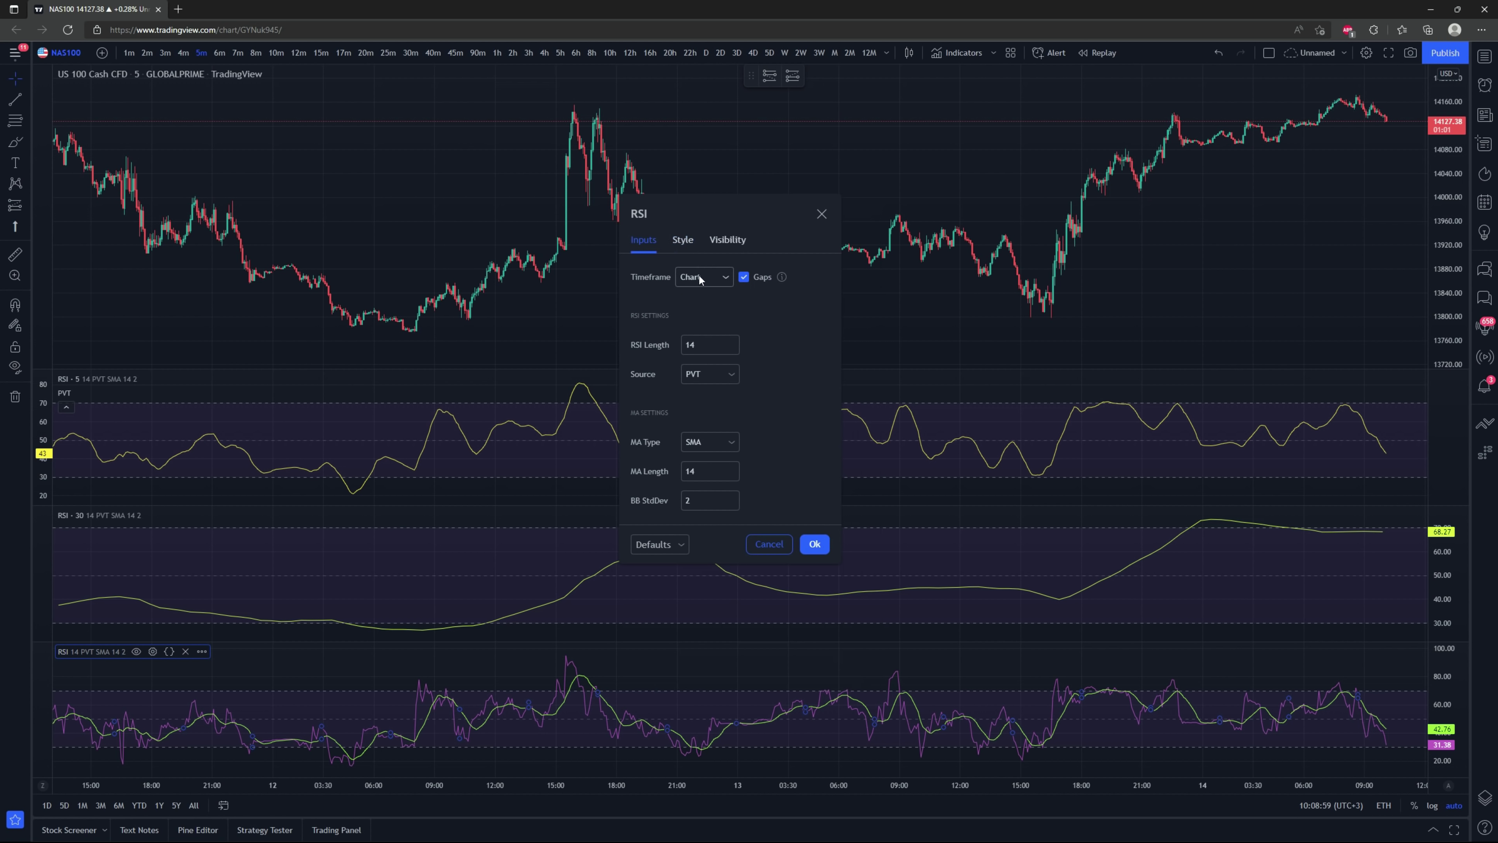
Step: Set the bottom RSI to 1 hour and hide its RSI line and upper/lower bands
left_click(698, 275)
left_click(696, 417)
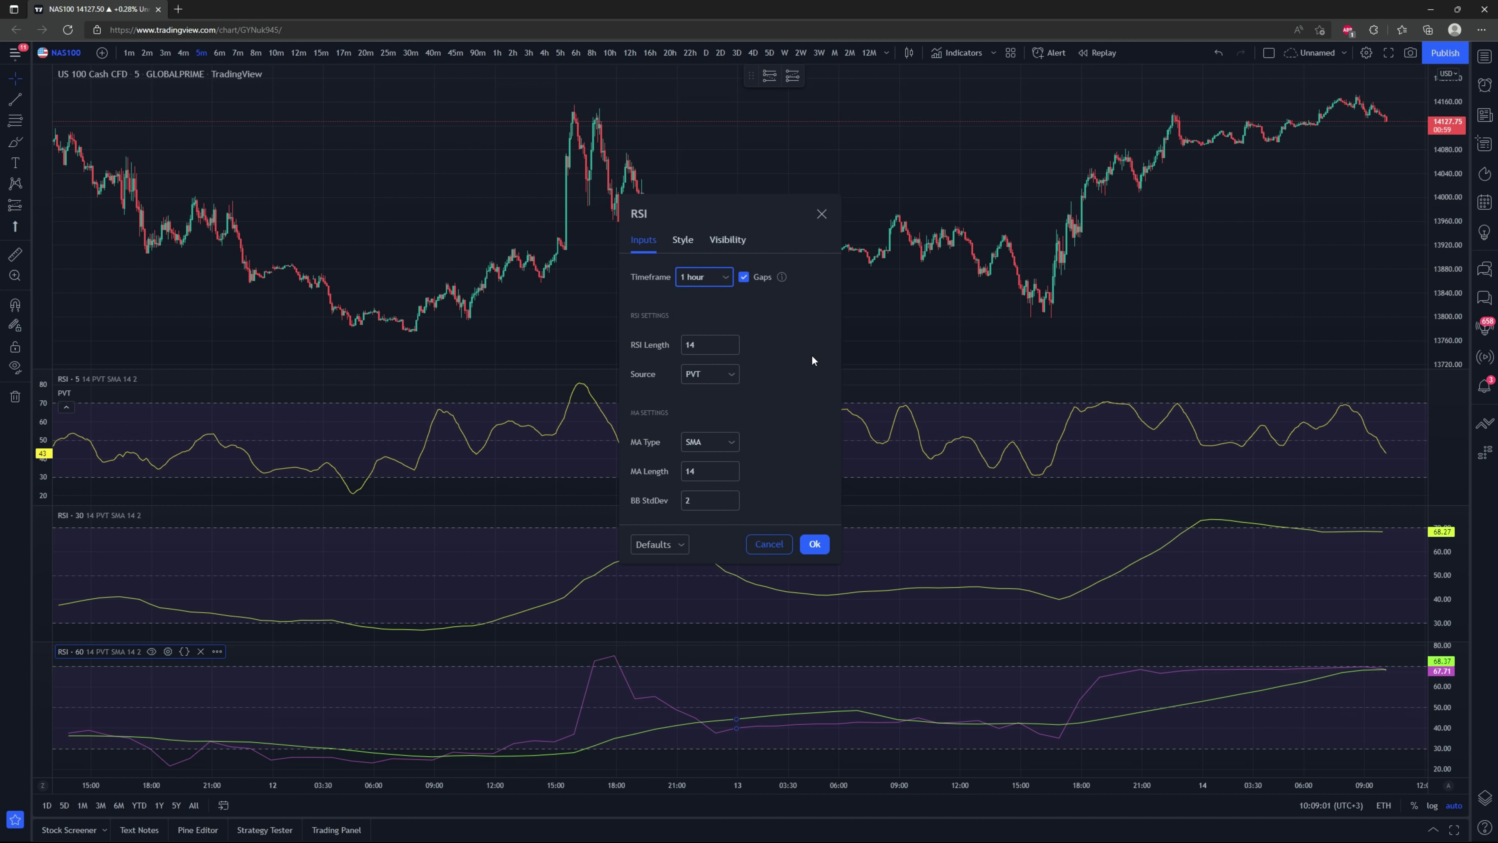
left_click(682, 241)
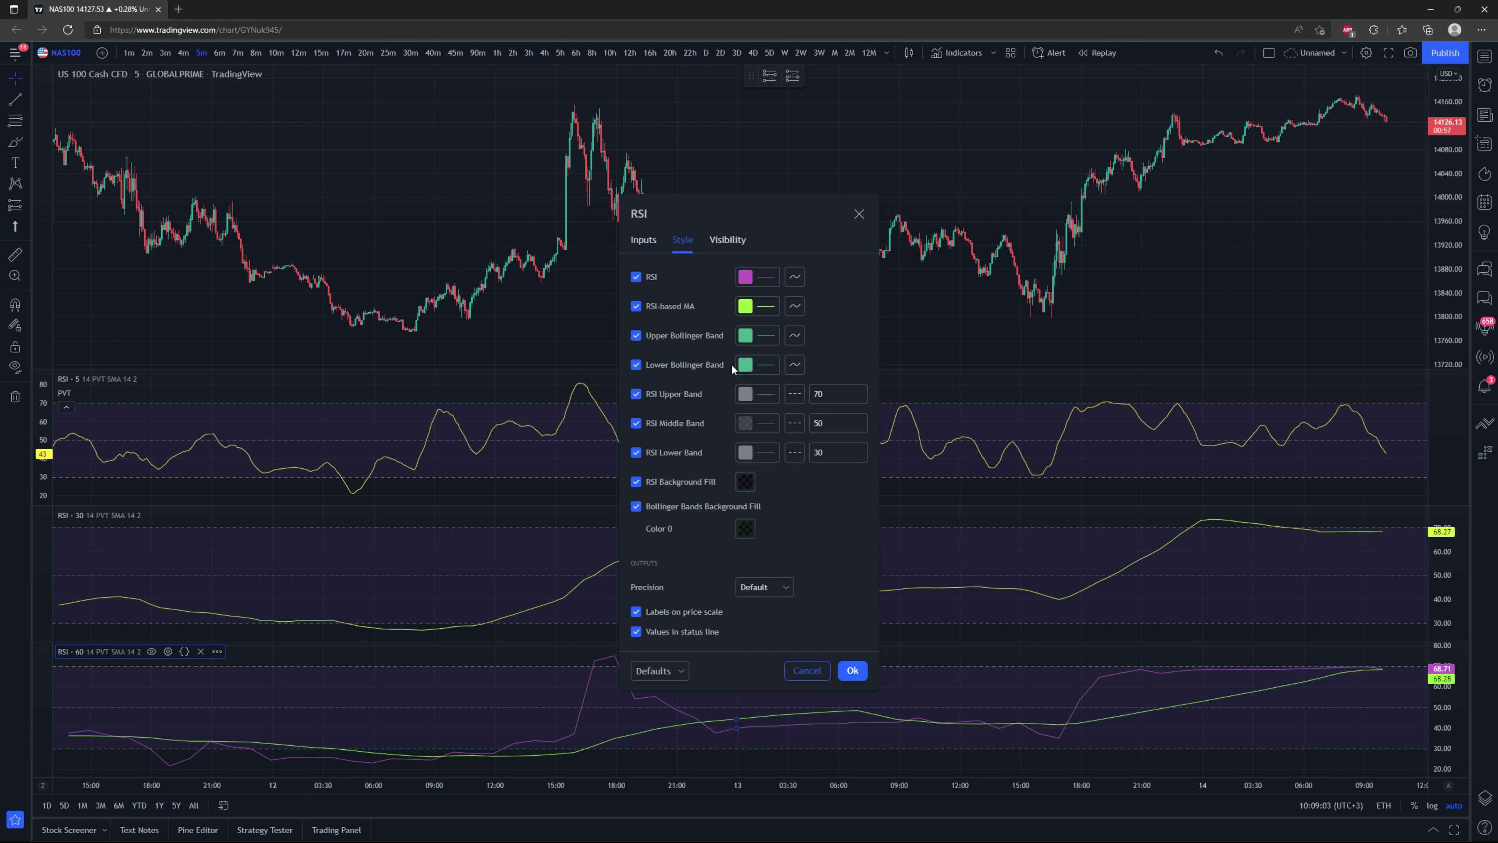
left_click(636, 277)
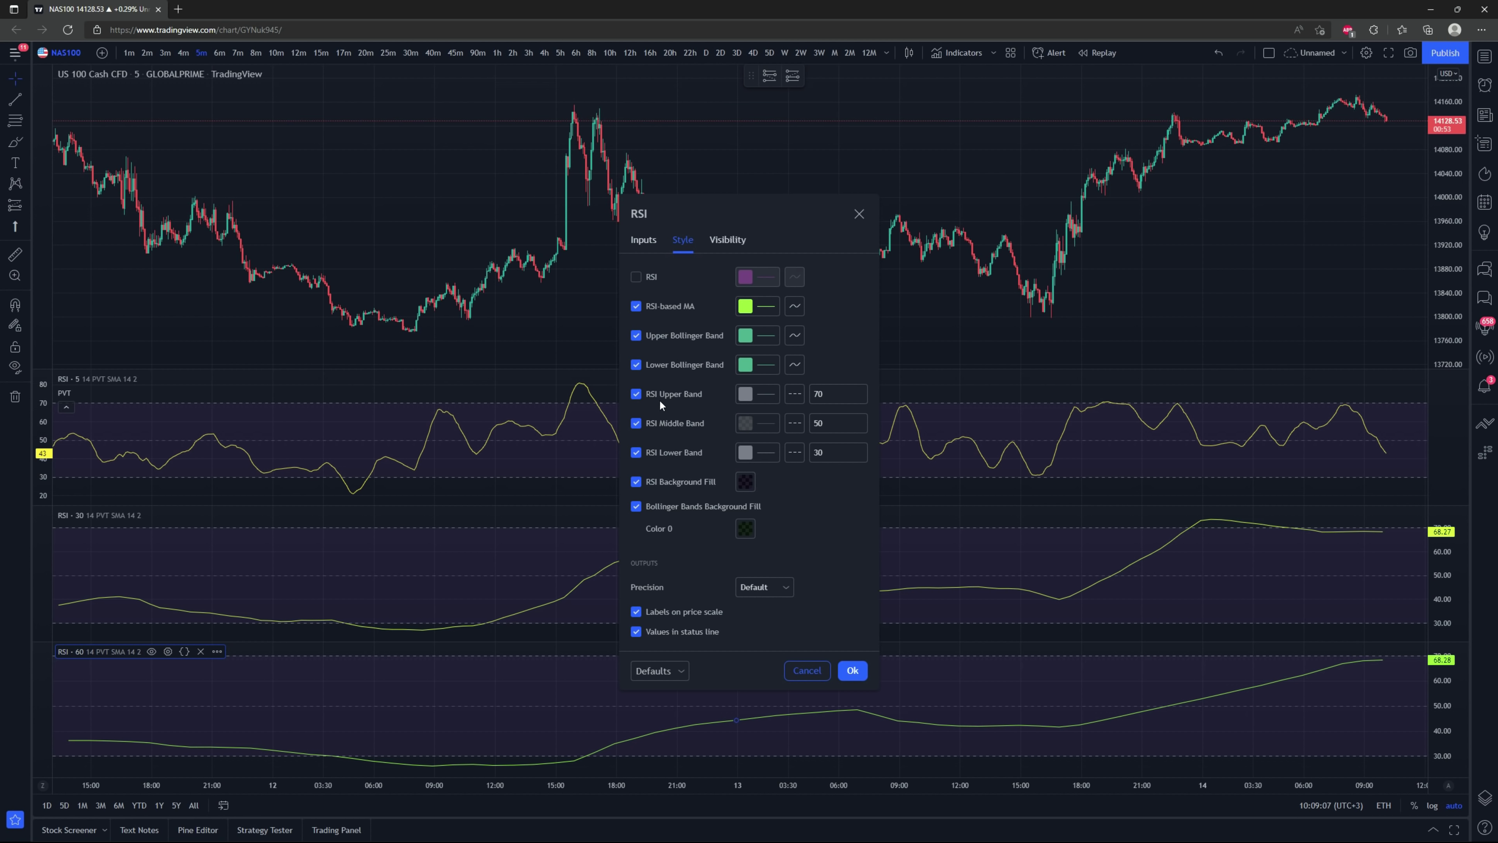
left_click(636, 453)
left_click(636, 394)
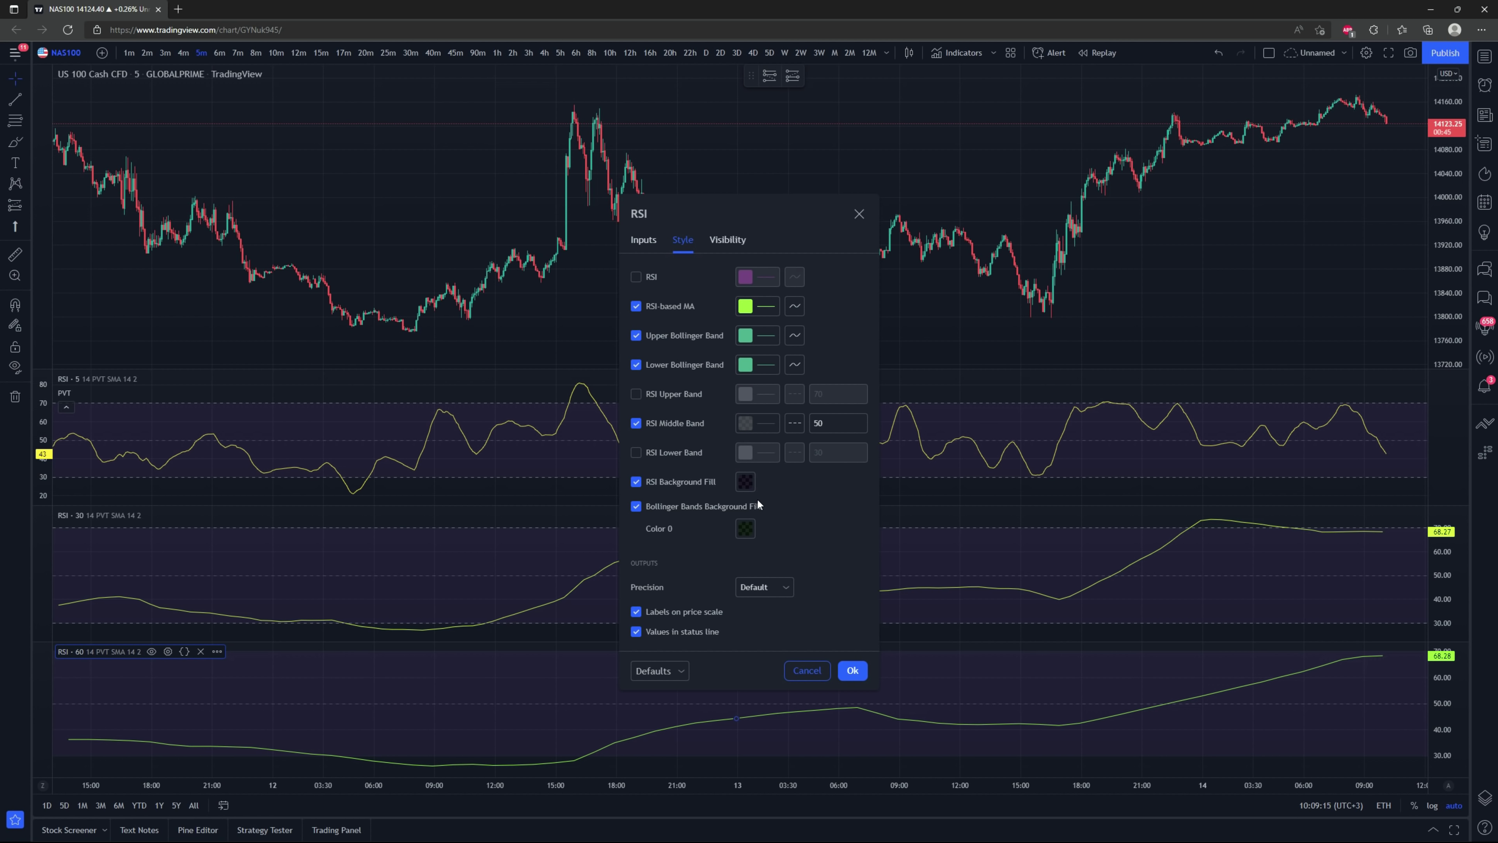
Step: Make the middle band solid white at 100% opacity and turn off the background fill
left_click(793, 424)
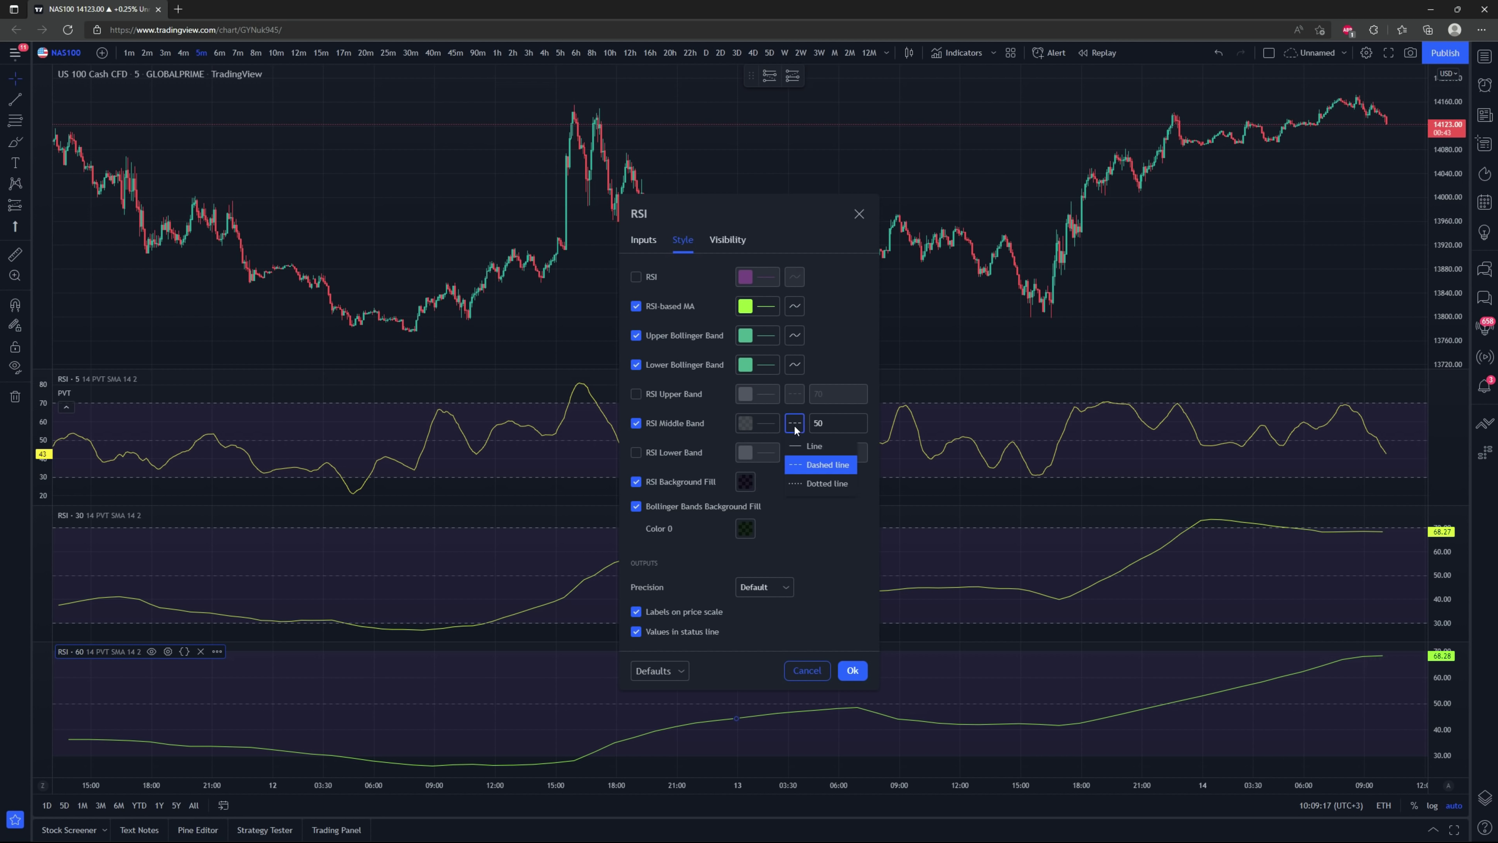
left_click(849, 447)
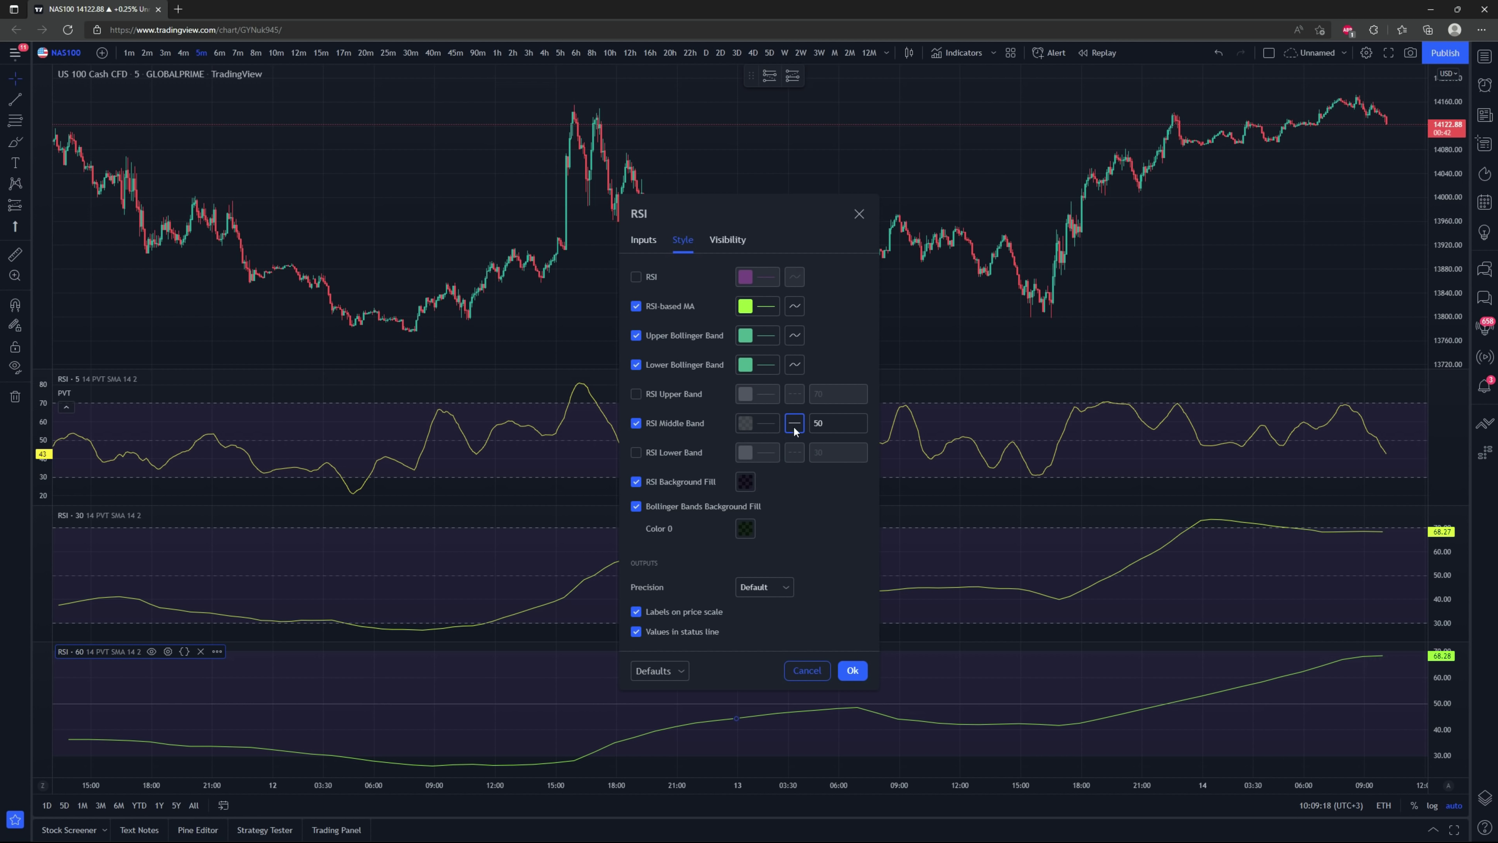
left_click(745, 423)
left_click(792, 632)
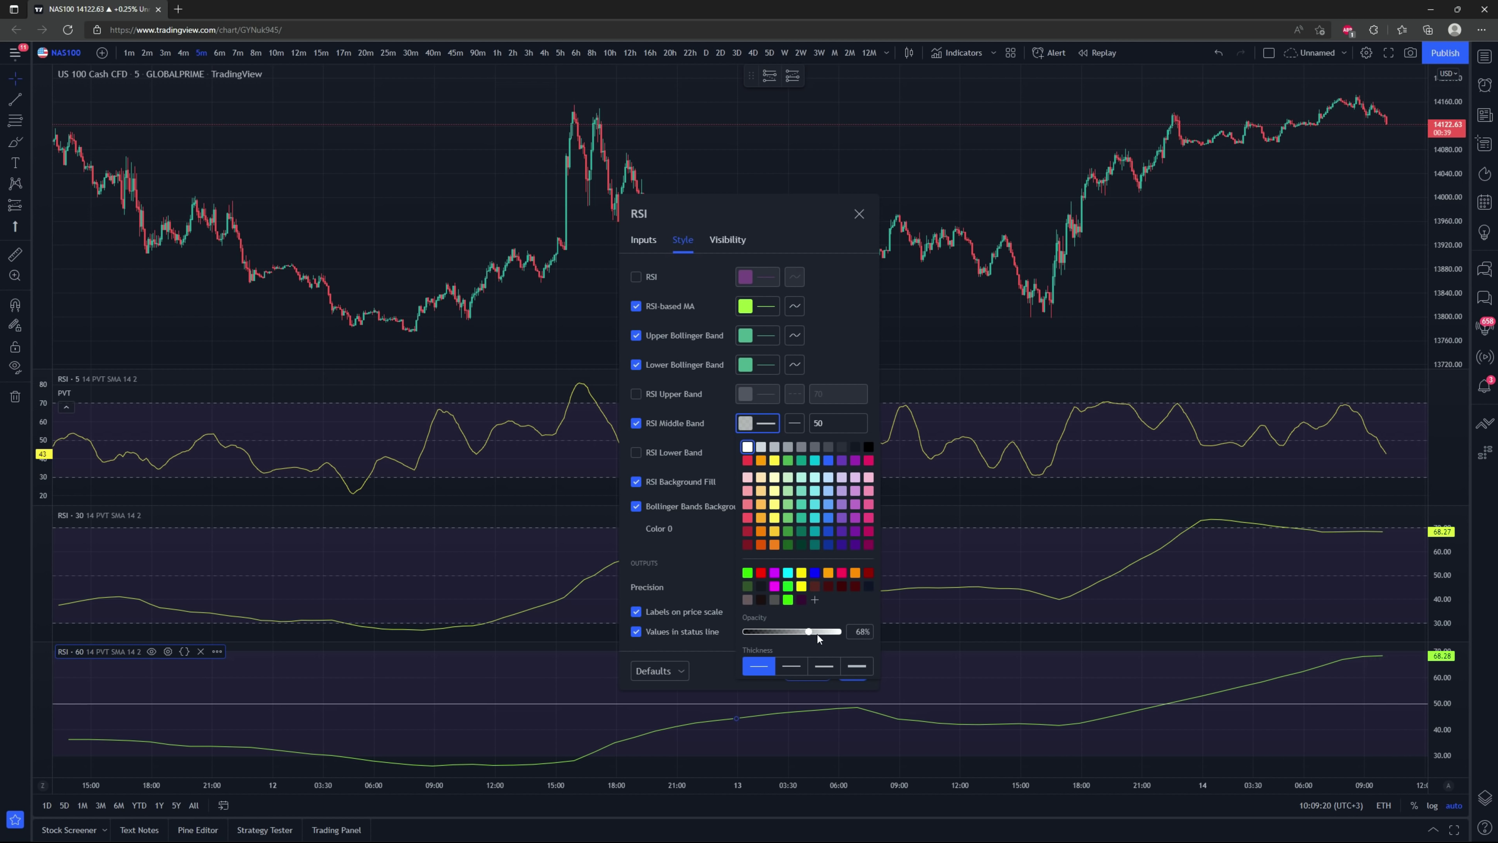
left_click_drag(817, 632, 860, 636)
left_click(707, 547)
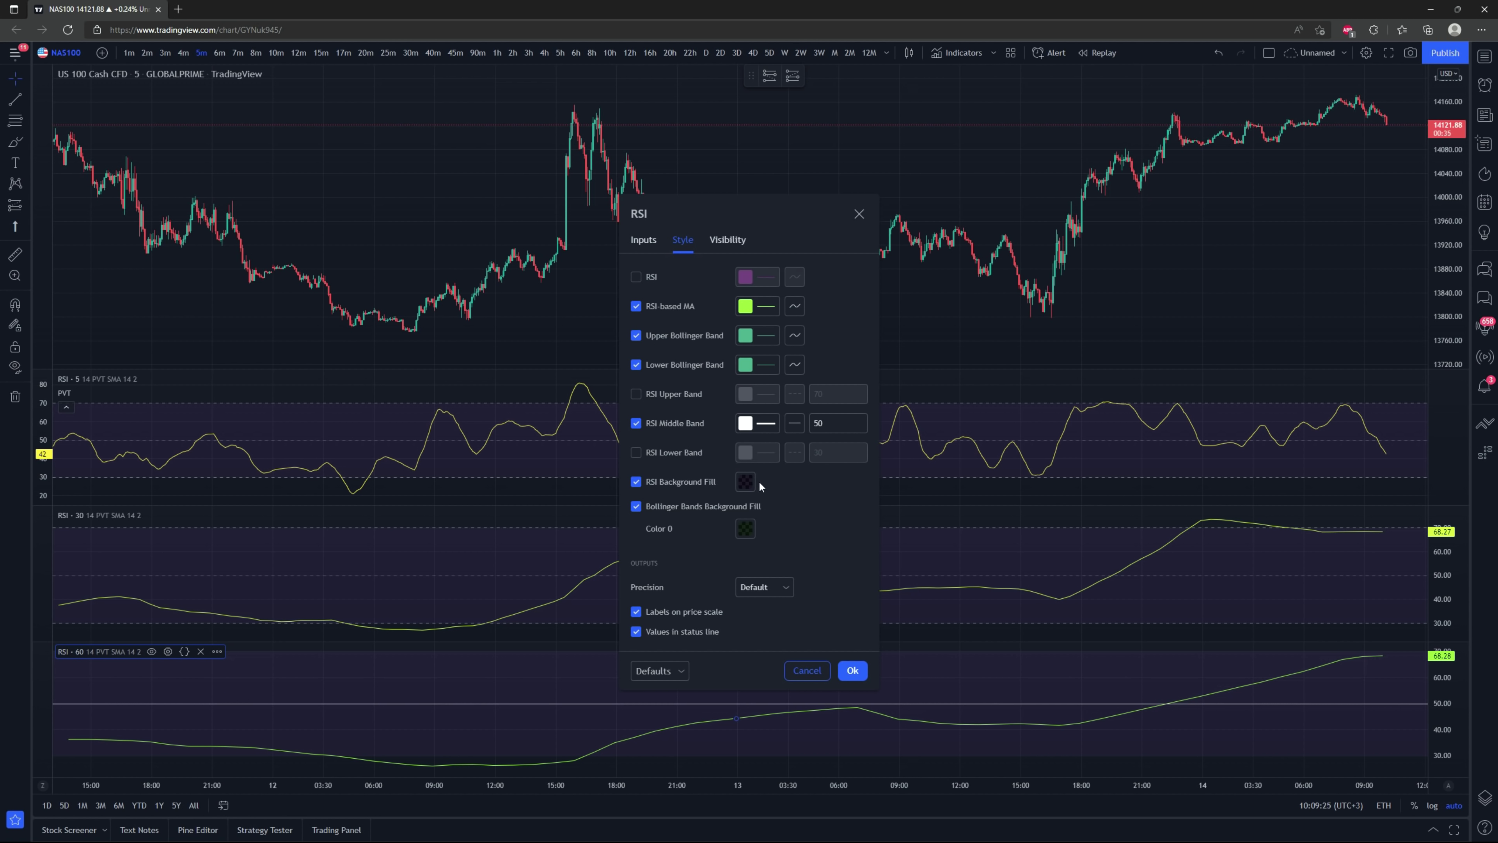
left_click(640, 483)
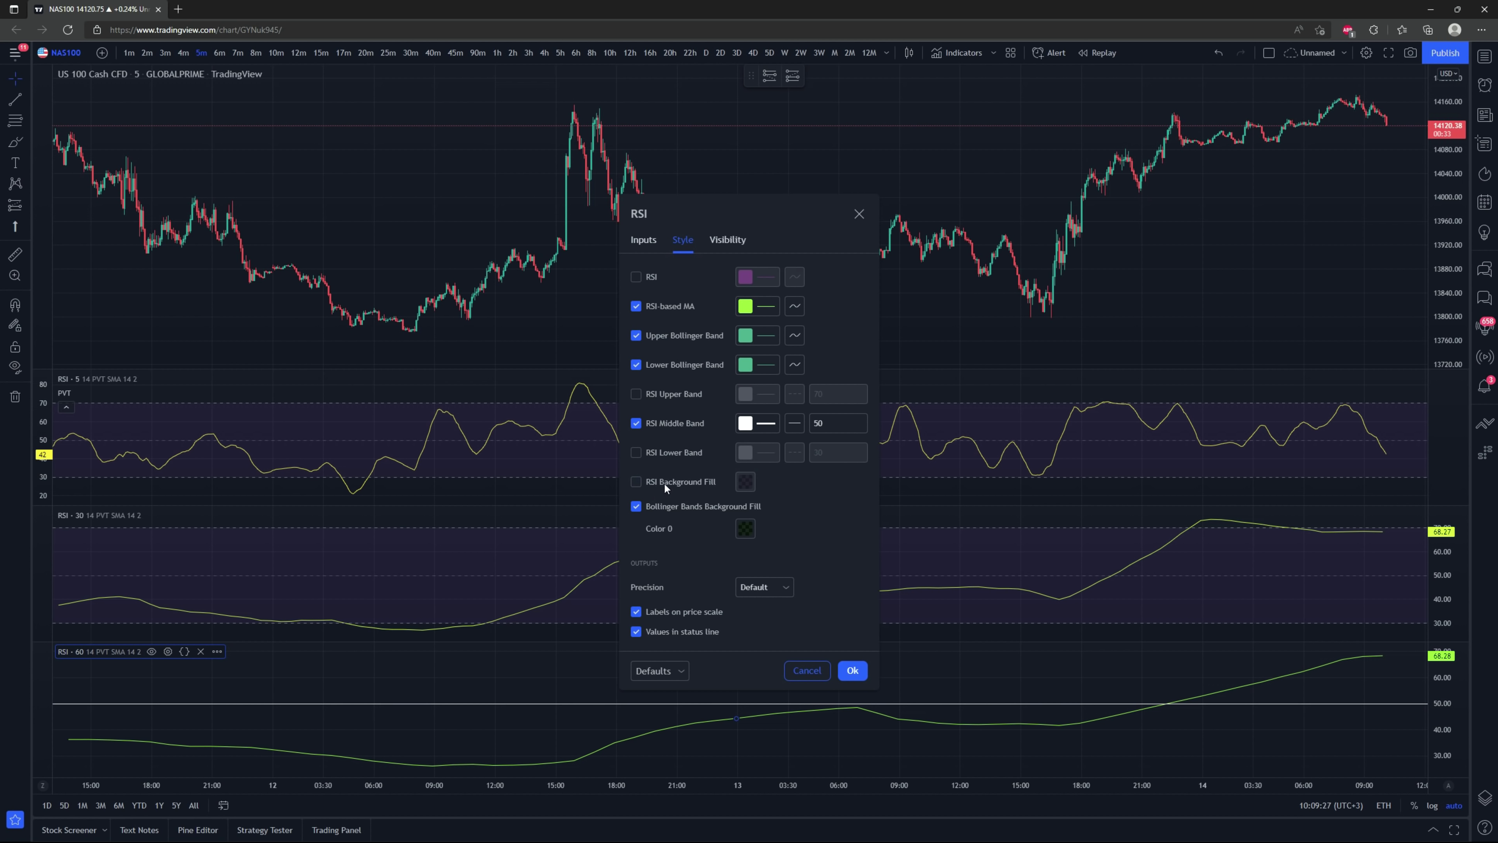
left_click(857, 672)
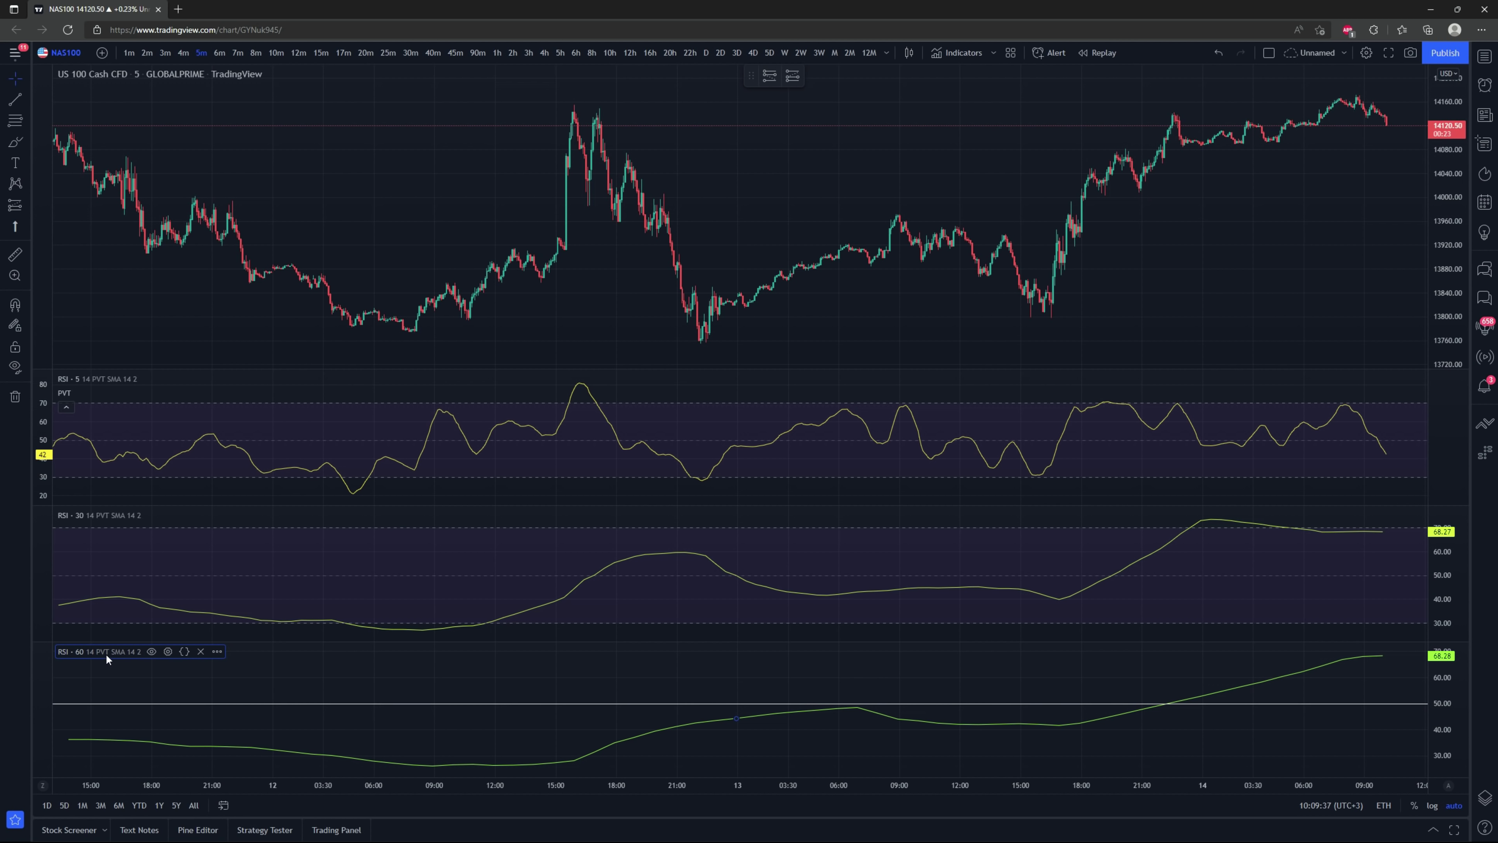
Step: Hide the middle RSI's upper and lower bands and make its 50 band solid white at 100%
right_click(854, 599)
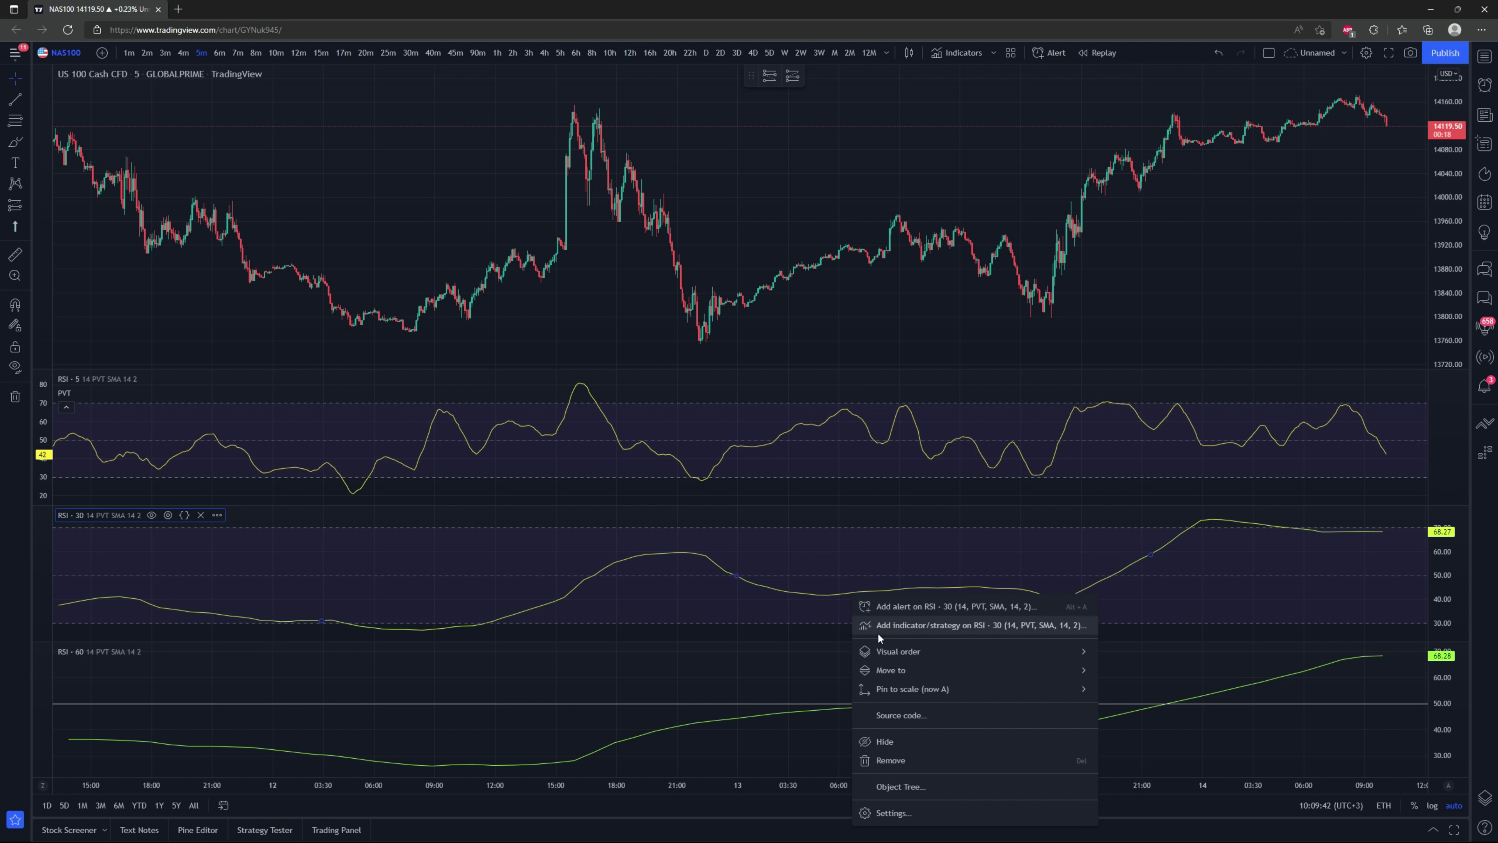
left_click(907, 804)
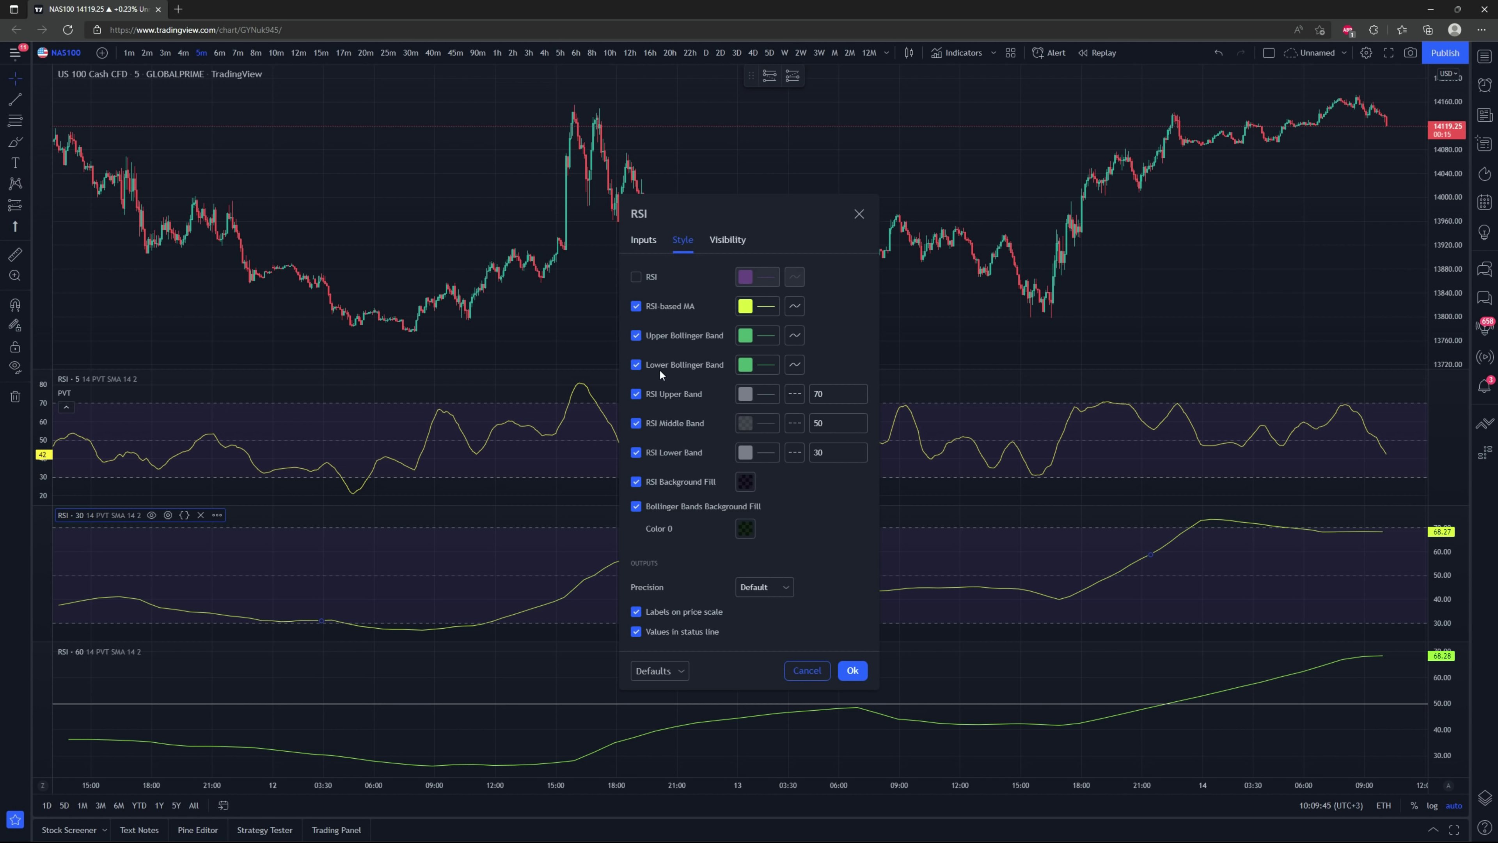
left_click(635, 452)
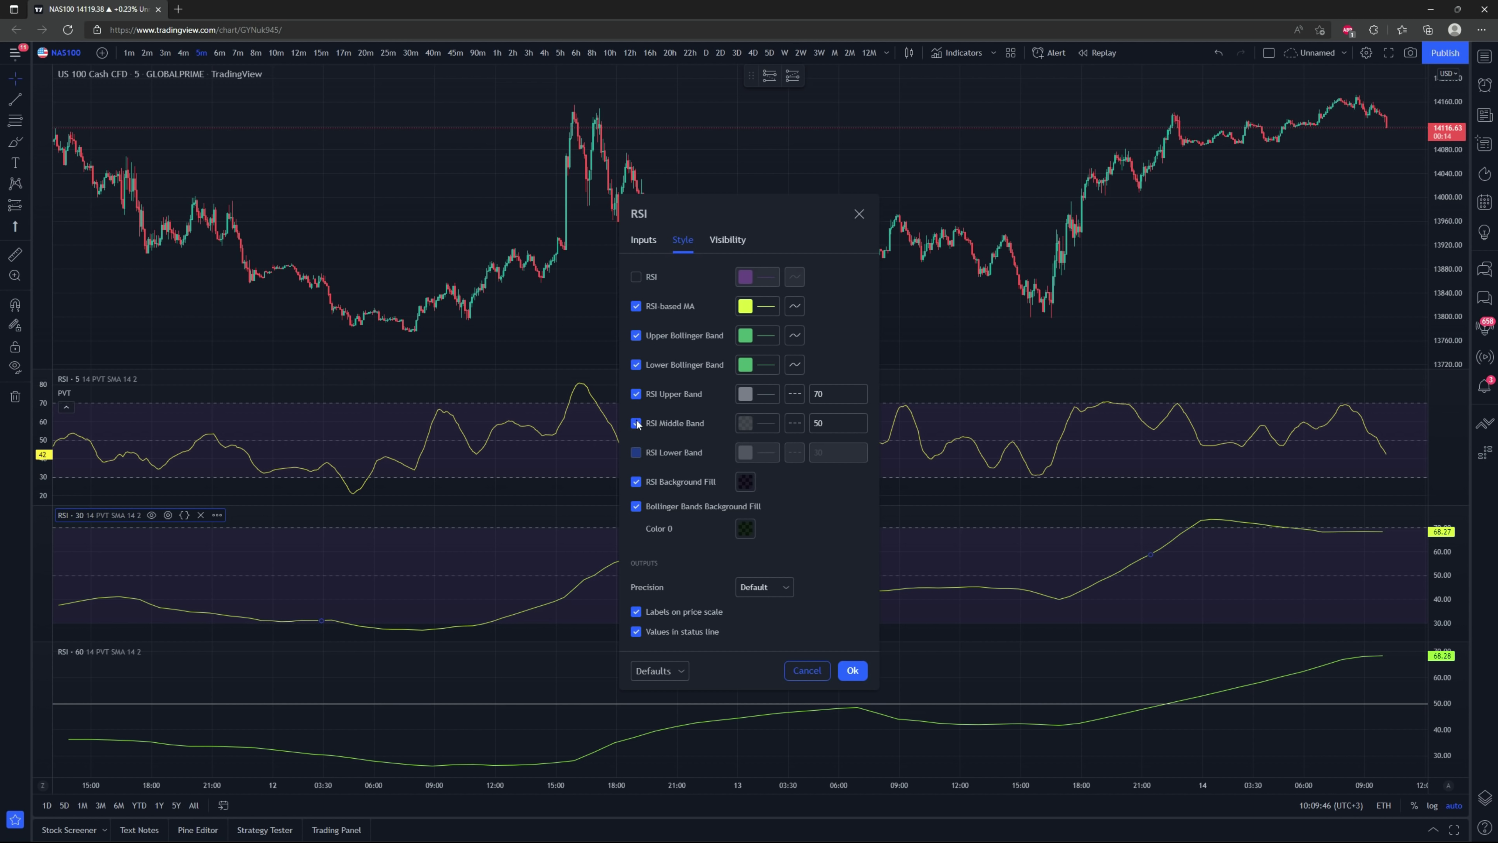
left_click(636, 394)
left_click(795, 425)
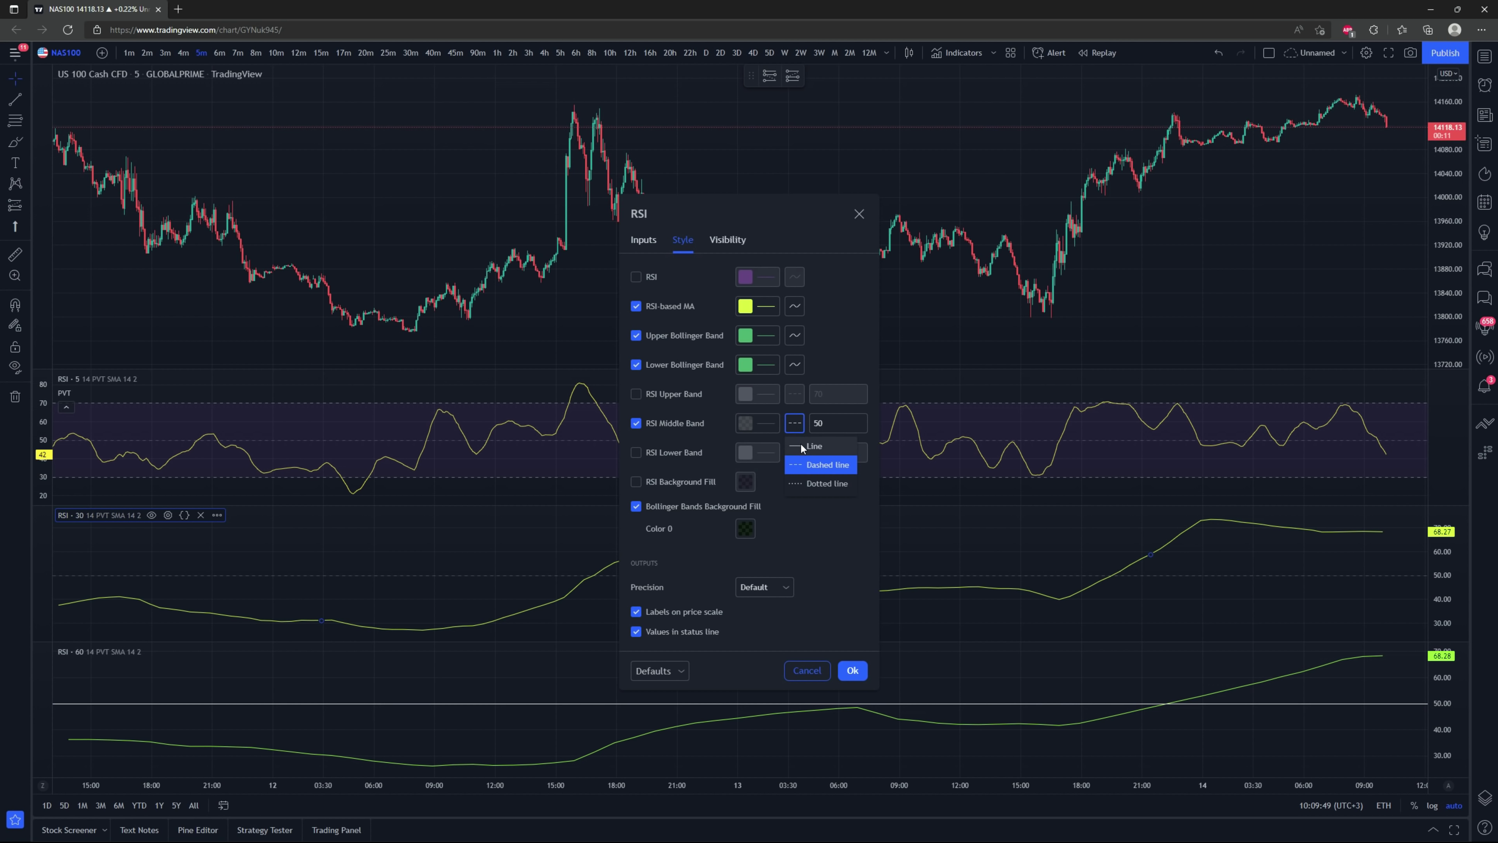
left_click(747, 423)
left_click(747, 447)
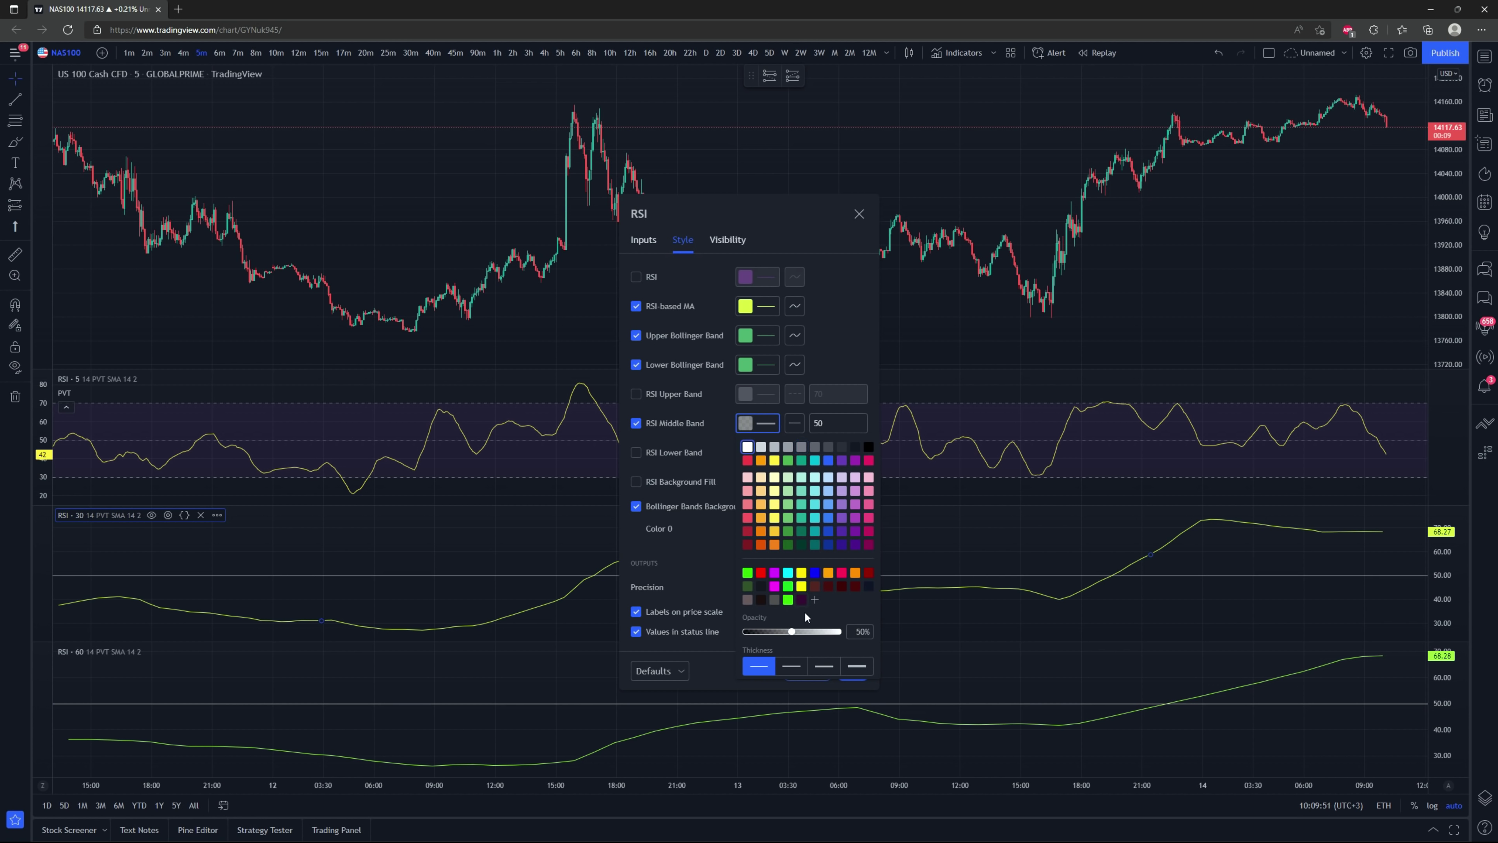
left_click_drag(798, 633, 843, 634)
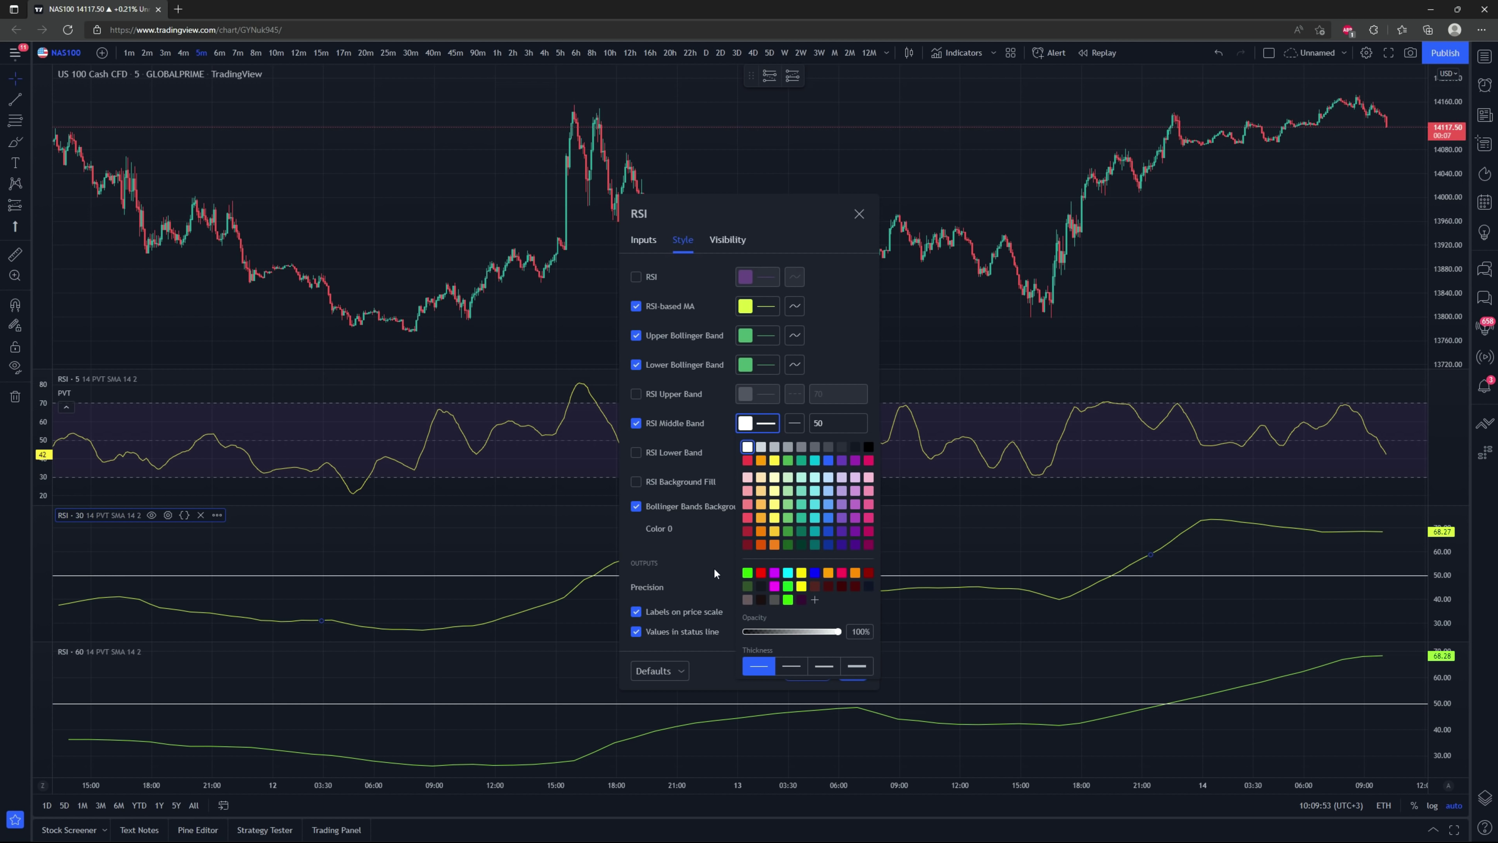
left_click(714, 566)
left_click(857, 677)
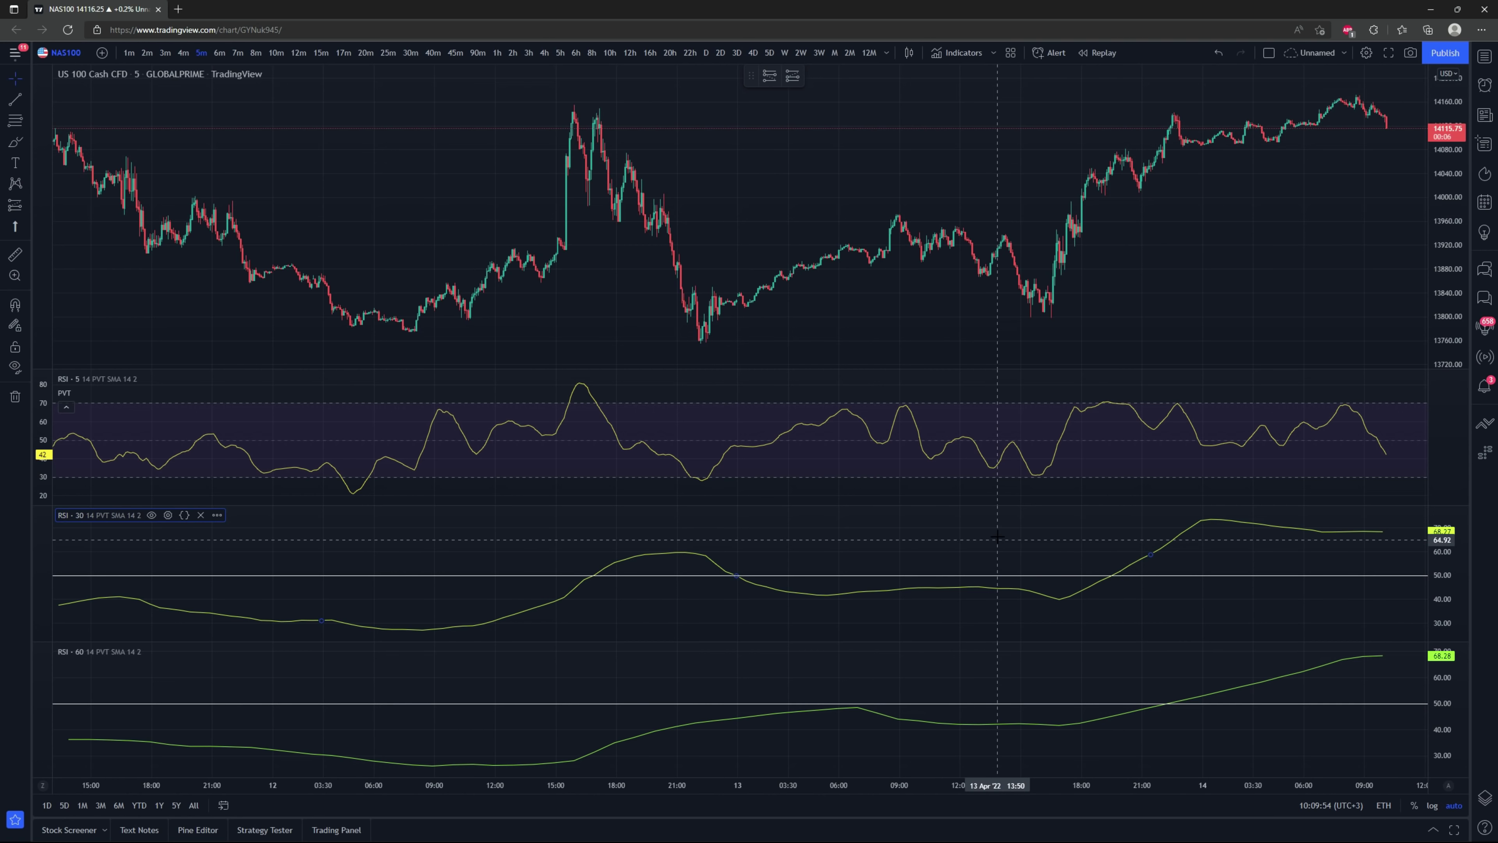
Step: Hide the top RSI's upper and lower bands and make its middle band white at 100%
right_click(972, 440)
left_click(1014, 658)
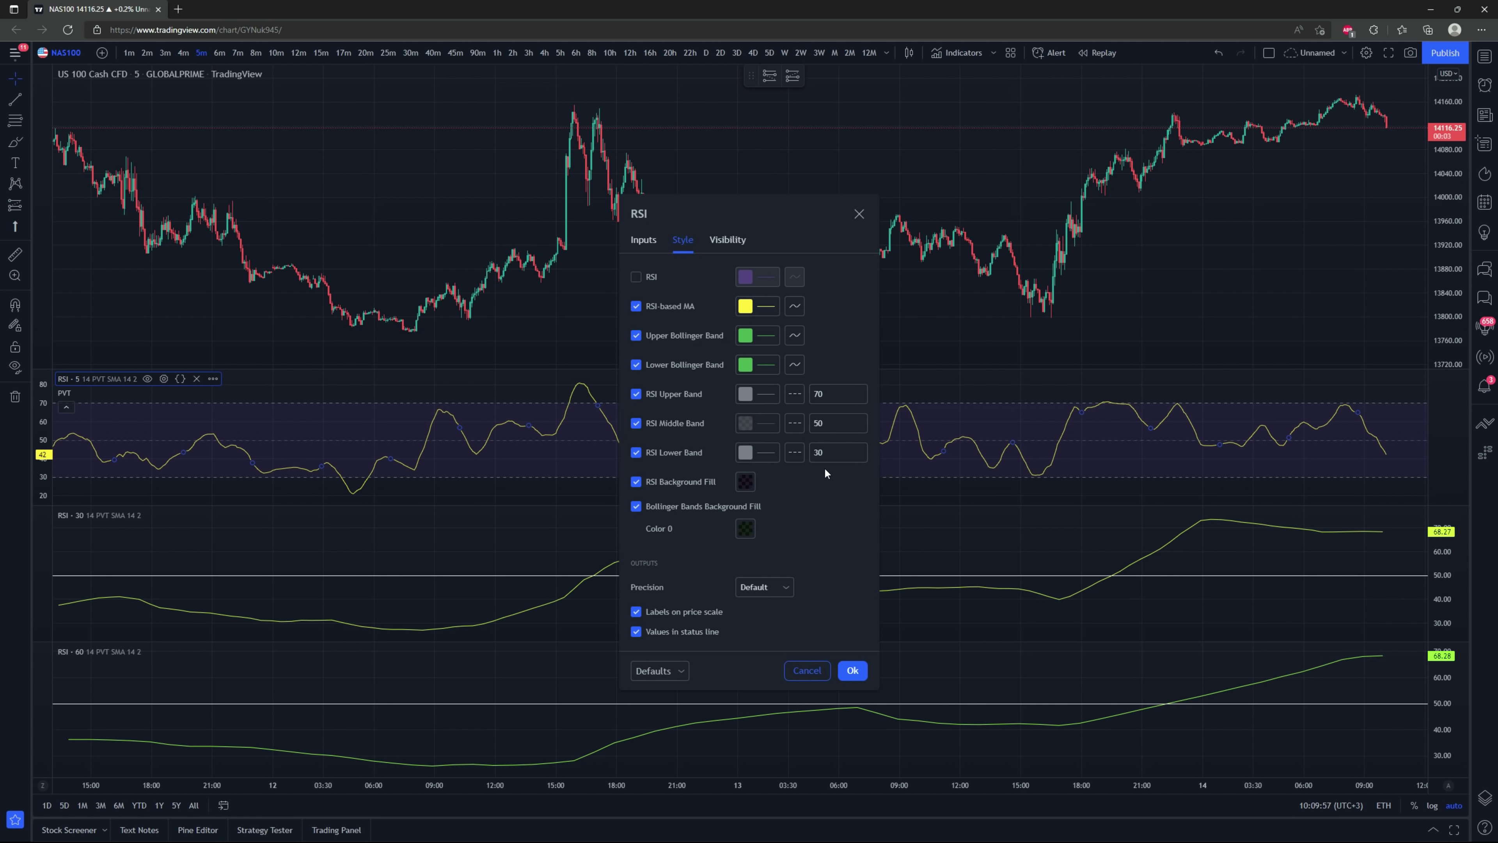
left_click(636, 394)
left_click(636, 452)
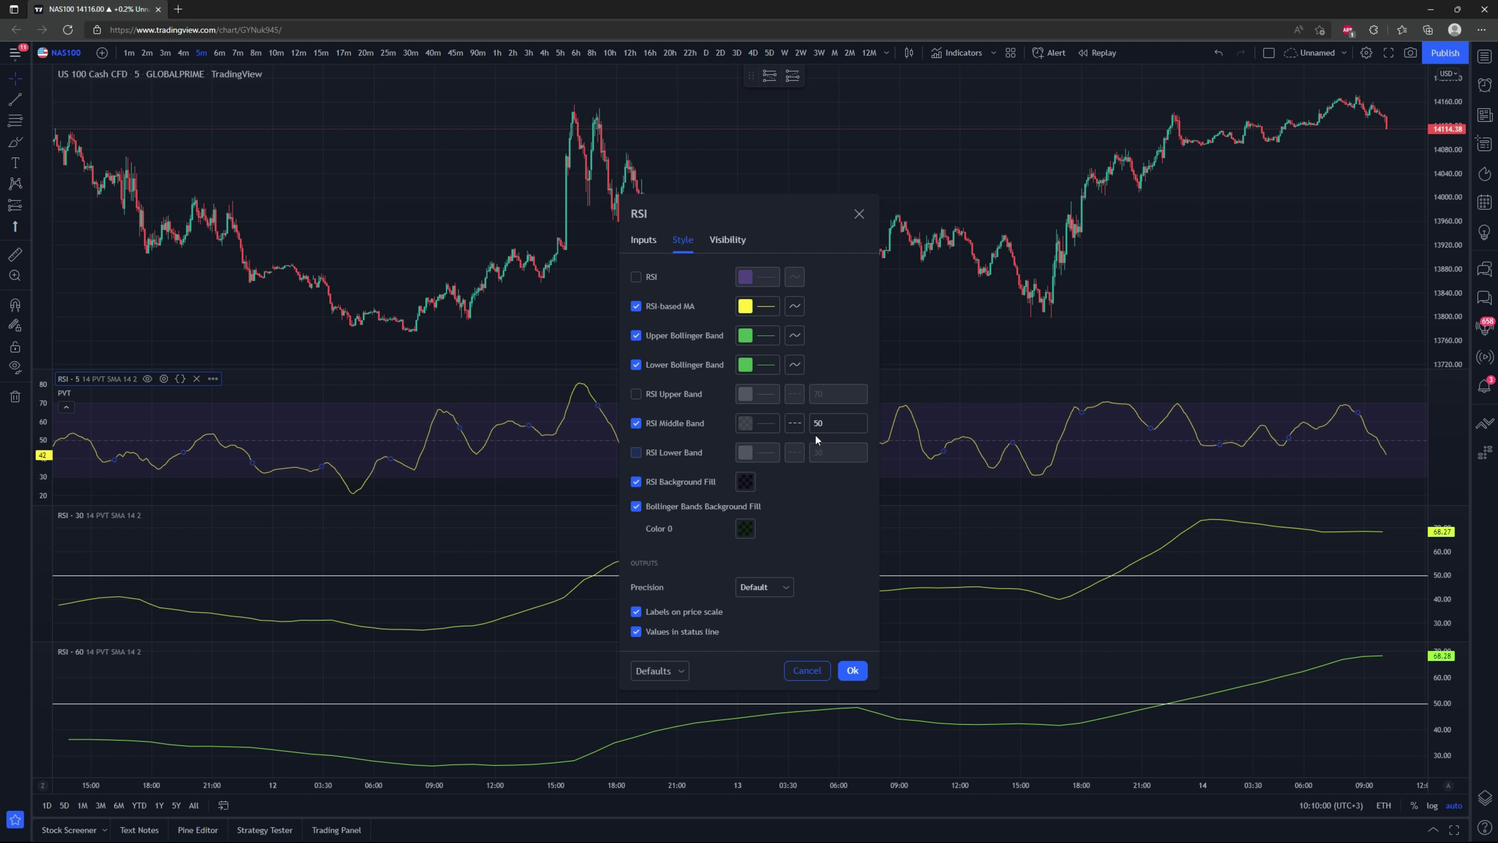
left_click(794, 423)
left_click(753, 421)
left_click(747, 446)
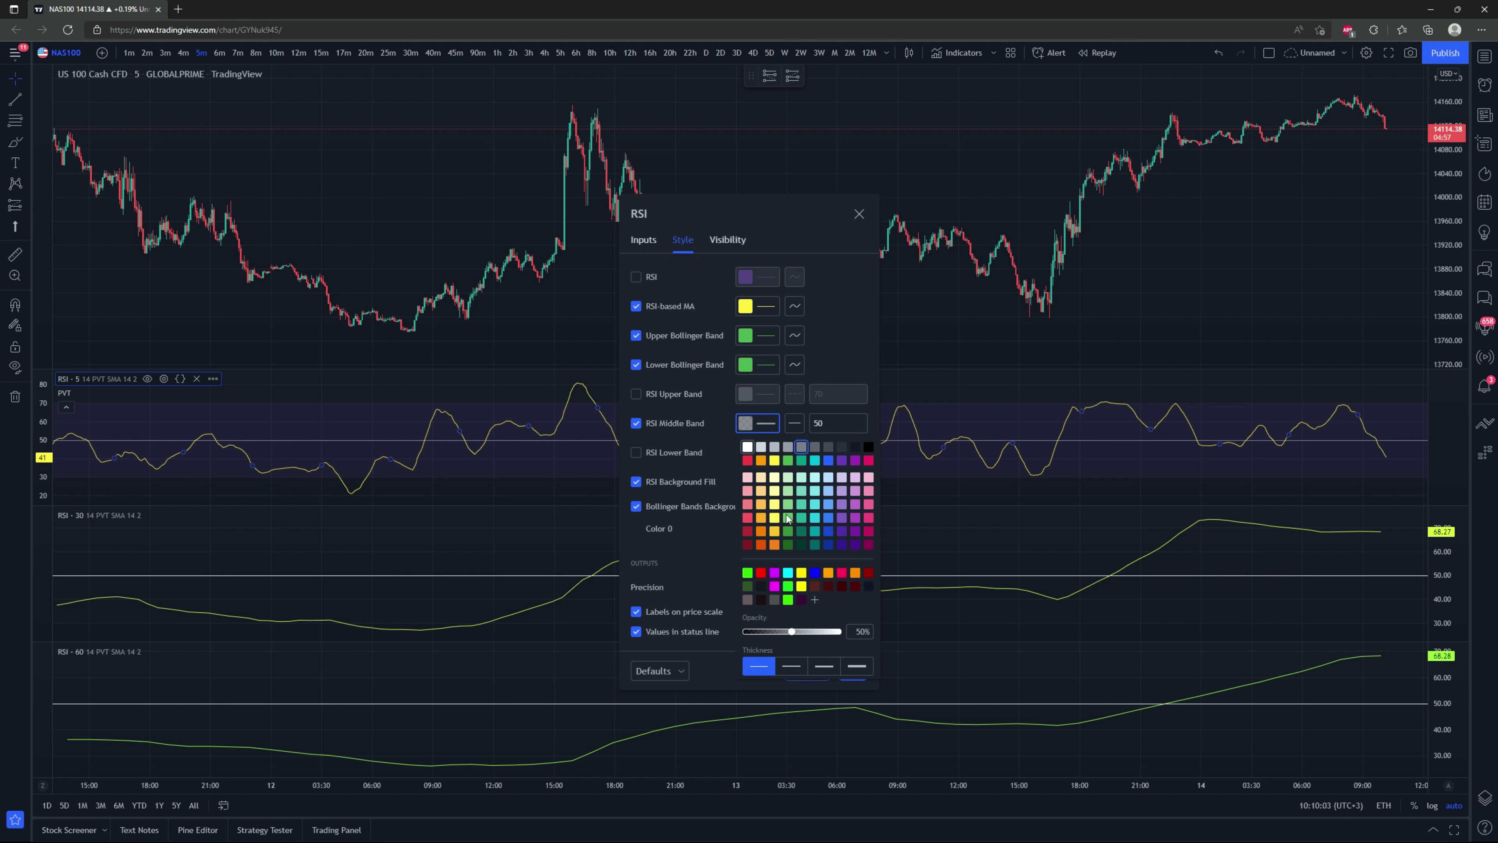
left_click_drag(791, 631, 861, 638)
left_click(717, 566)
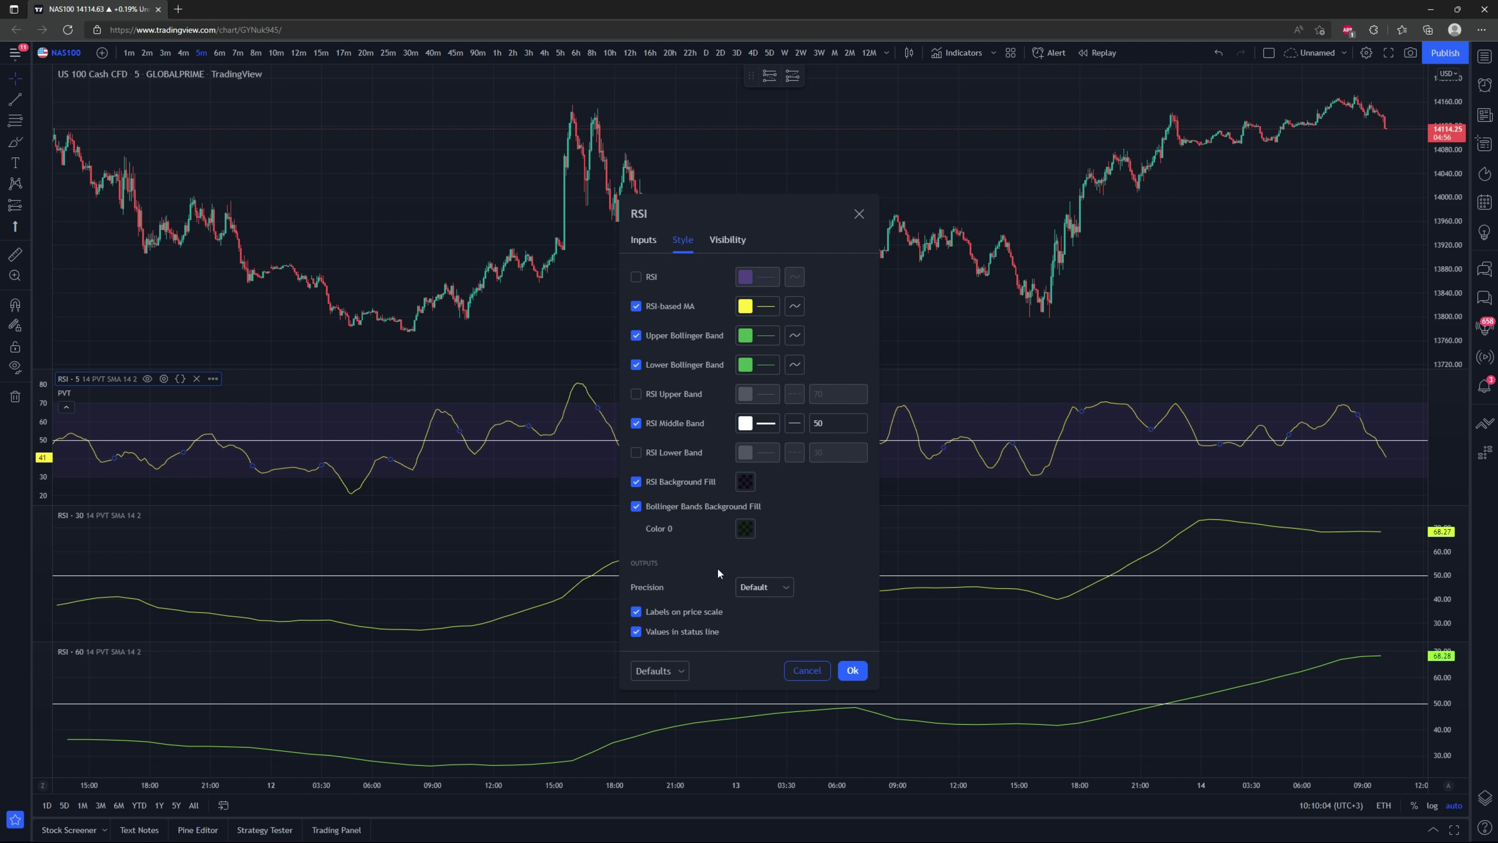
left_click(852, 672)
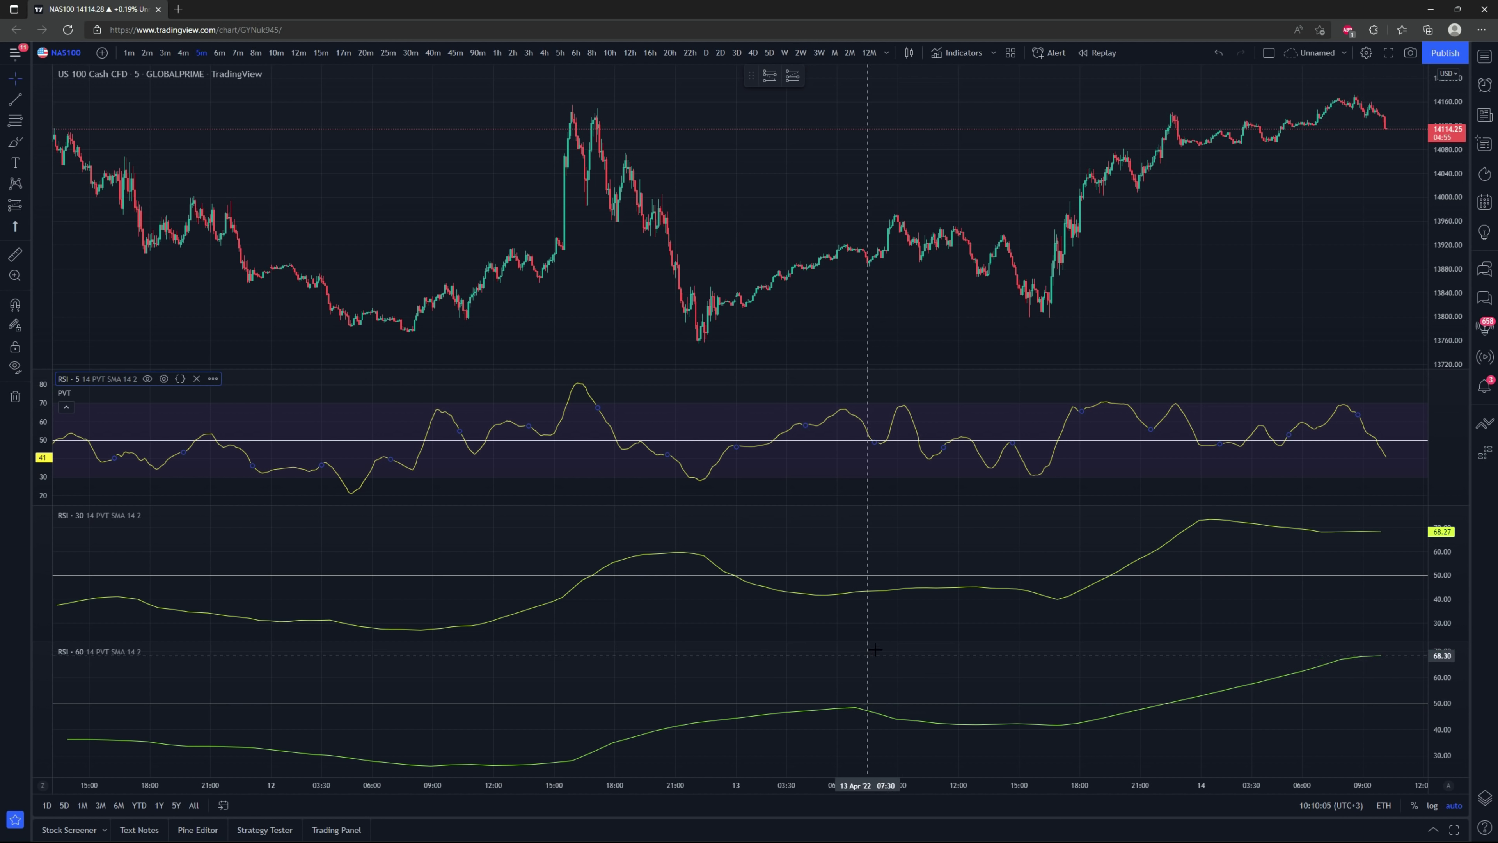
Step: Turn off the RSI 5 pane's background fill
right_click(1008, 450)
left_click(1044, 719)
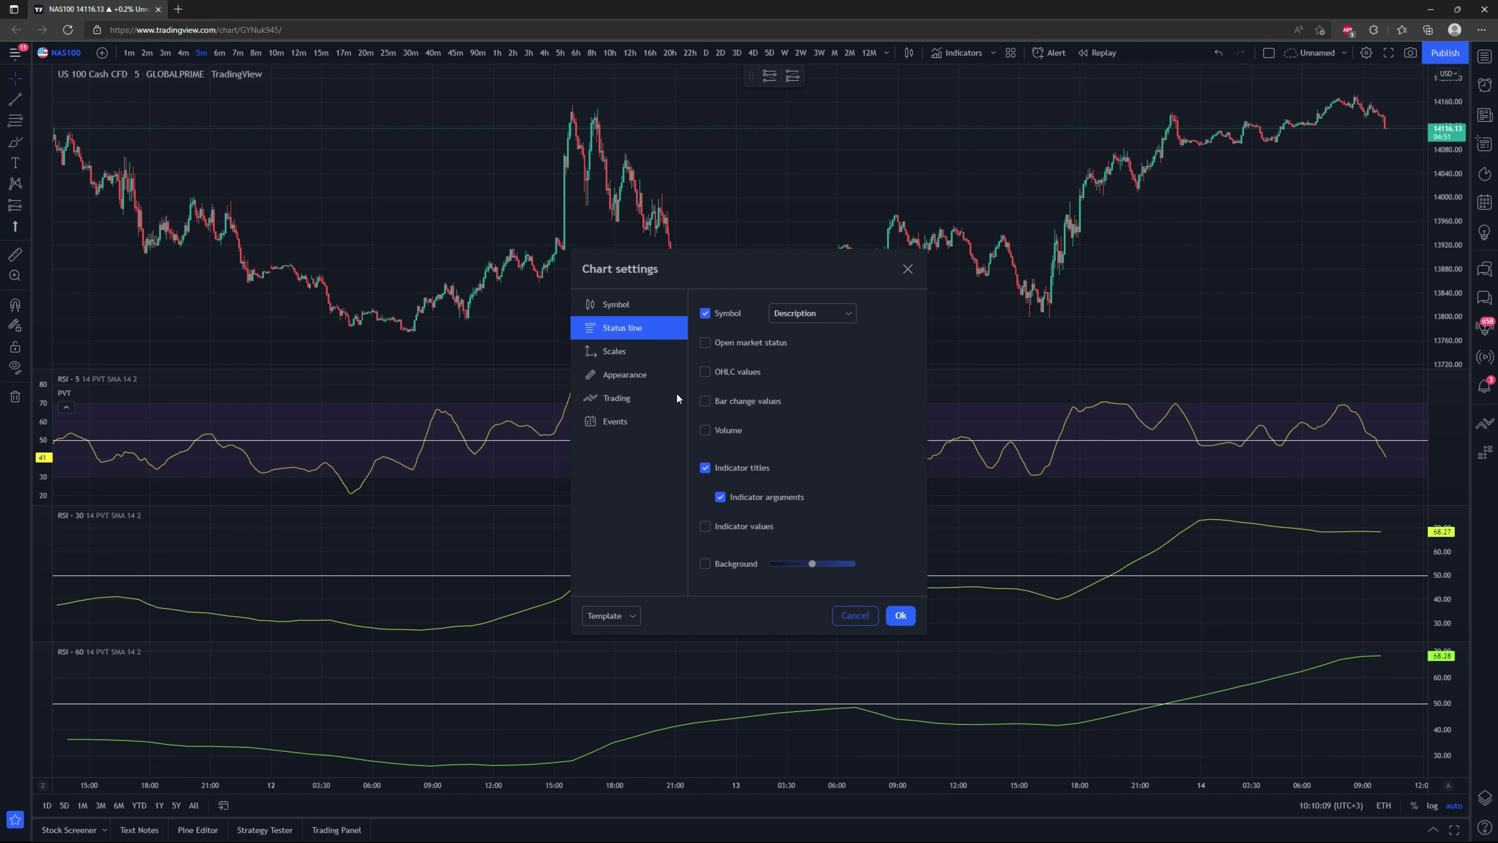
left_click(908, 269)
right_click(1083, 412)
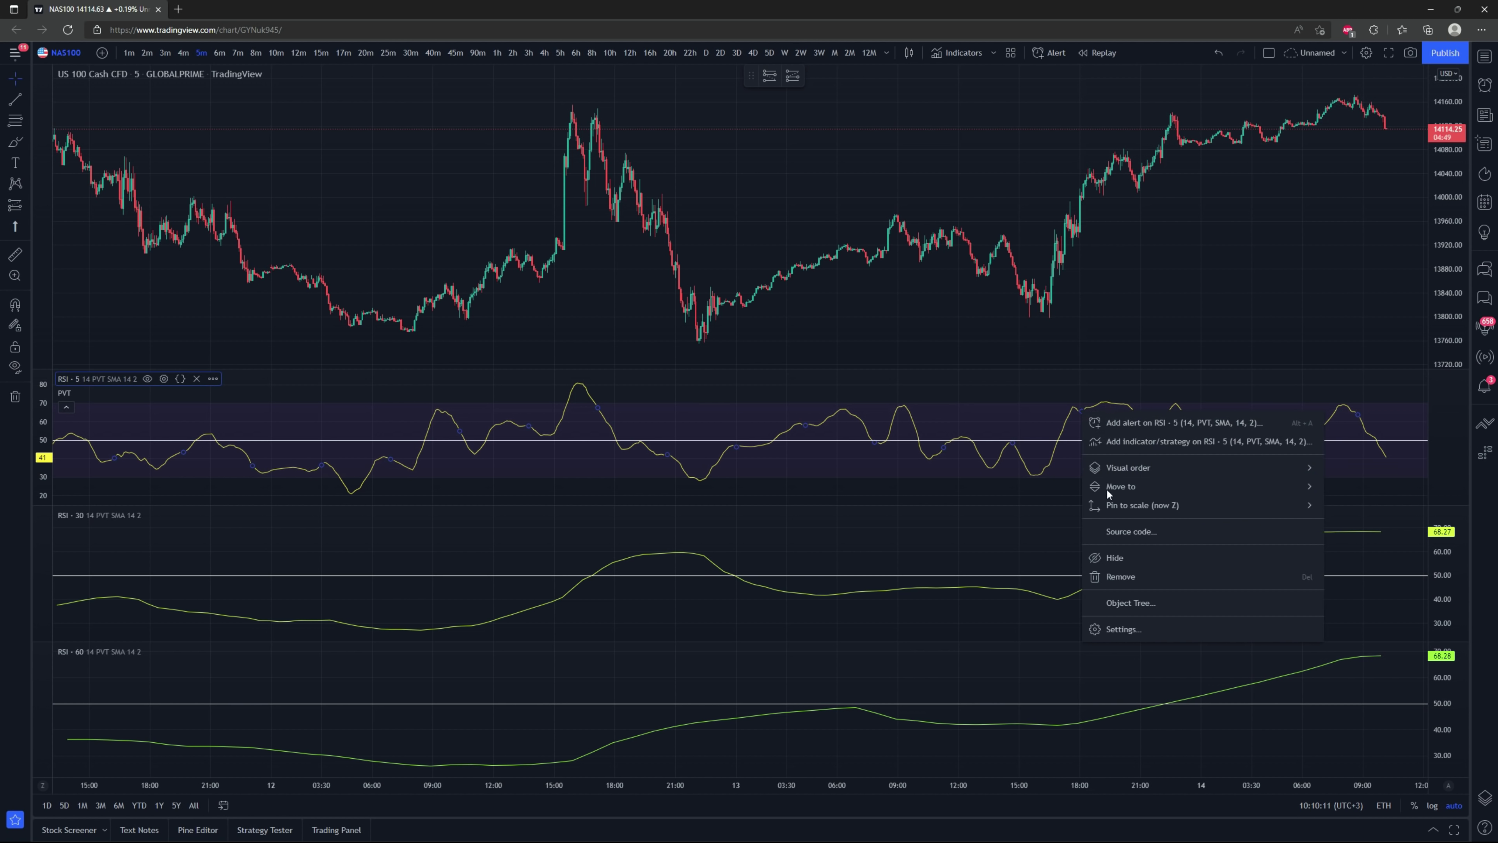
left_click(1121, 629)
left_click(635, 481)
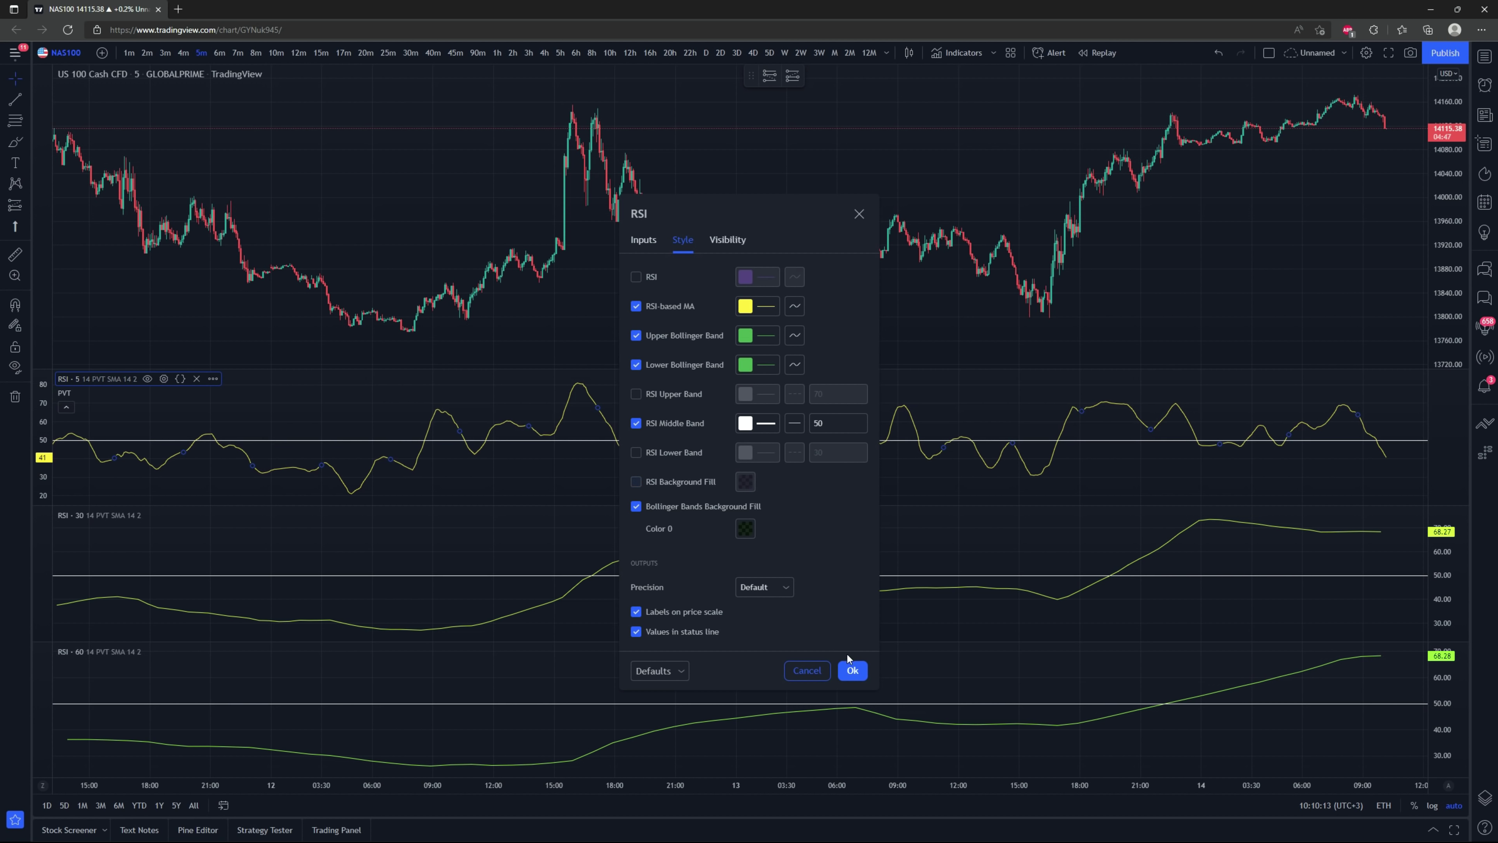
Step: Apply the RSI 5 settings, leaving three RSI panes with white 50 lines
left_click(850, 665)
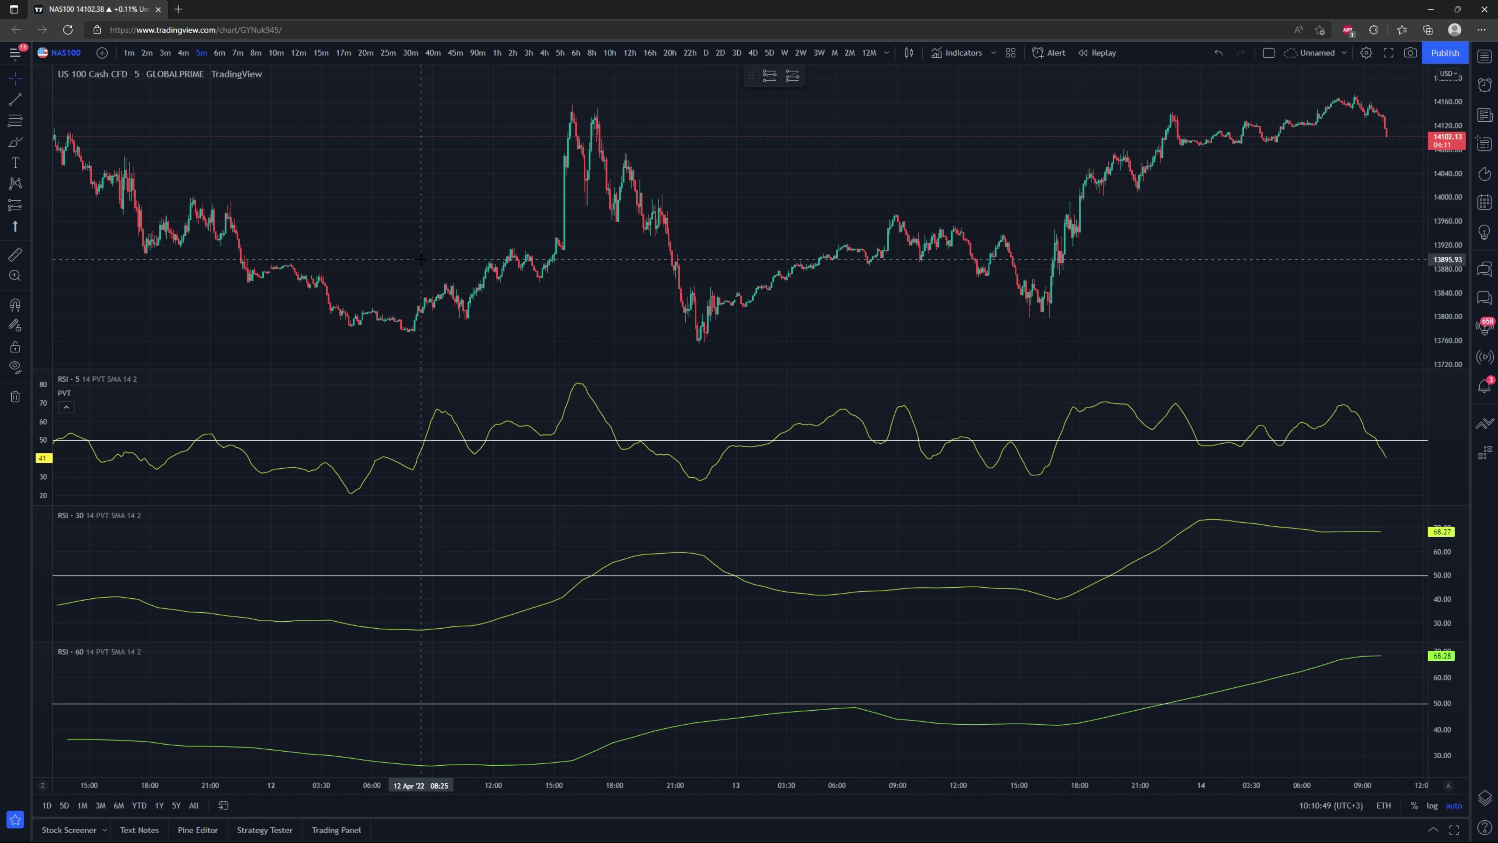
Step: Pan and zoom the chart to the 8 Apr '22 evening, about 16:00–22:30
left_click_drag(421, 259, 945, 254)
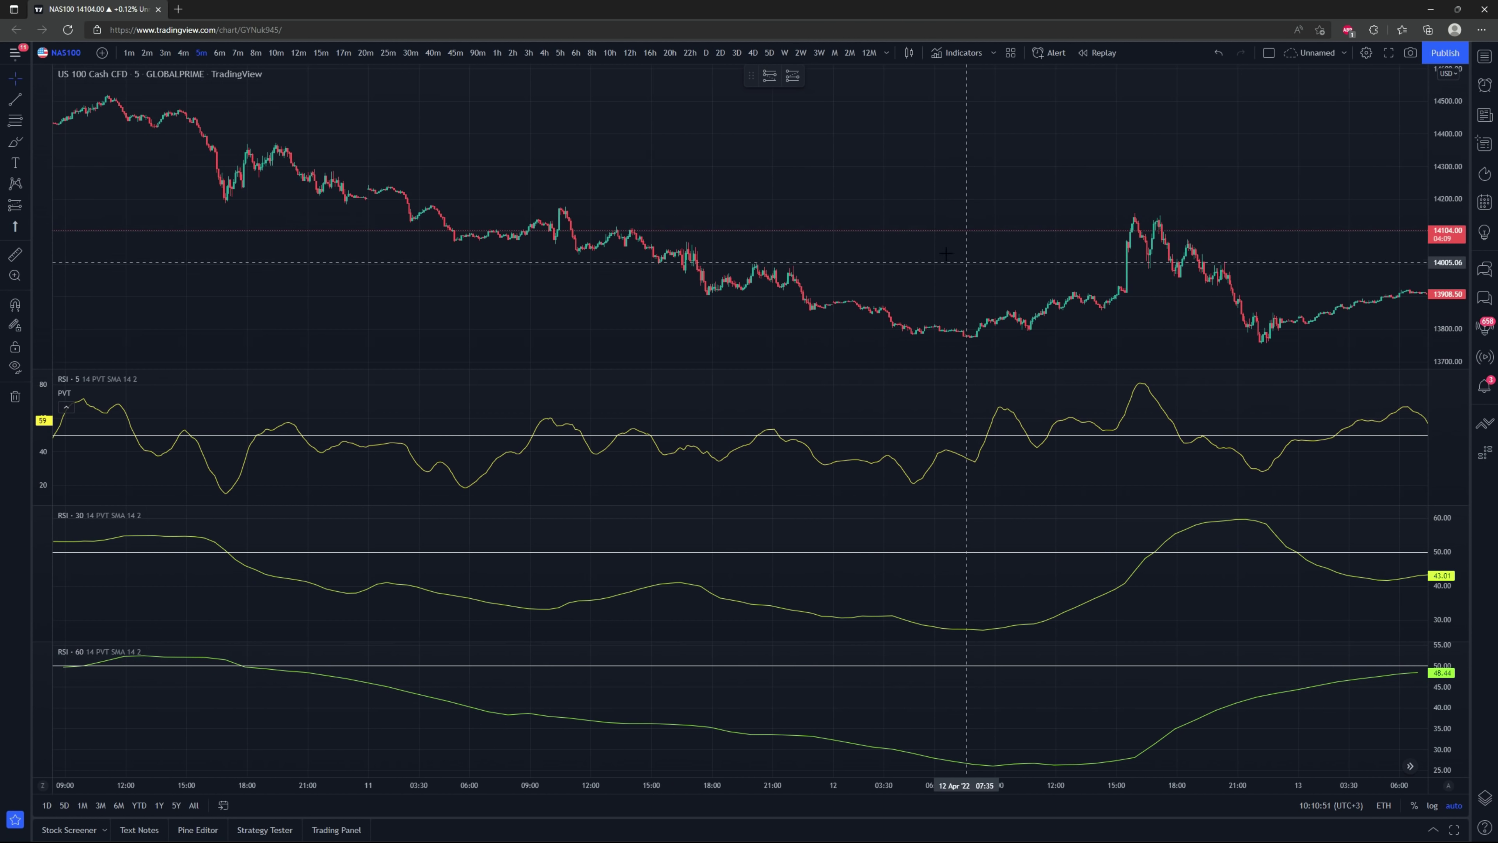
left_click_drag(766, 160, 916, 200)
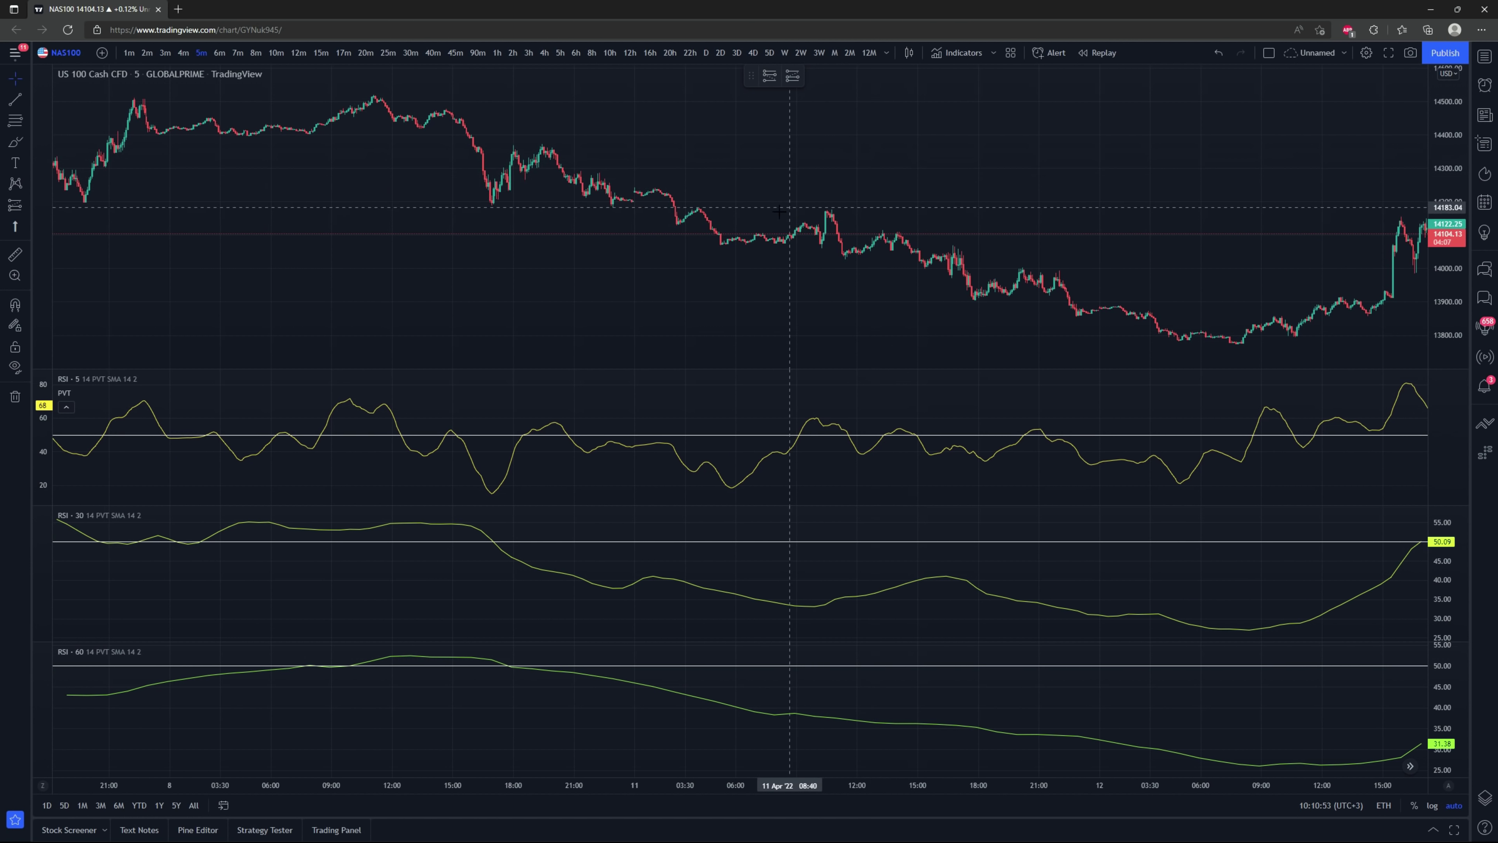
scroll(783, 181, "up", 3)
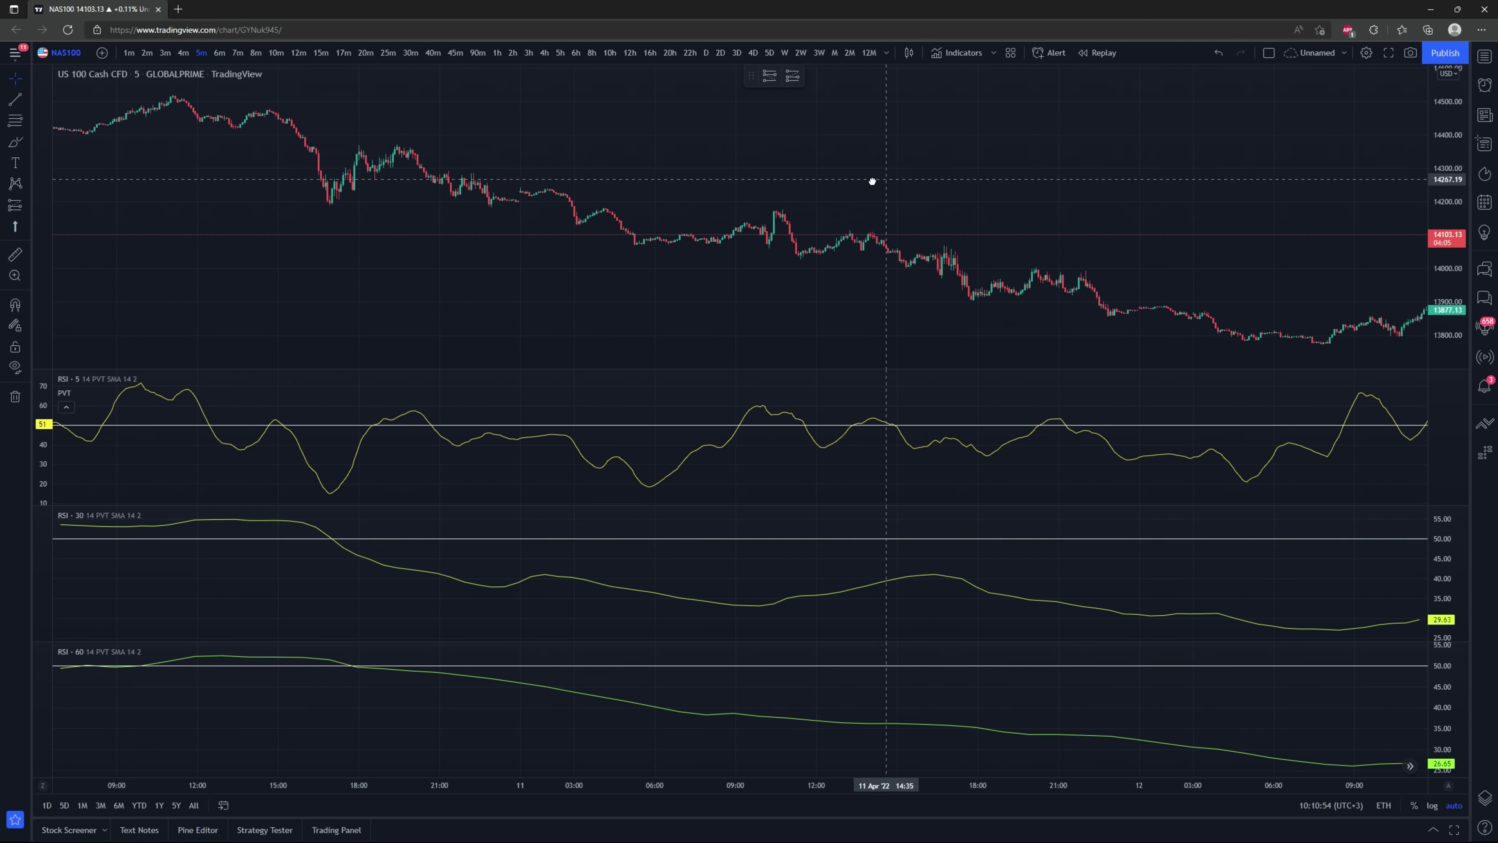
left_click_drag(872, 181, 813, 183)
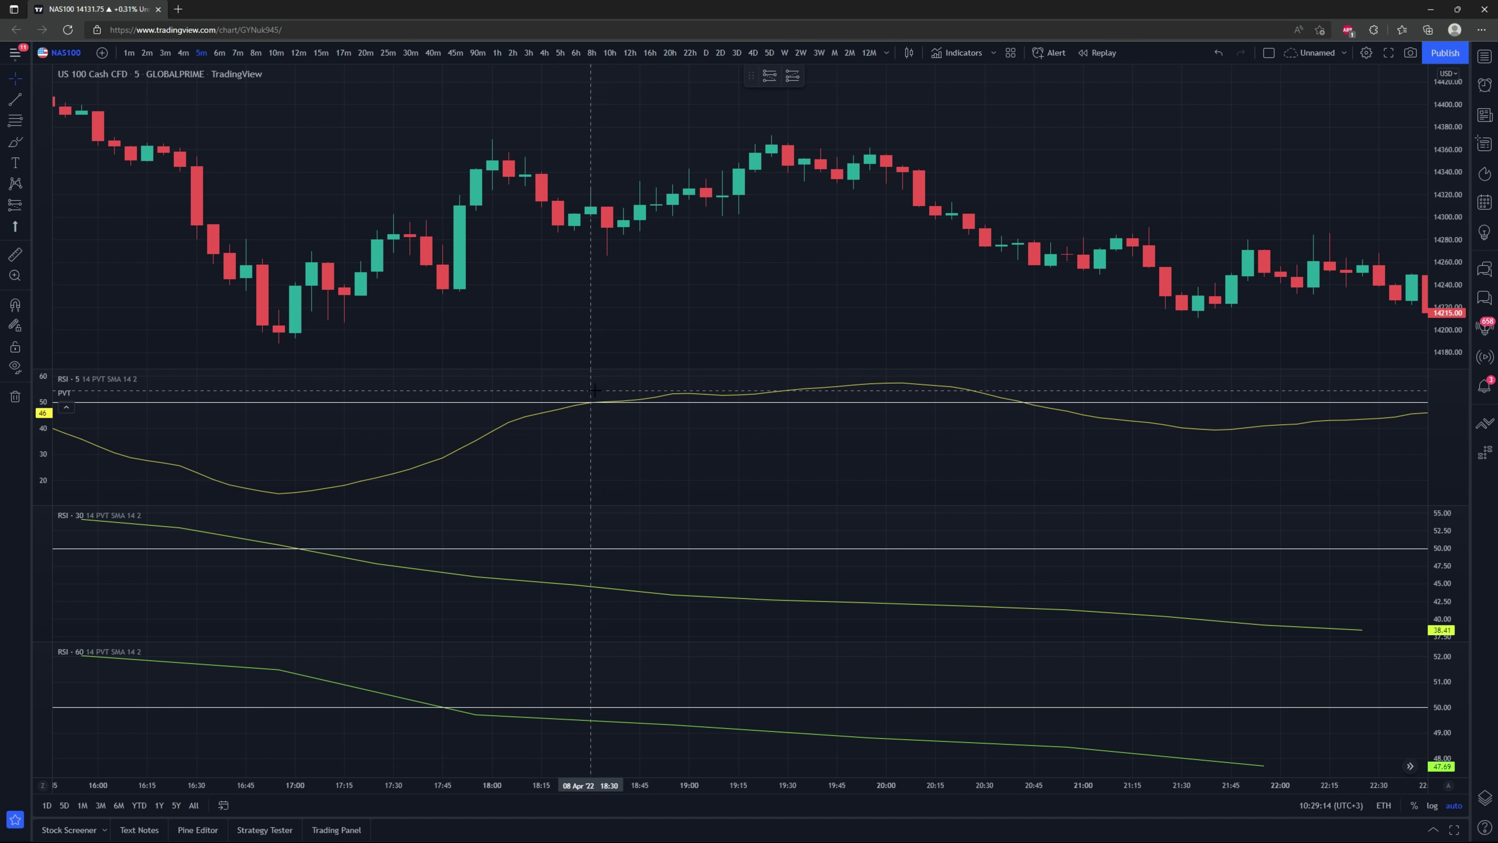
Step: With the Brush, circle the 50-line crossings in the RSI 5, 30 and 60 panes at 18:30 and 20:40
key("alt+b")
mouse_move(597, 391)
left_mouse_down()
mouse_move(578, 410)
mouse_move(618, 399)
mouse_move(596, 392)
left_mouse_up()
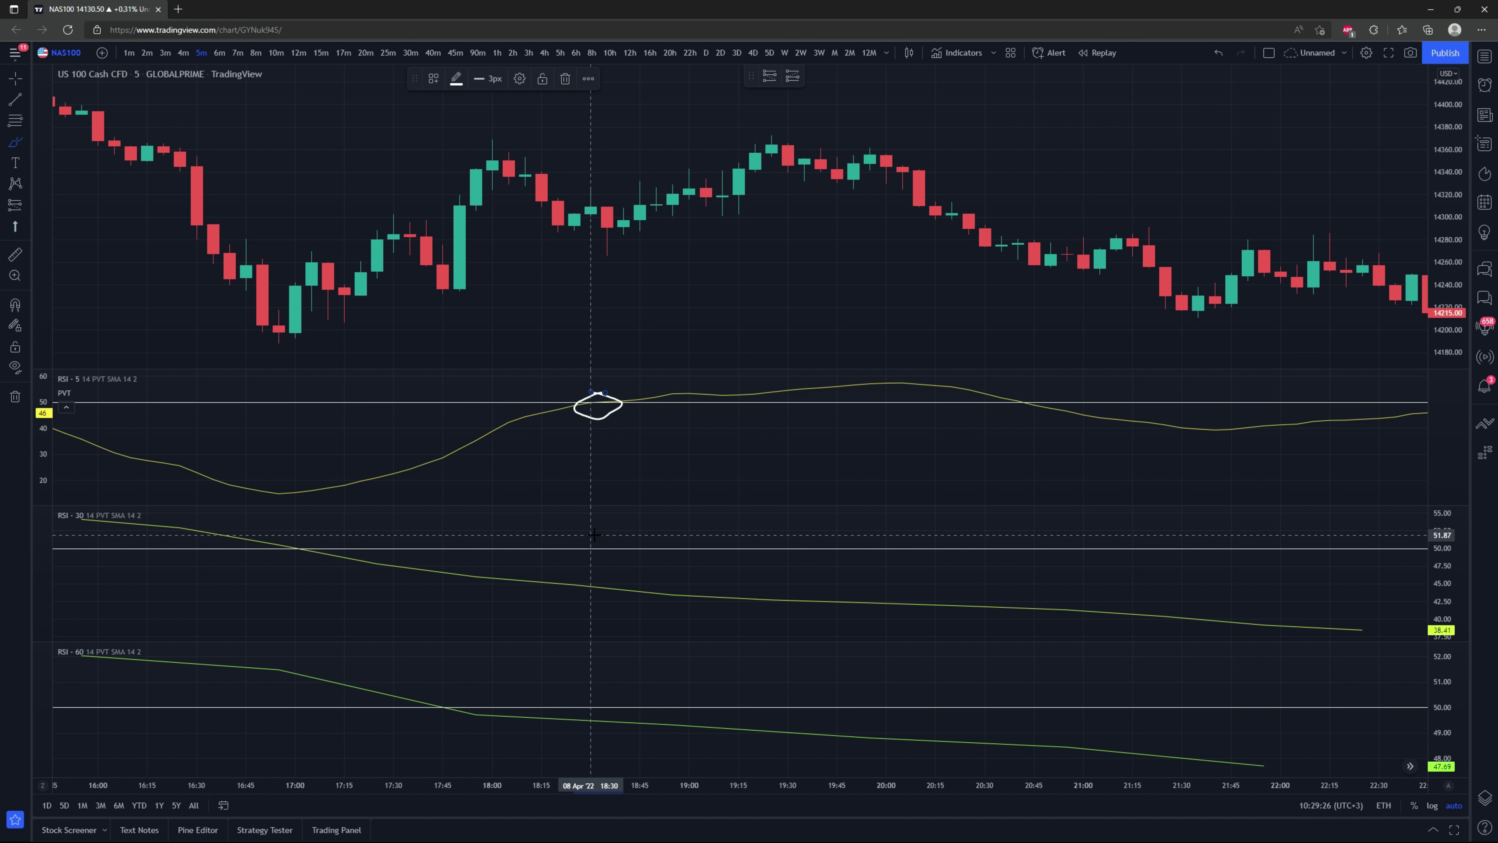
mouse_move(590, 538)
left_mouse_down()
mouse_move(605, 554)
mouse_move(563, 560)
mouse_move(575, 541)
left_mouse_up()
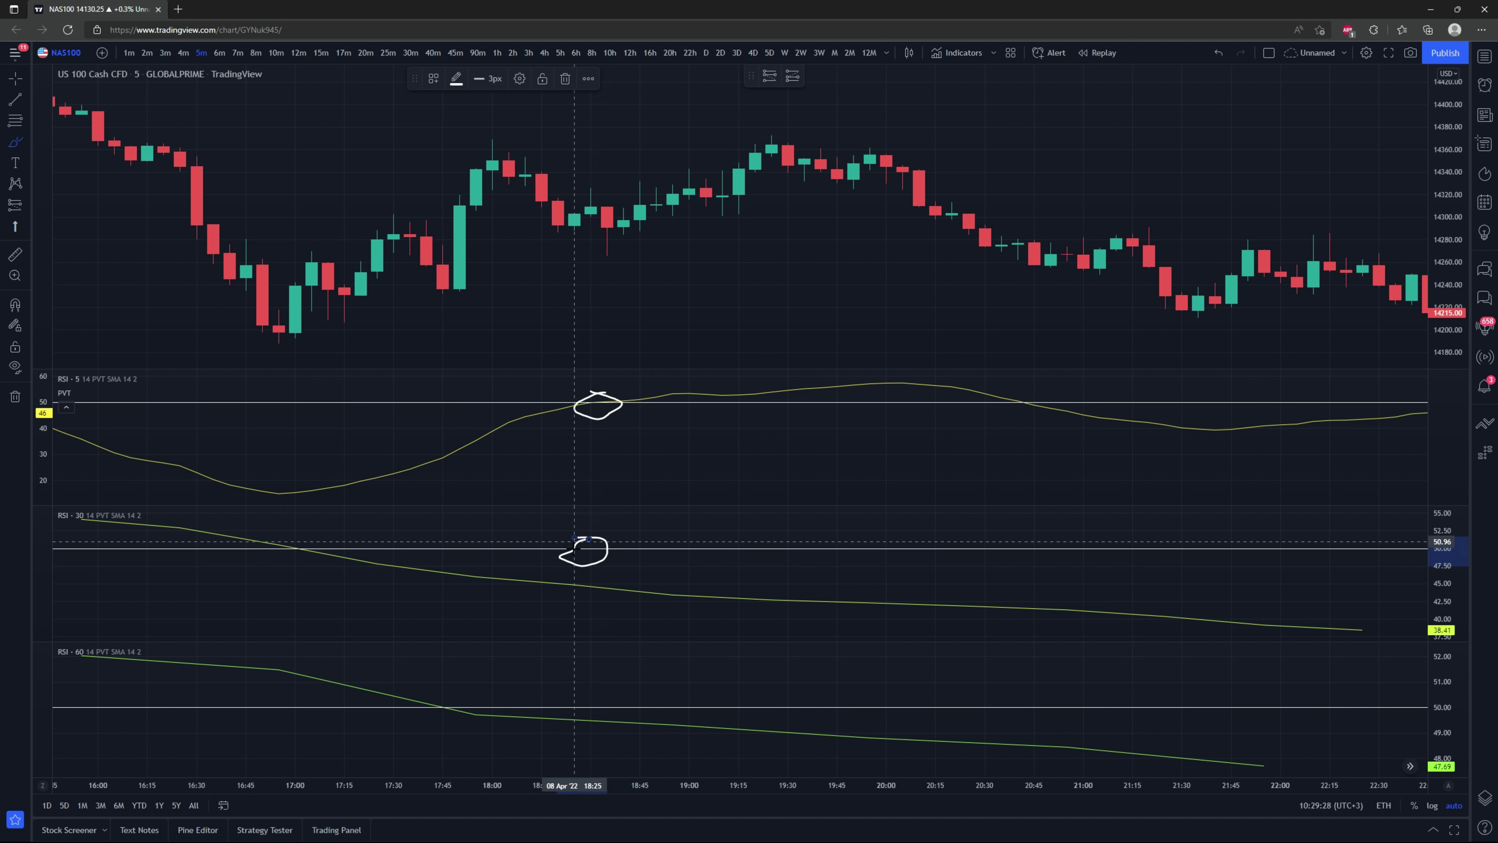
mouse_move(581, 689)
left_mouse_down()
mouse_move(596, 685)
mouse_move(584, 720)
mouse_move(574, 693)
left_mouse_up()
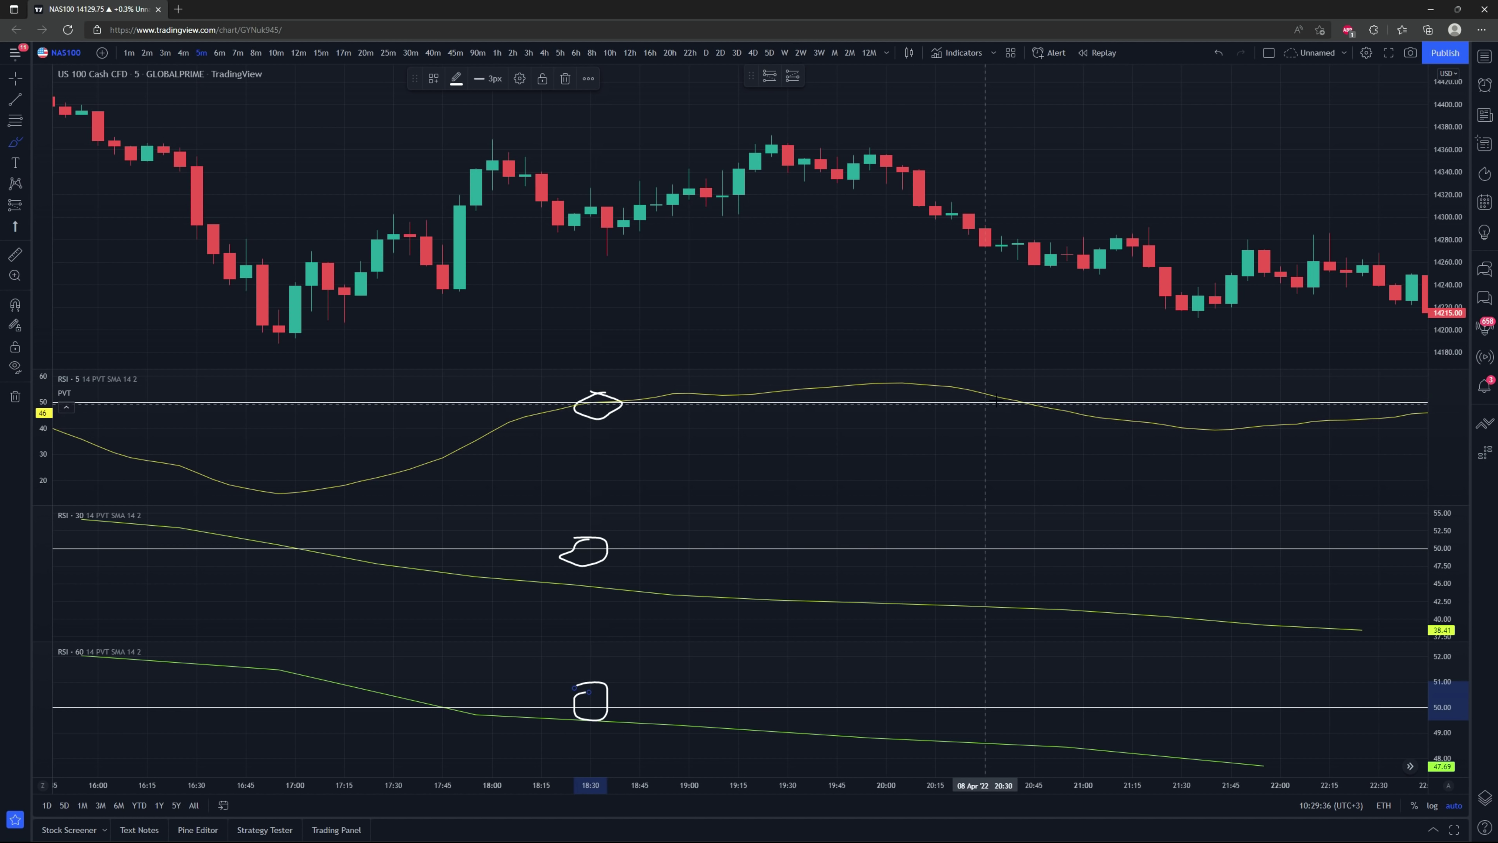
mouse_move(1015, 394)
left_mouse_down()
mouse_move(1002, 403)
mouse_move(1033, 419)
mouse_move(1020, 387)
mouse_move(1001, 400)
left_mouse_up()
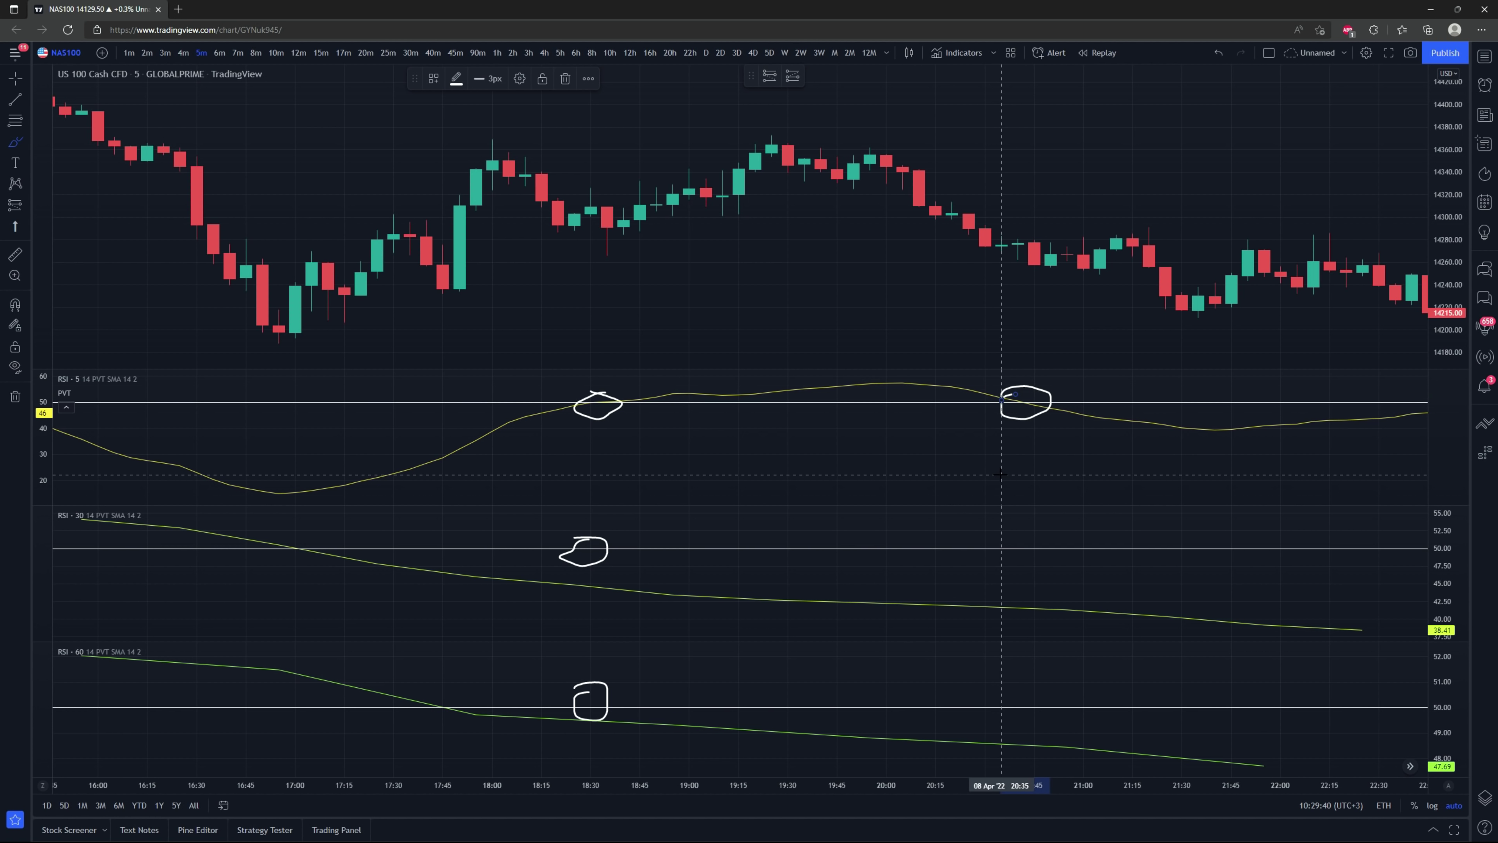
mouse_move(1017, 539)
left_mouse_down()
mouse_move(1006, 567)
mouse_move(1029, 526)
mouse_move(1001, 571)
left_mouse_up()
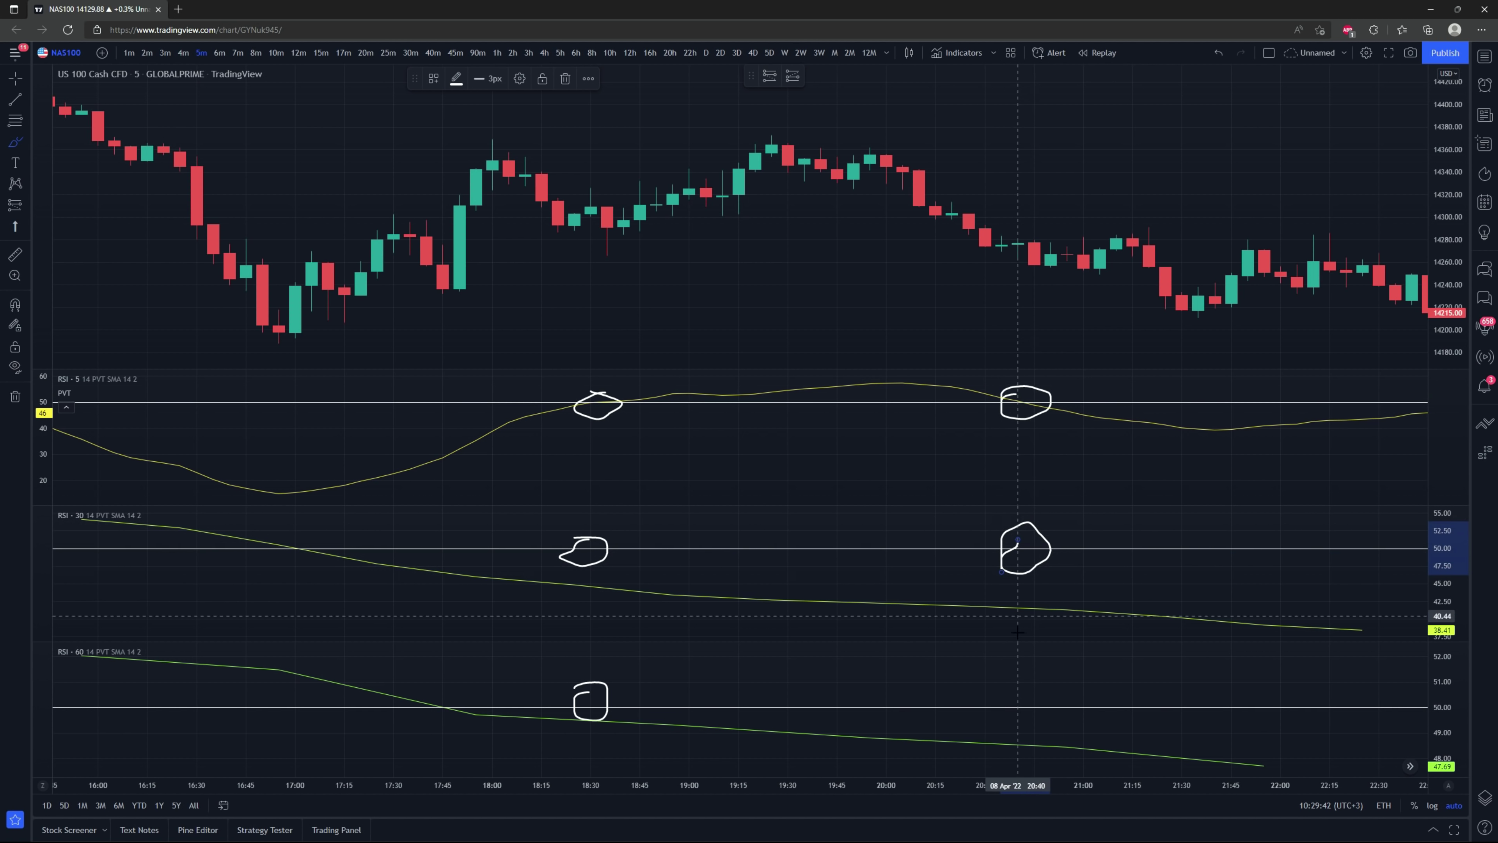
mouse_move(1016, 696)
left_mouse_down()
mouse_move(1014, 727)
mouse_move(1003, 706)
left_mouse_up()
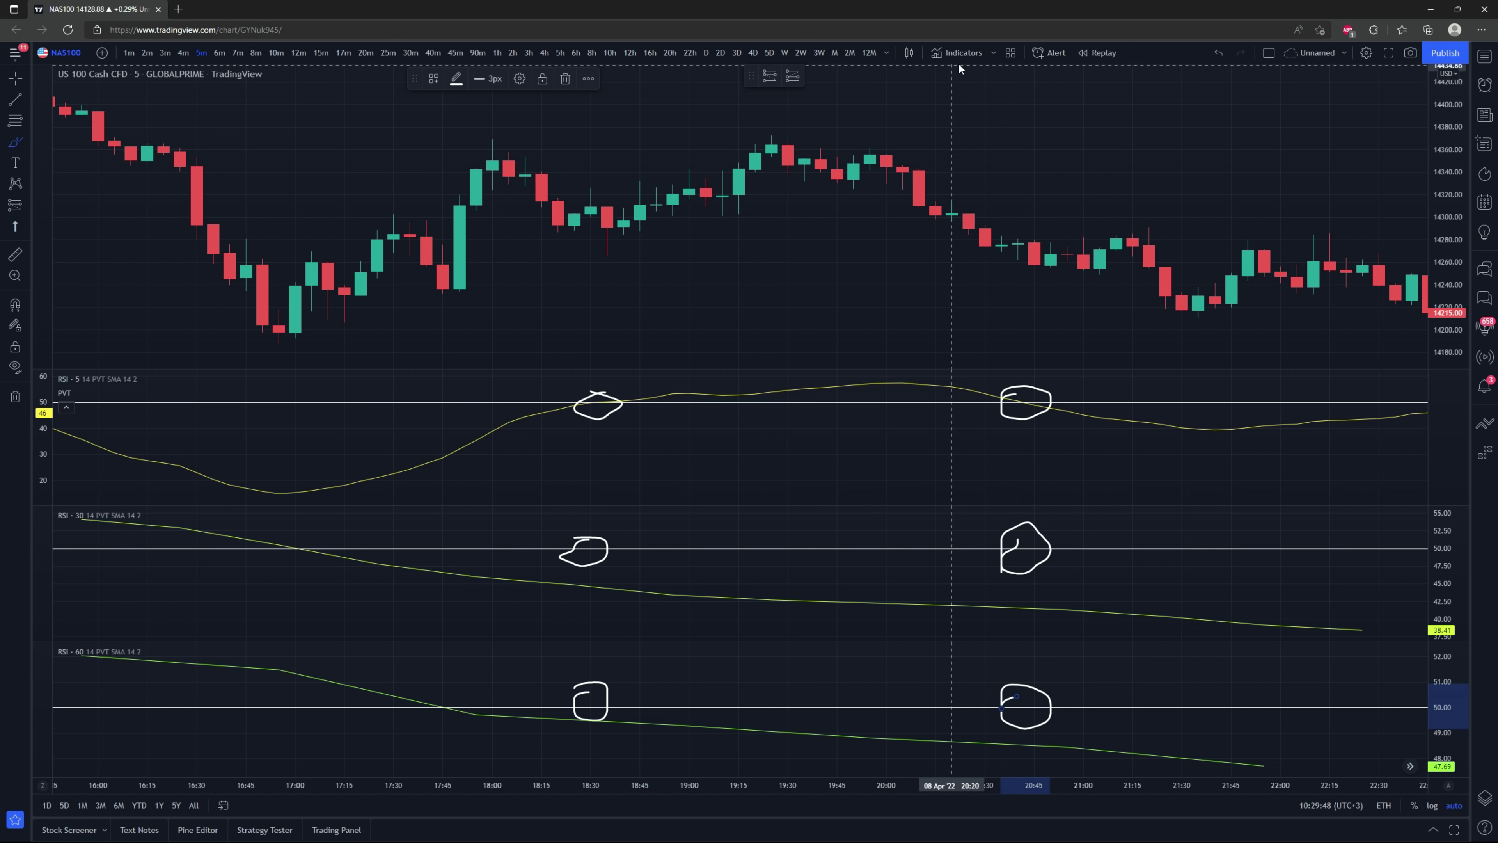
Step: Place a short position at the 20:45 candle with its stop raised to about 14373
left_click(770, 76)
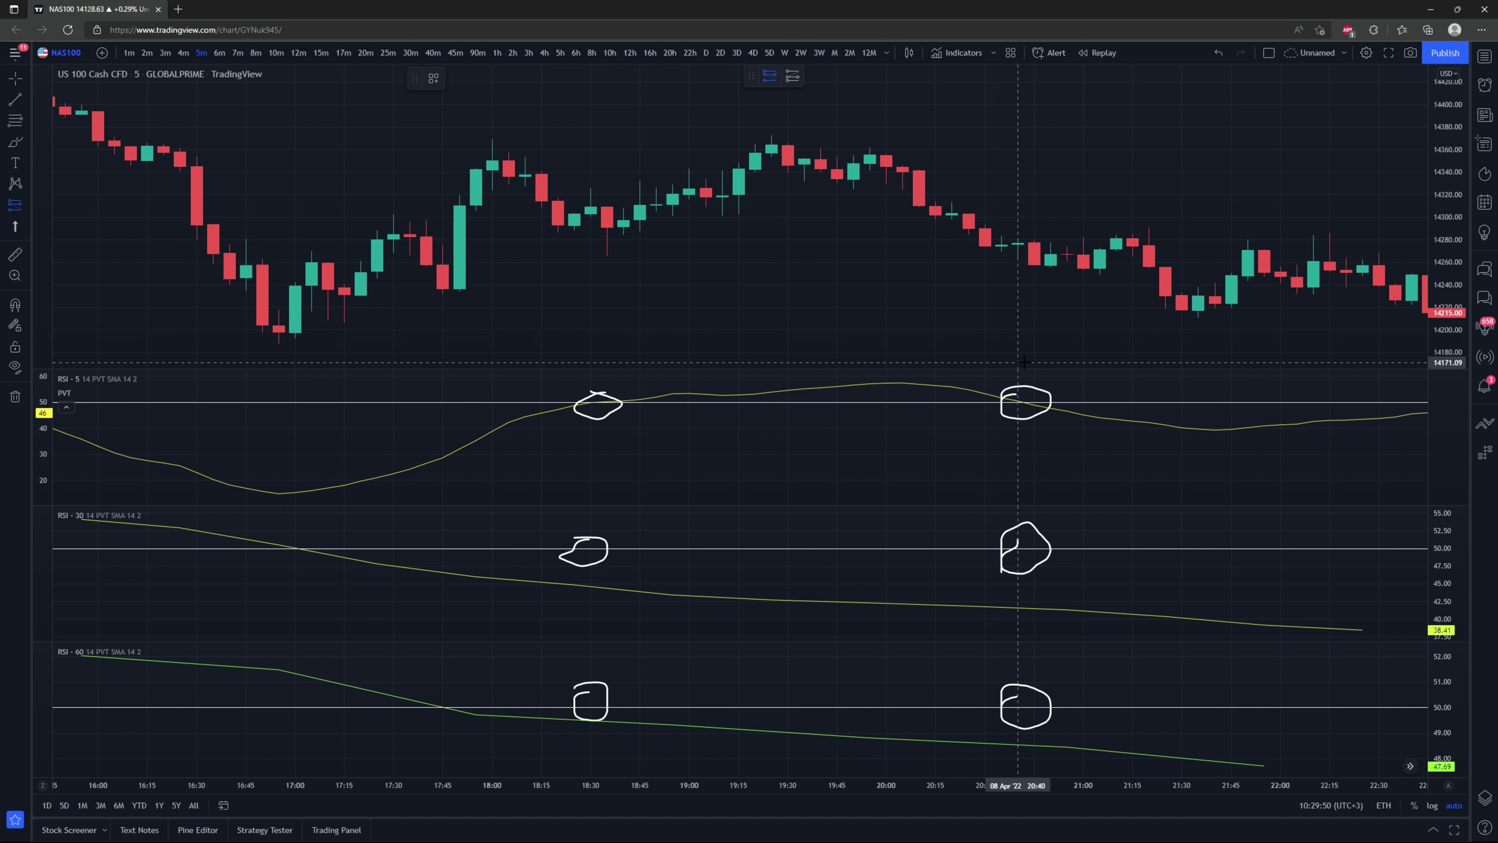
left_click(1034, 266)
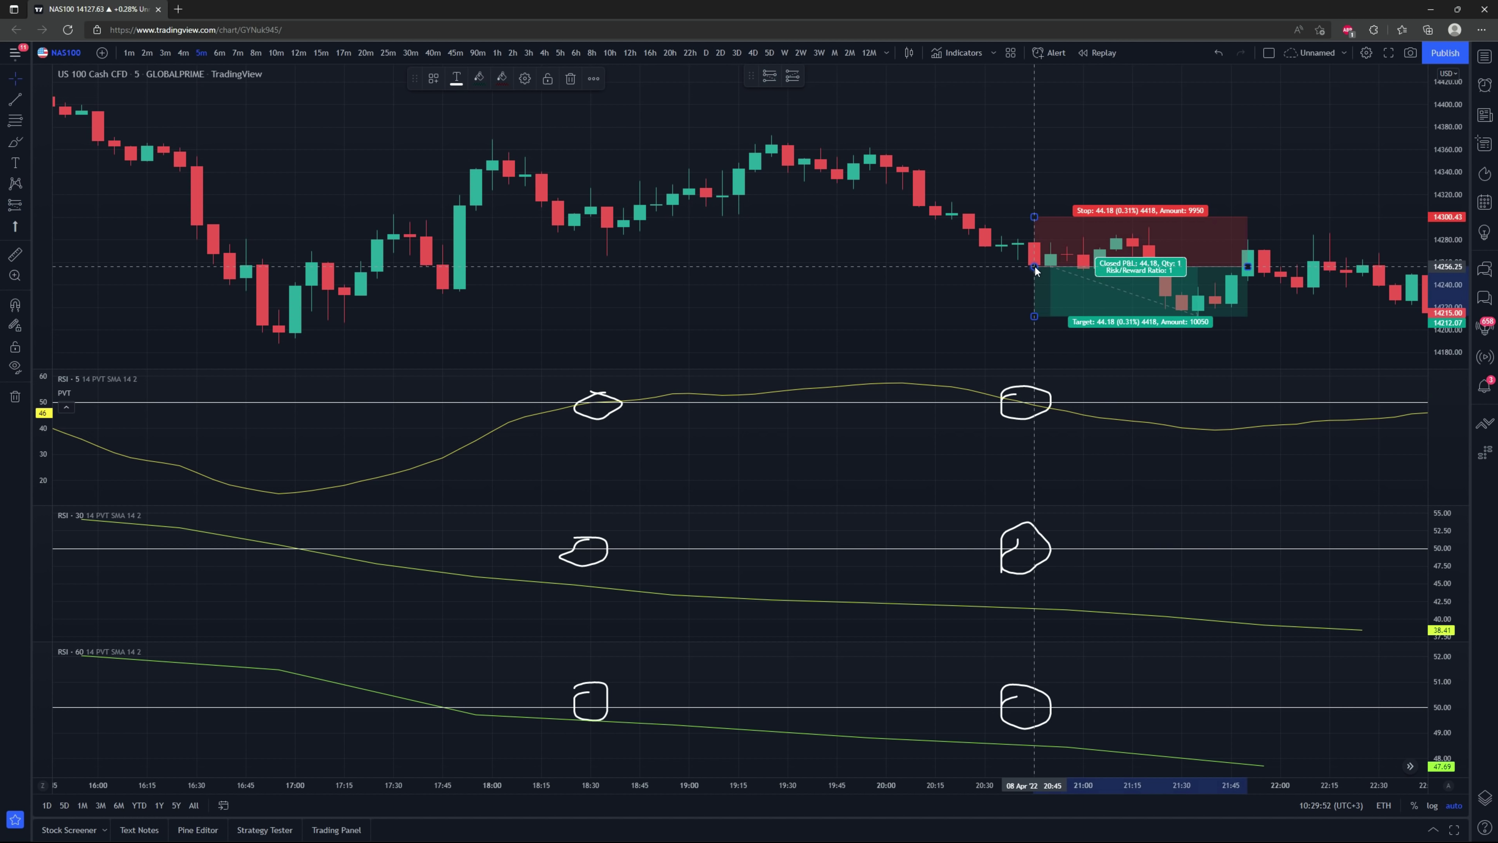
left_click_drag(1034, 217, 932, 134)
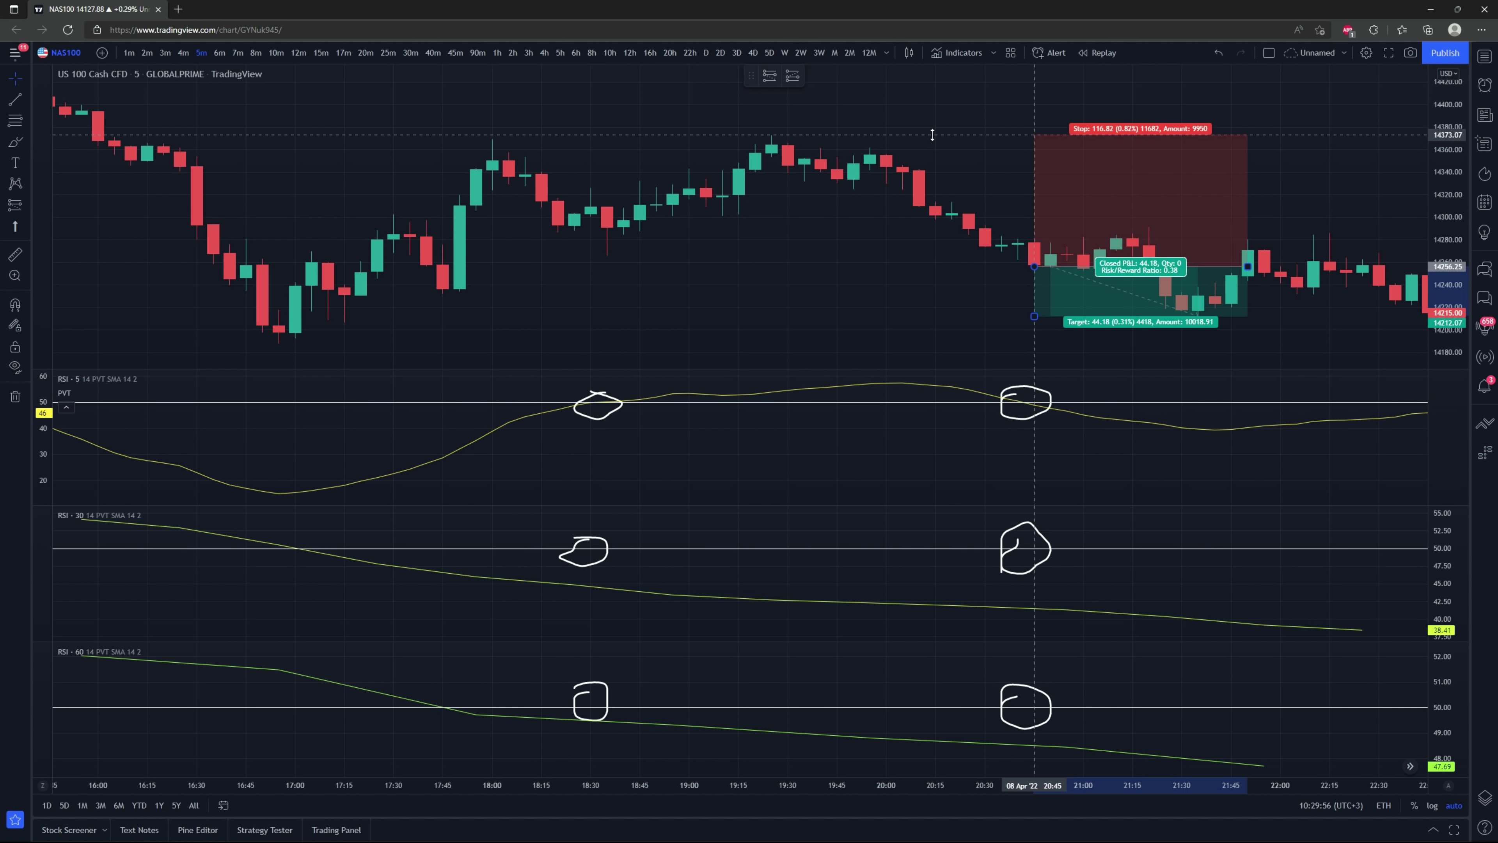
left_click(887, 289)
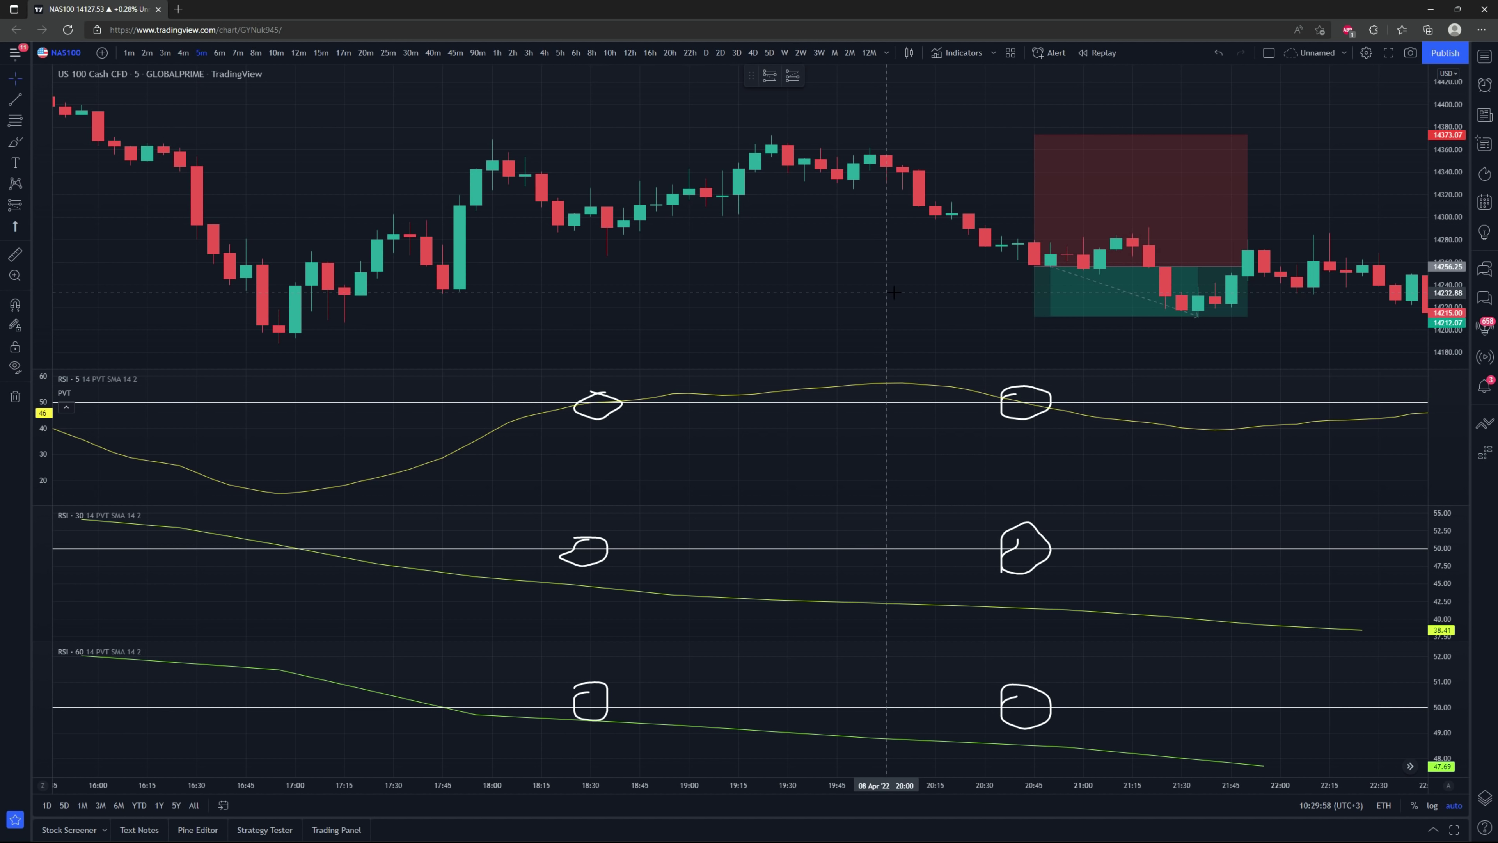
Step: Extend the short position's target further down, then pan the chart on to 11 Apr
scroll(893, 292, "down", 3)
left_click_drag(1063, 301, 731, 266)
scroll(383, 308, "down", 2)
scroll(1264, 234, "down", 2)
left_click_drag(1264, 234, 767, 224)
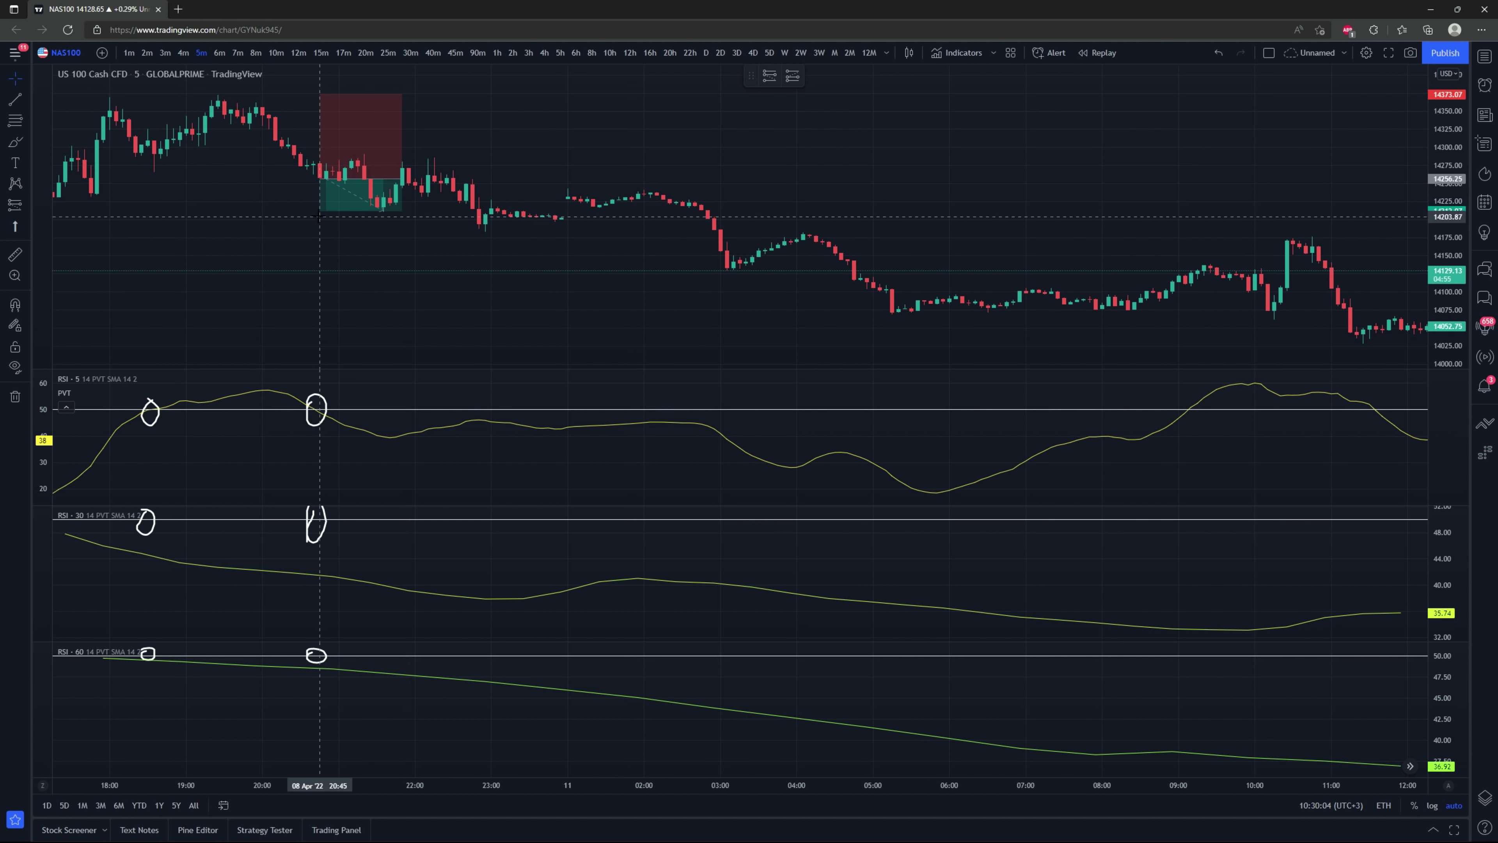
left_click_drag(318, 216, 317, 348)
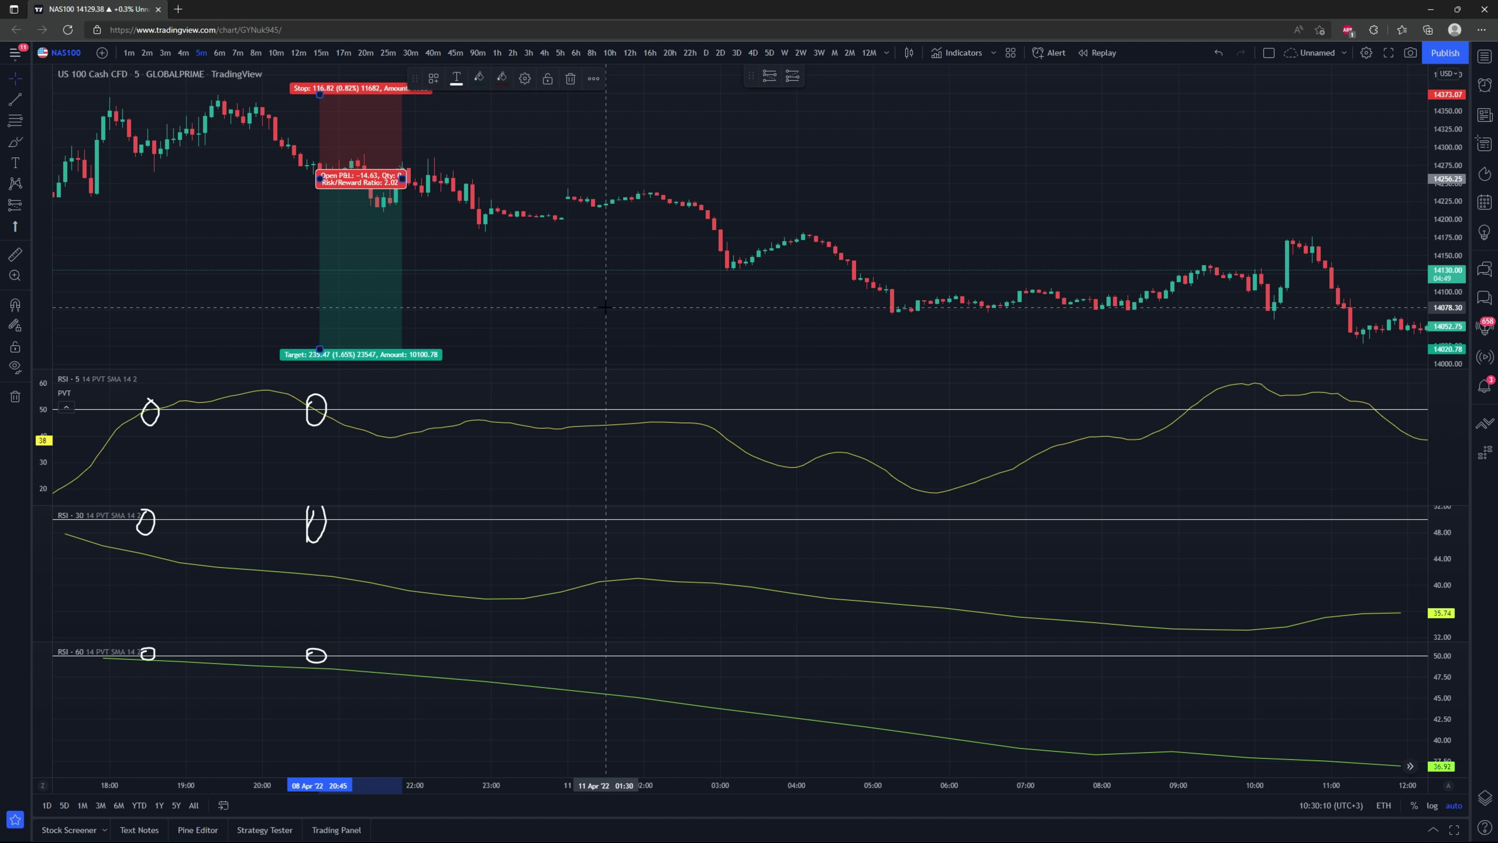
scroll(1066, 217, "down", 5)
left_click_drag(1066, 217, 755, 199)
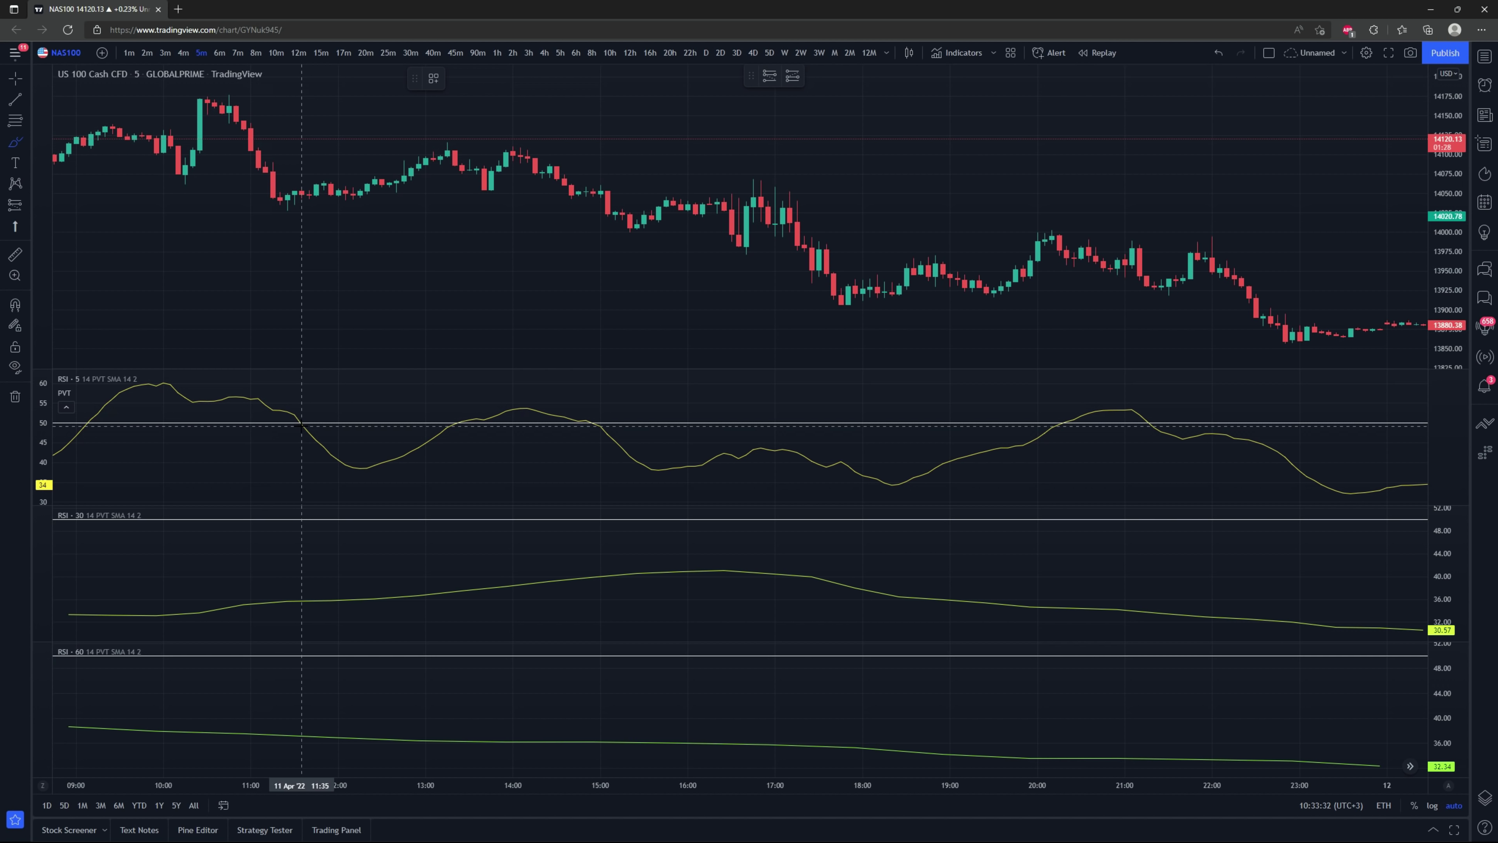
Step: Brush circles around the RSI 5 crossings of the 50 line near 11:35, 15:00 and 21:05
left_click_drag(298, 416, 297, 417)
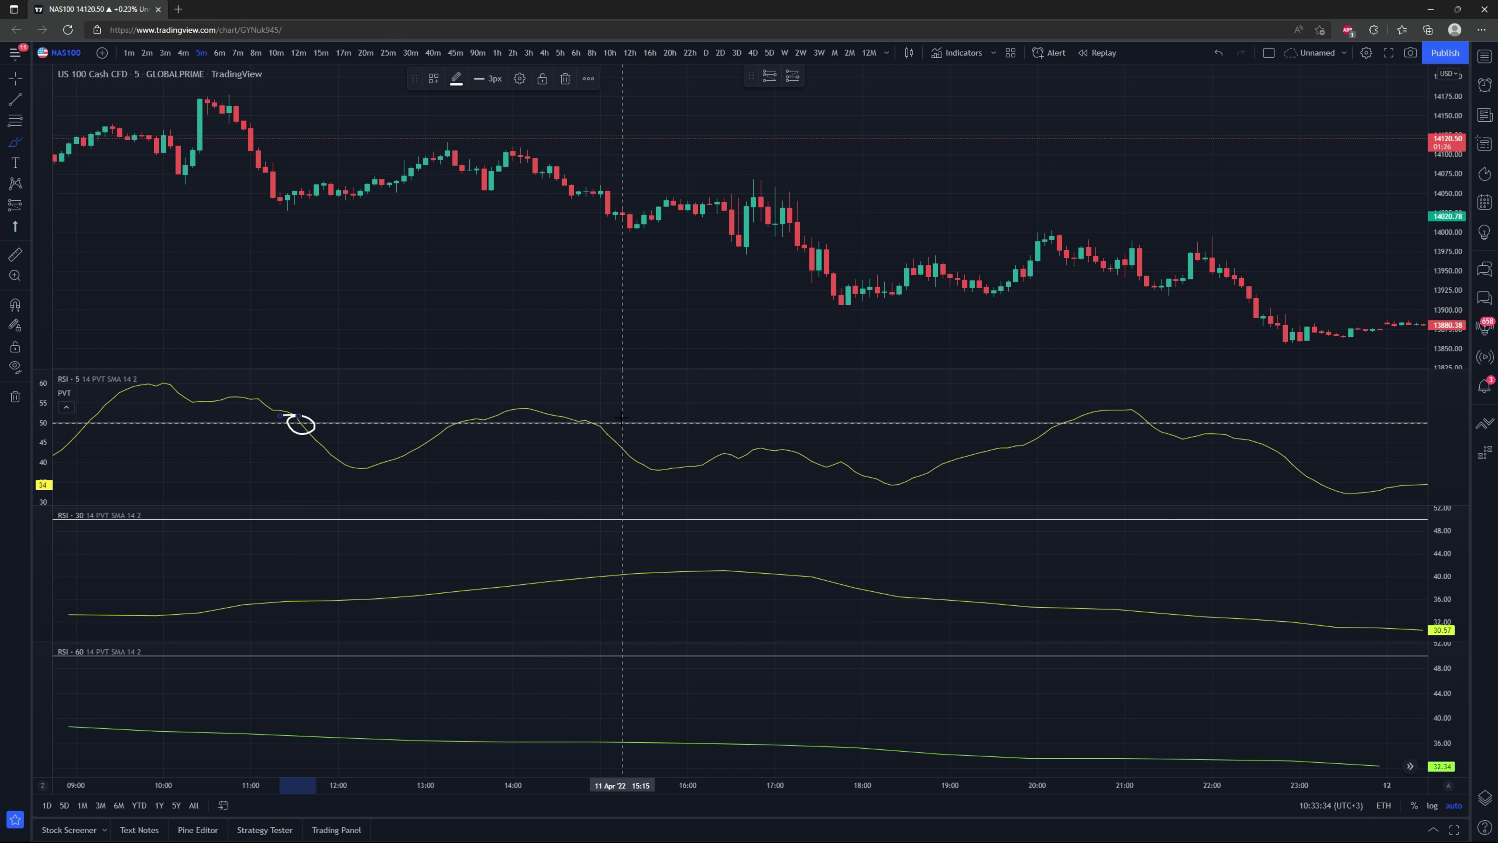
left_click_drag(600, 412, 593, 413)
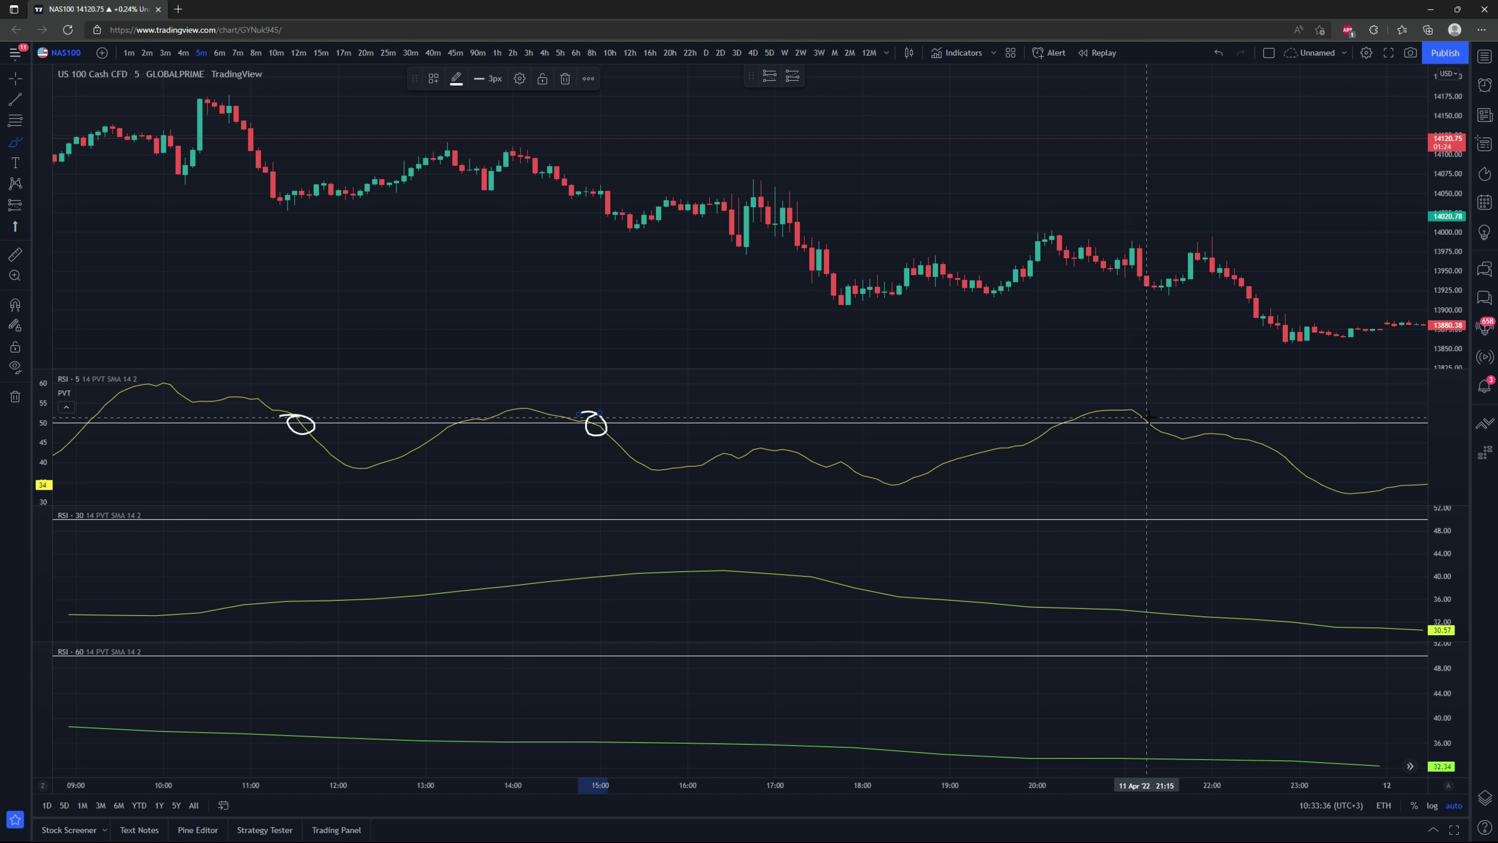
mouse_move(1151, 417)
left_mouse_down()
mouse_move(1131, 424)
mouse_move(1144, 415)
left_mouse_up()
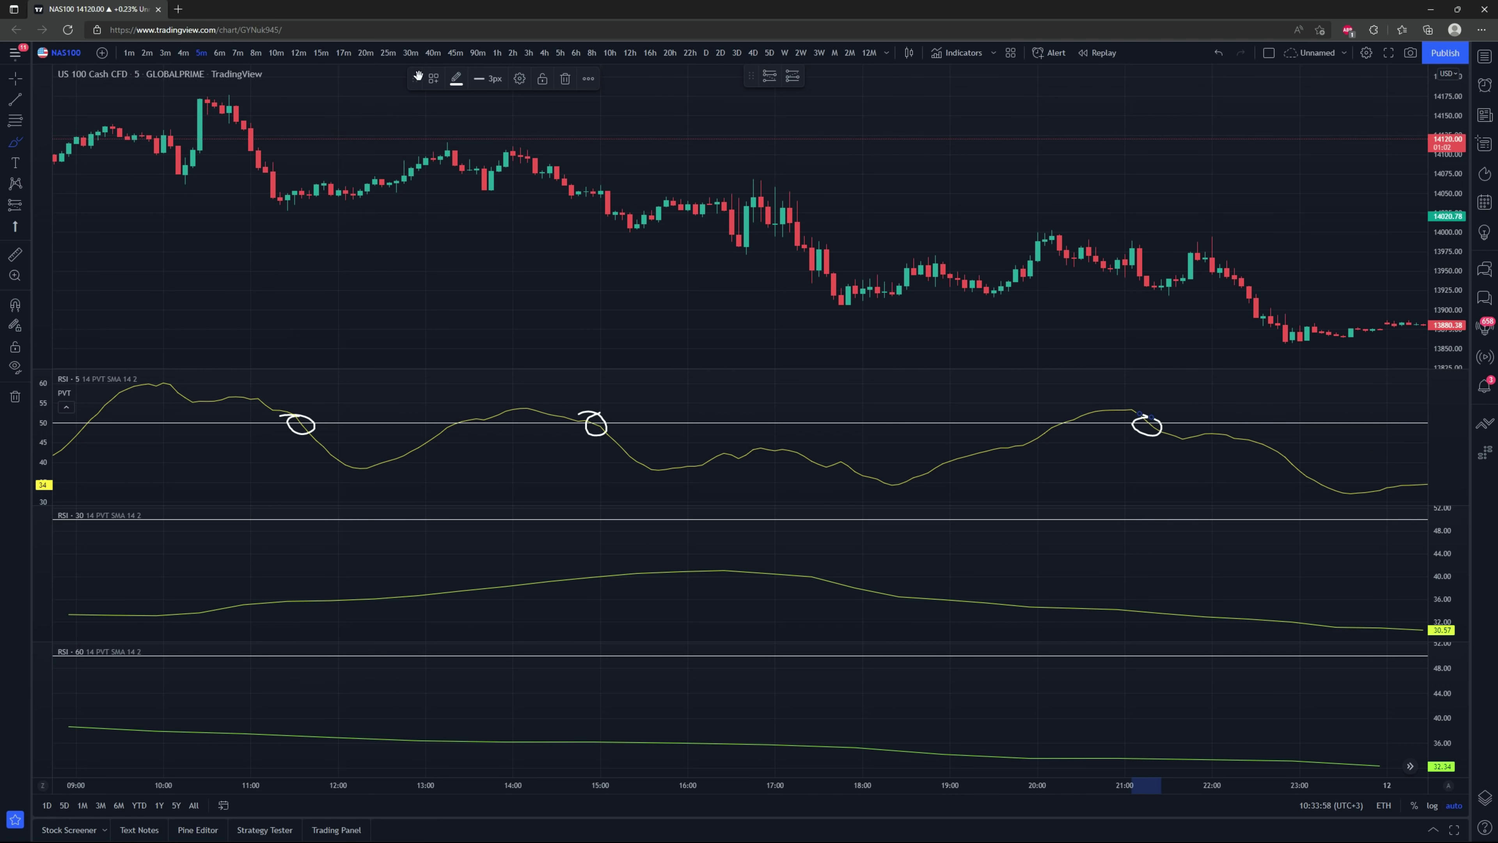
Step: Place a position at the 11:35 crossing with the stop above entry and the target lowered
left_click(768, 77)
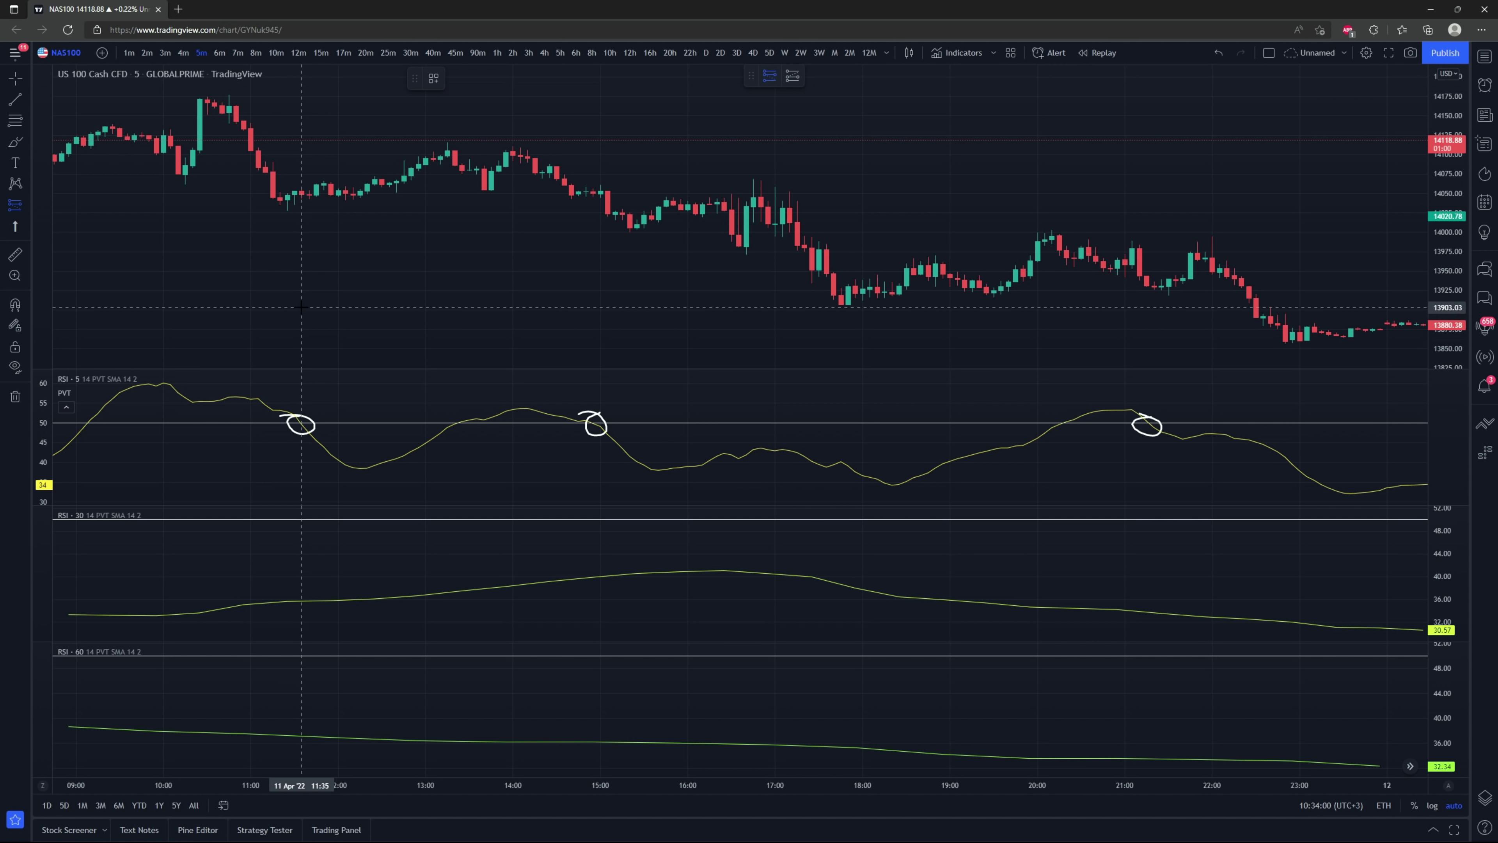
left_click(302, 196)
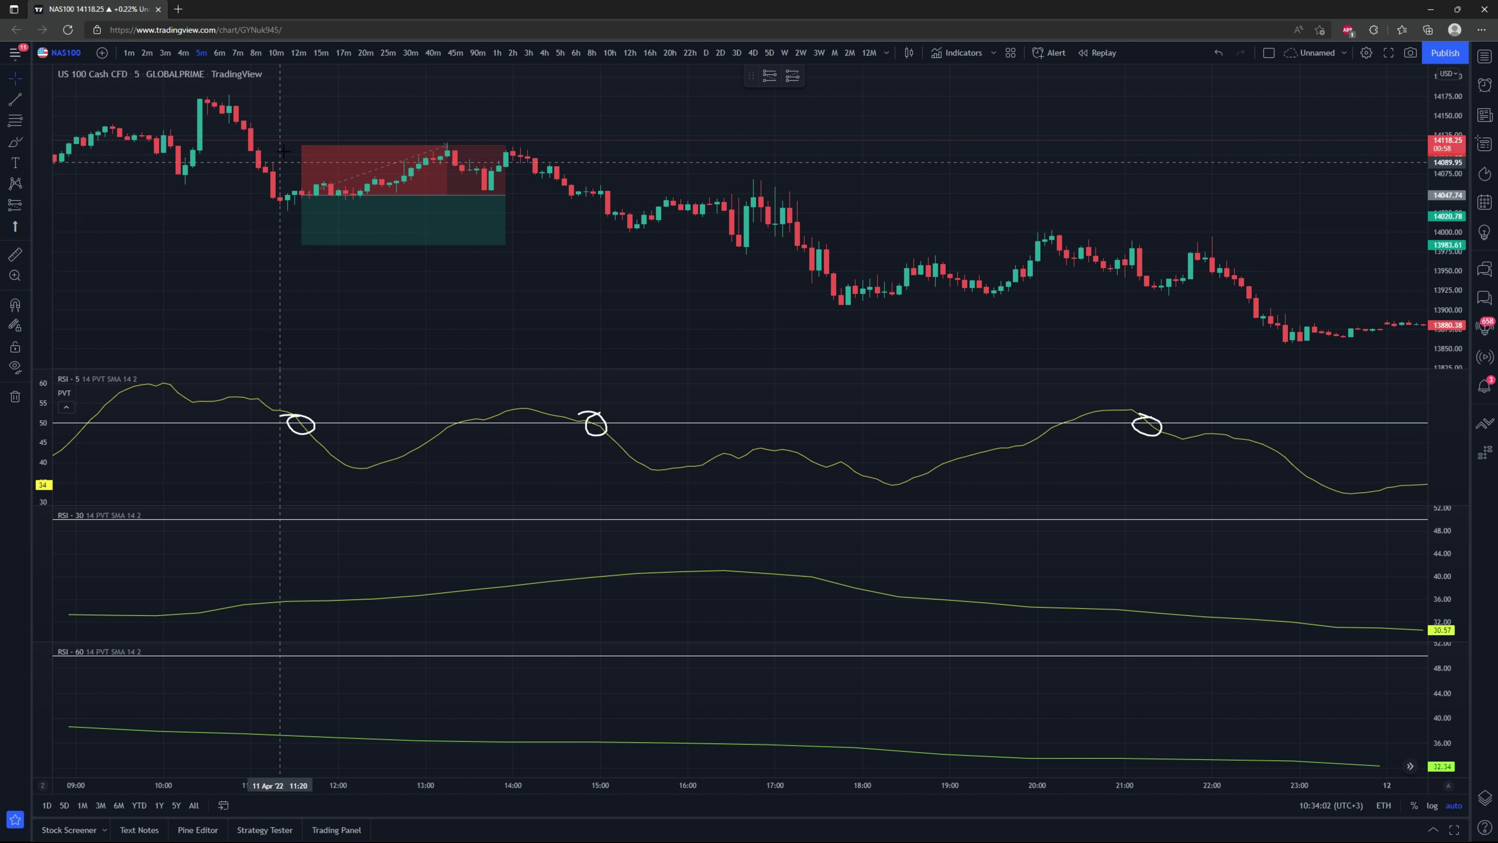
left_click_drag(301, 145, 302, 94)
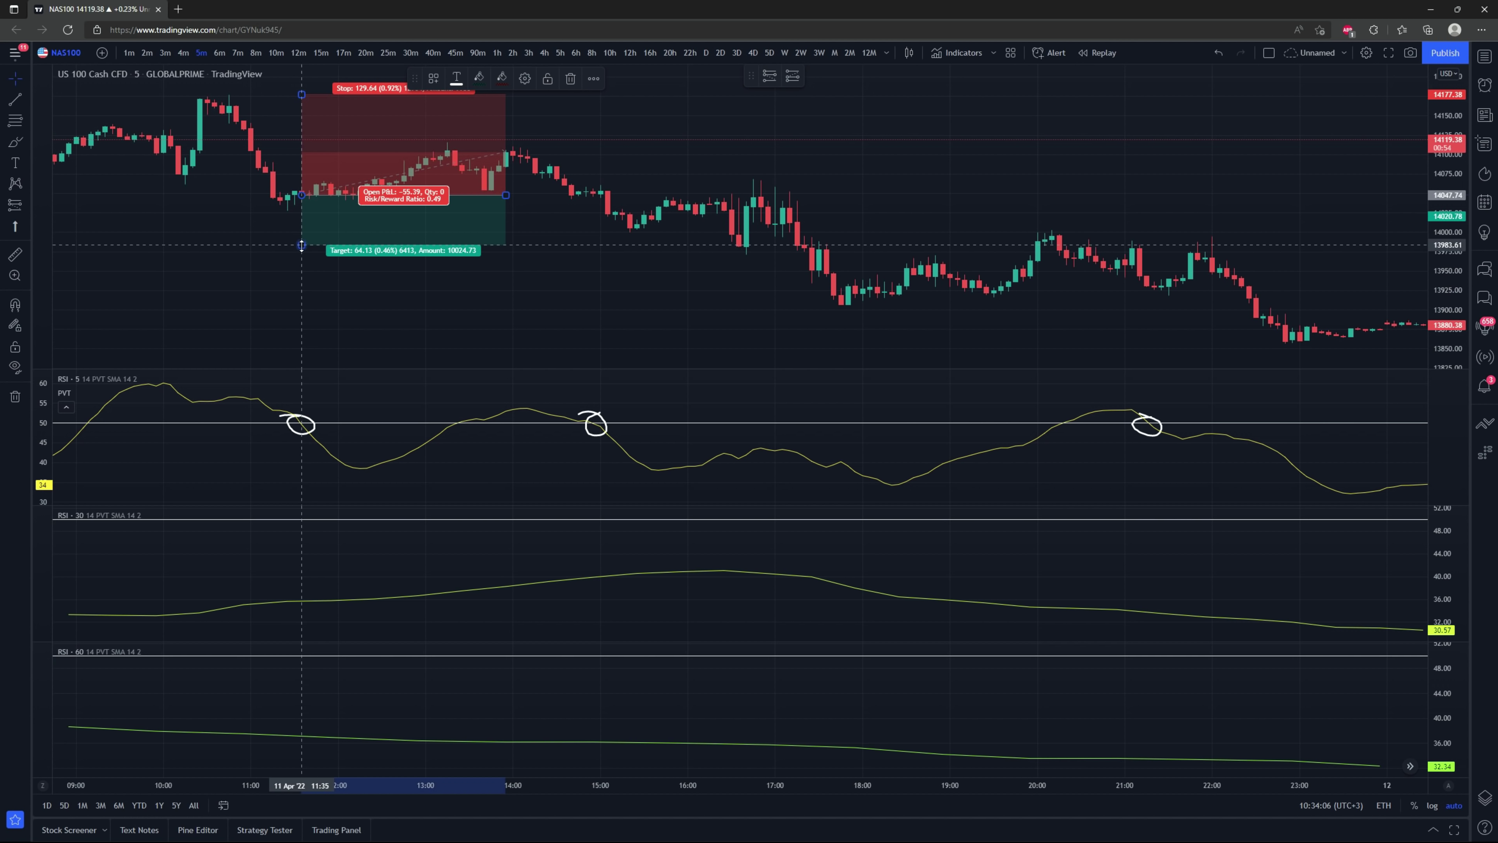
left_click_drag(301, 245, 302, 367)
Step: Set the target to a 2:1 reward-to-risk and pan the chart forward to 14 Apr
left_click_drag(384, 250, 177, 251)
scroll(744, 297, "down", 3)
left_click_drag(744, 297, 562, 297)
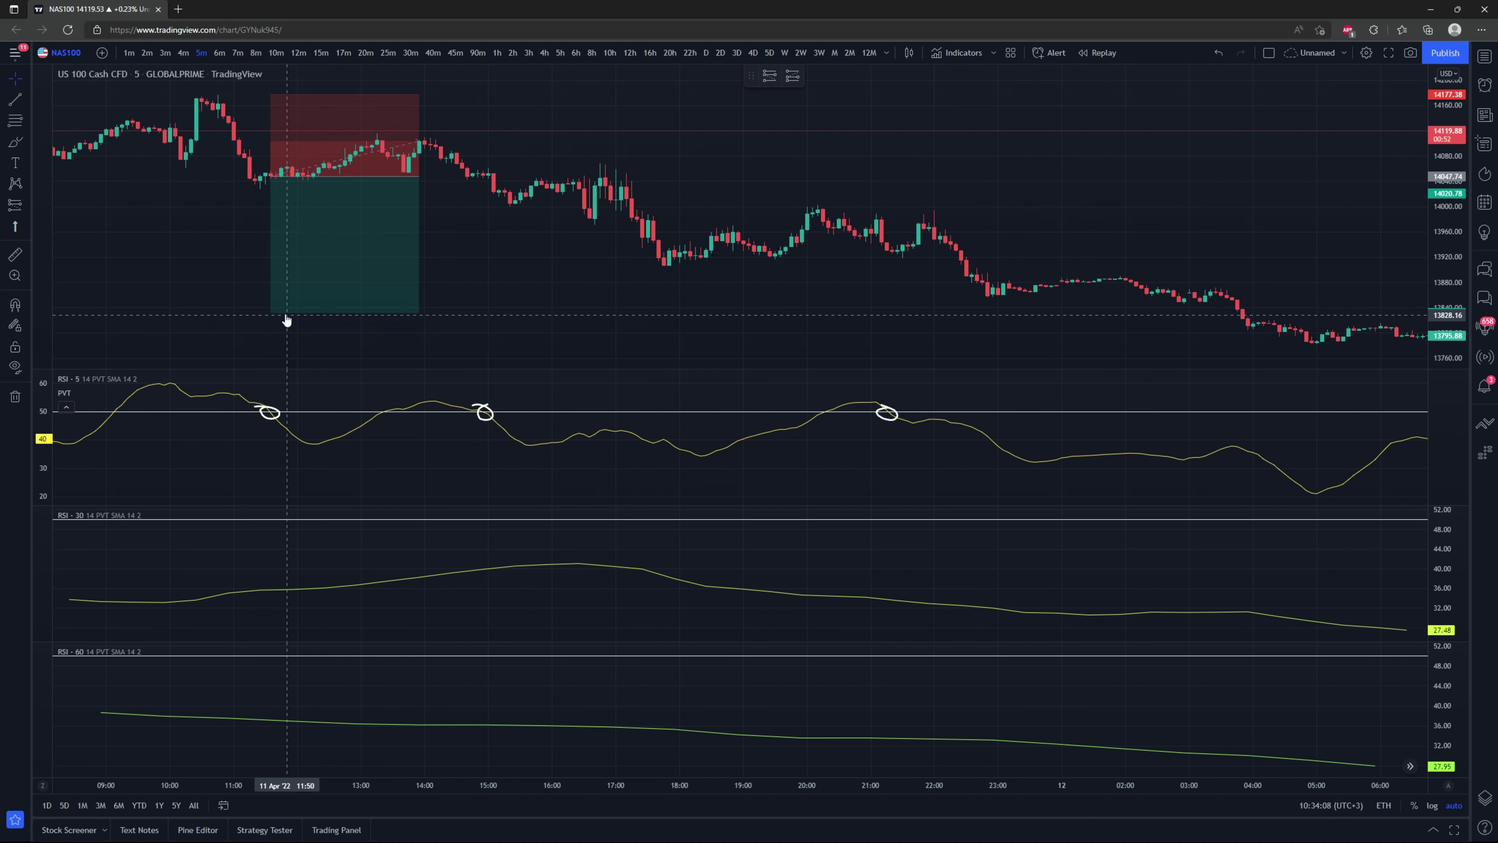
left_click_drag(285, 318, 281, 341)
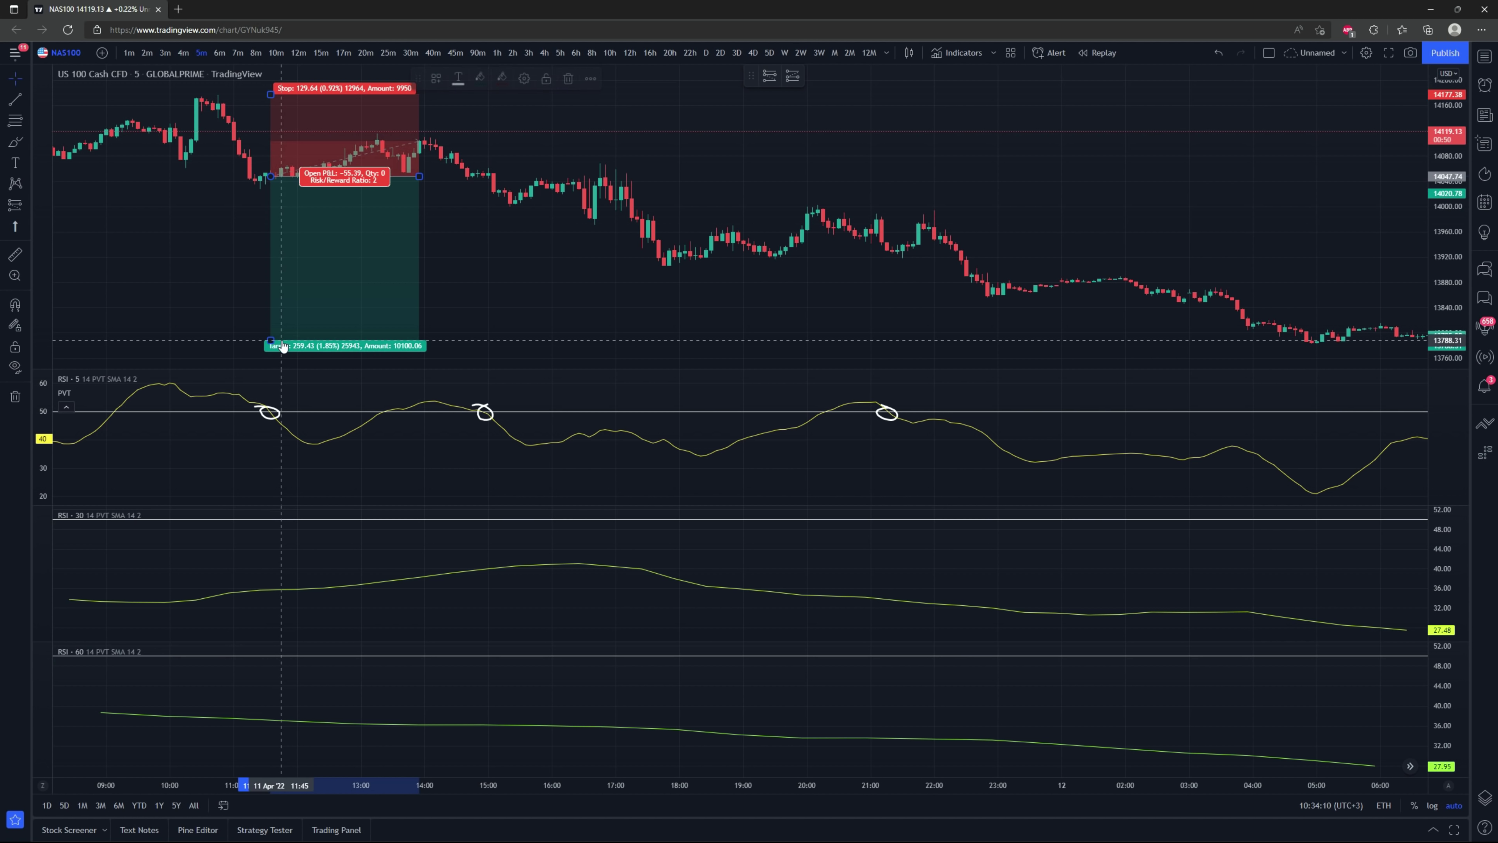
left_click(682, 271)
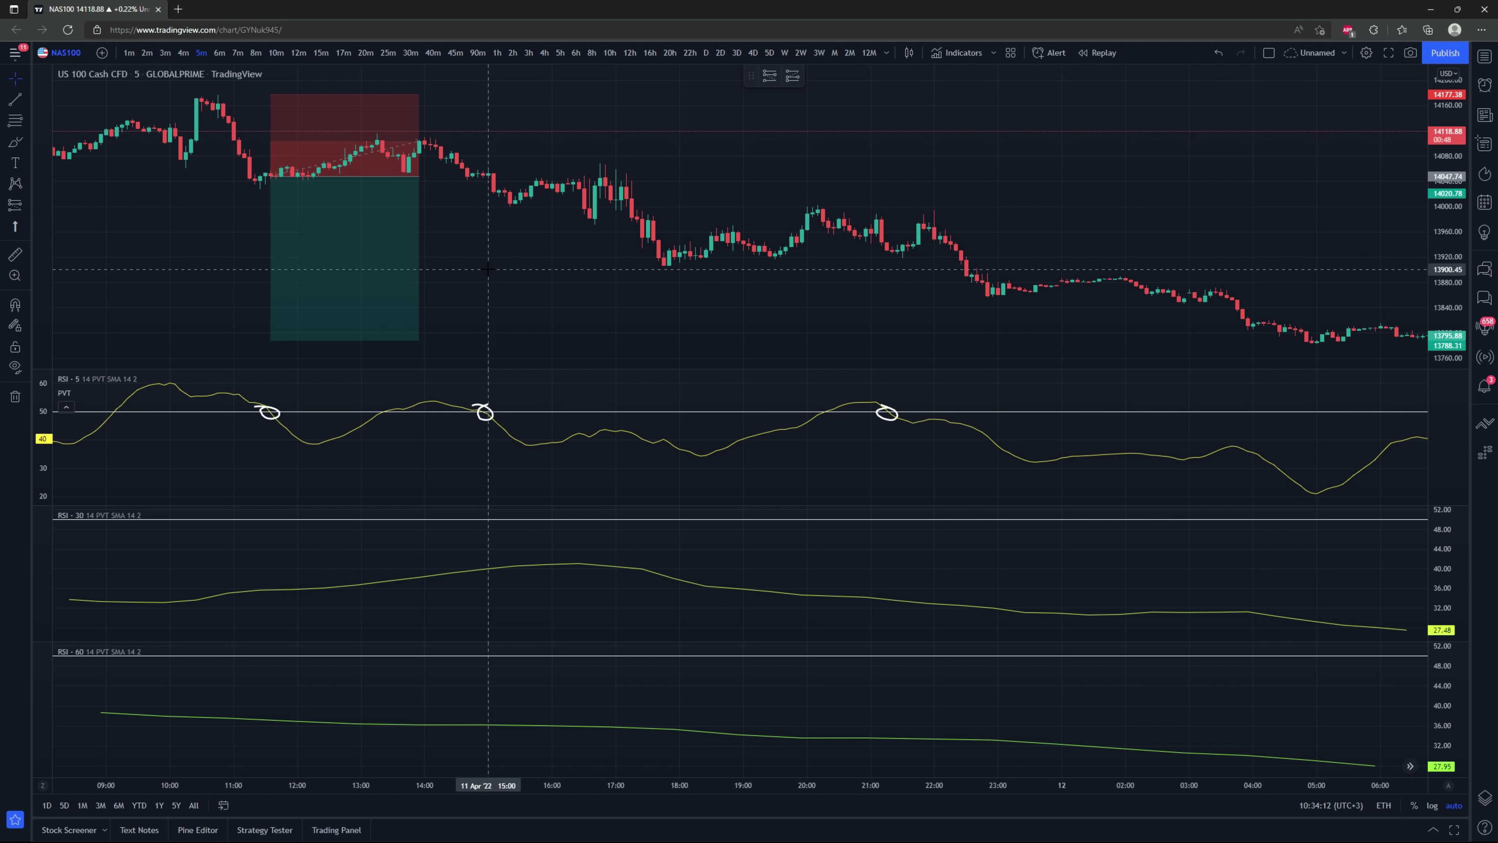
scroll(823, 318, "down", 3)
left_click_drag(823, 319, 549, 321)
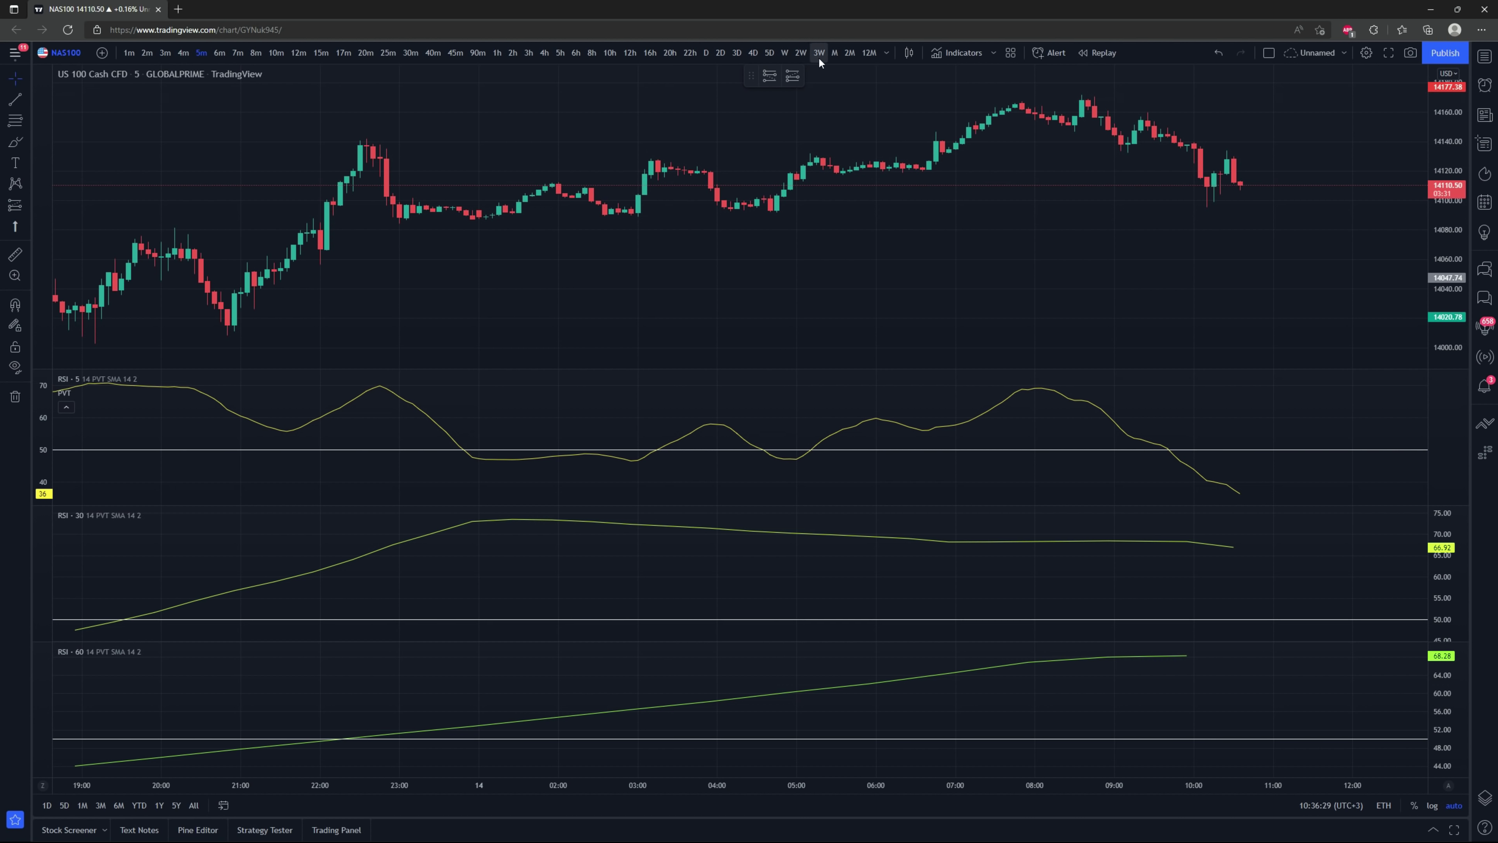
Step: Place a long position at the 14 Apr 03:15 bar with stop below entry and about 2:1 target
left_click(798, 74)
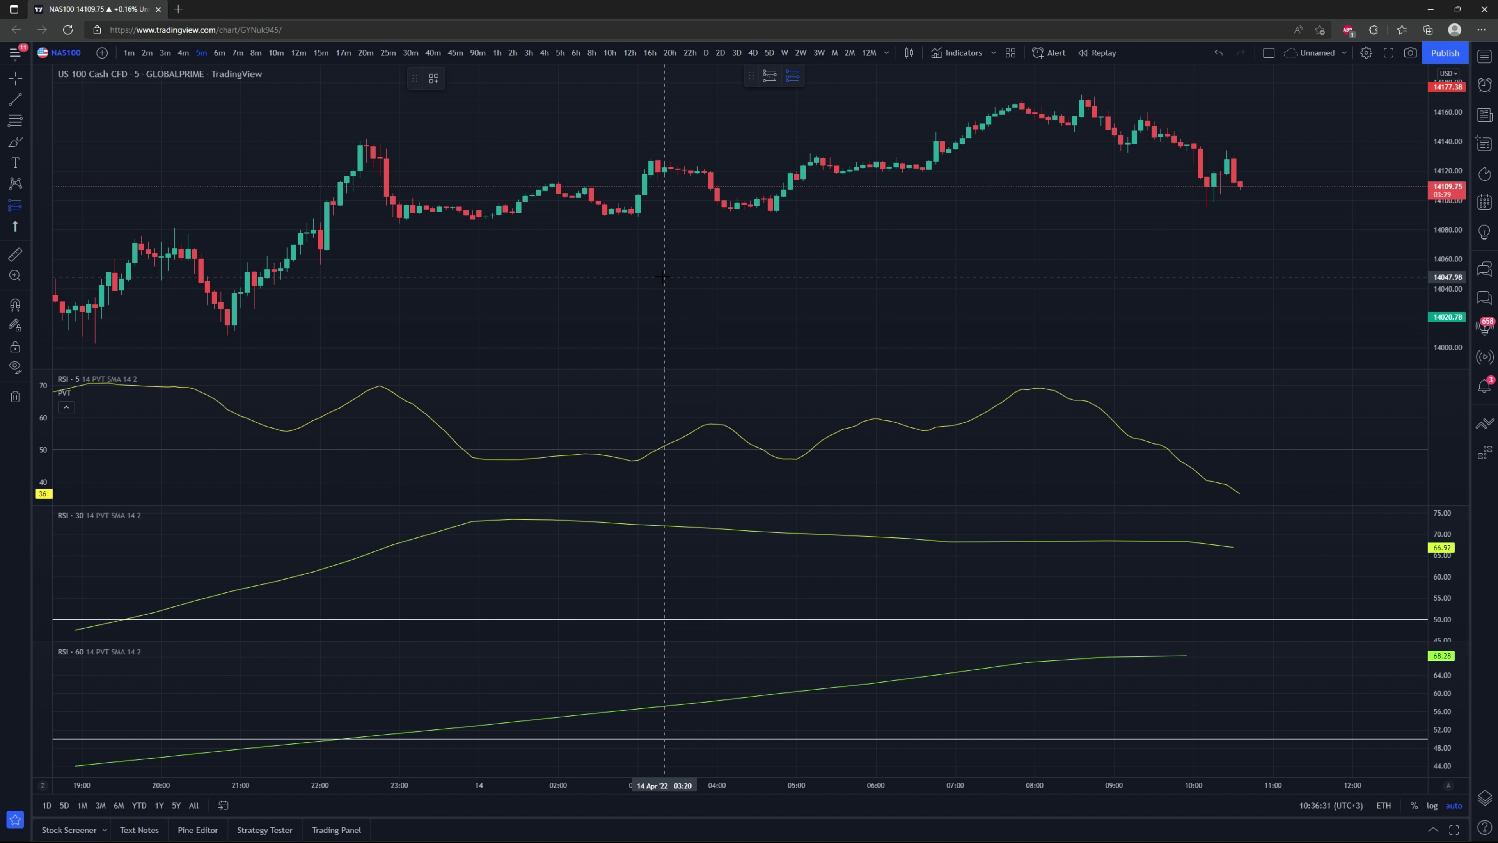
left_click(658, 172)
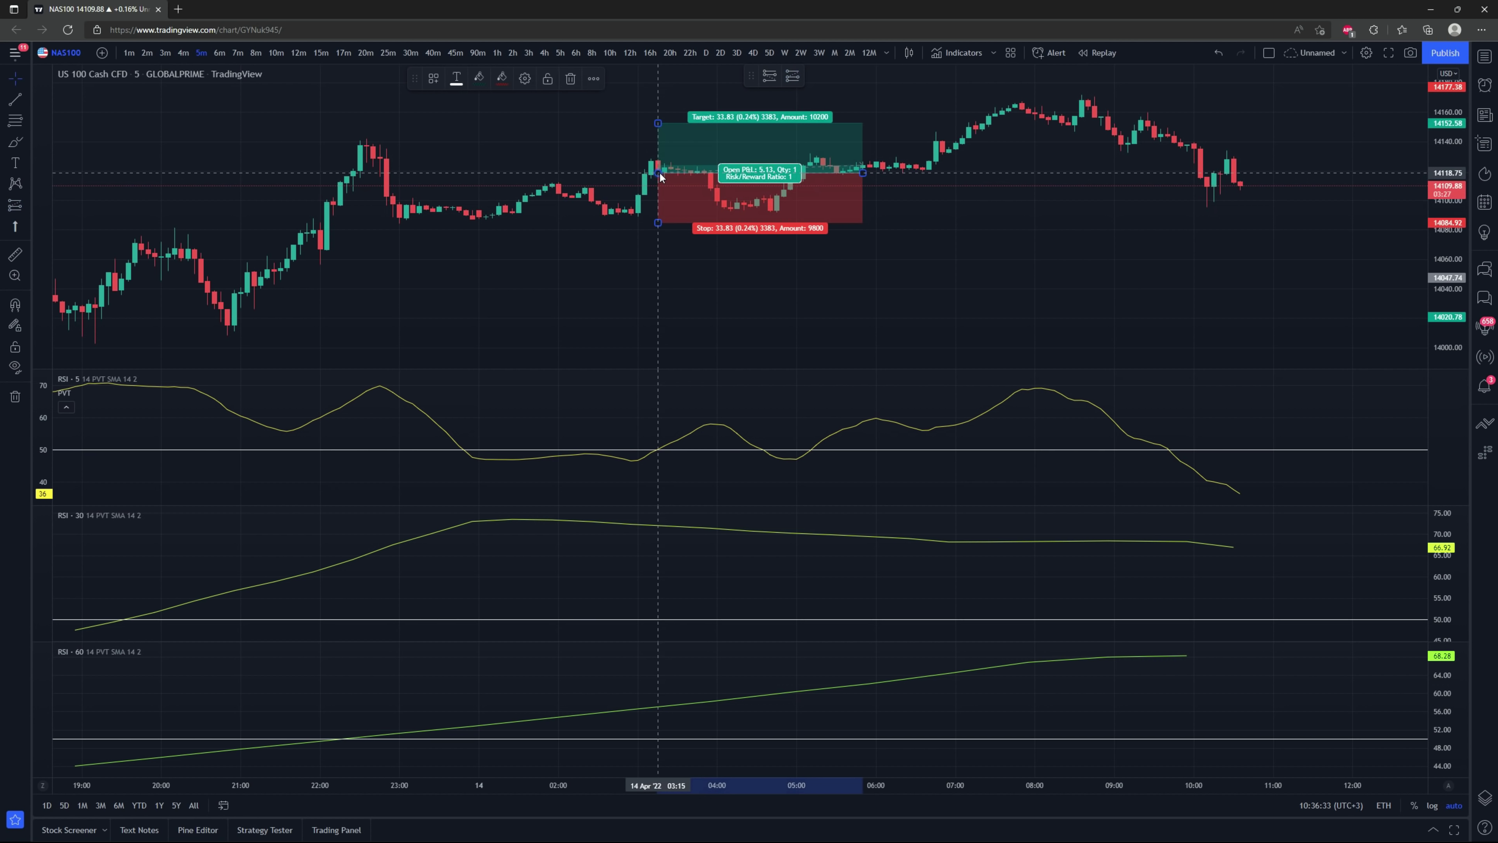
left_click_drag(654, 218, 633, 219)
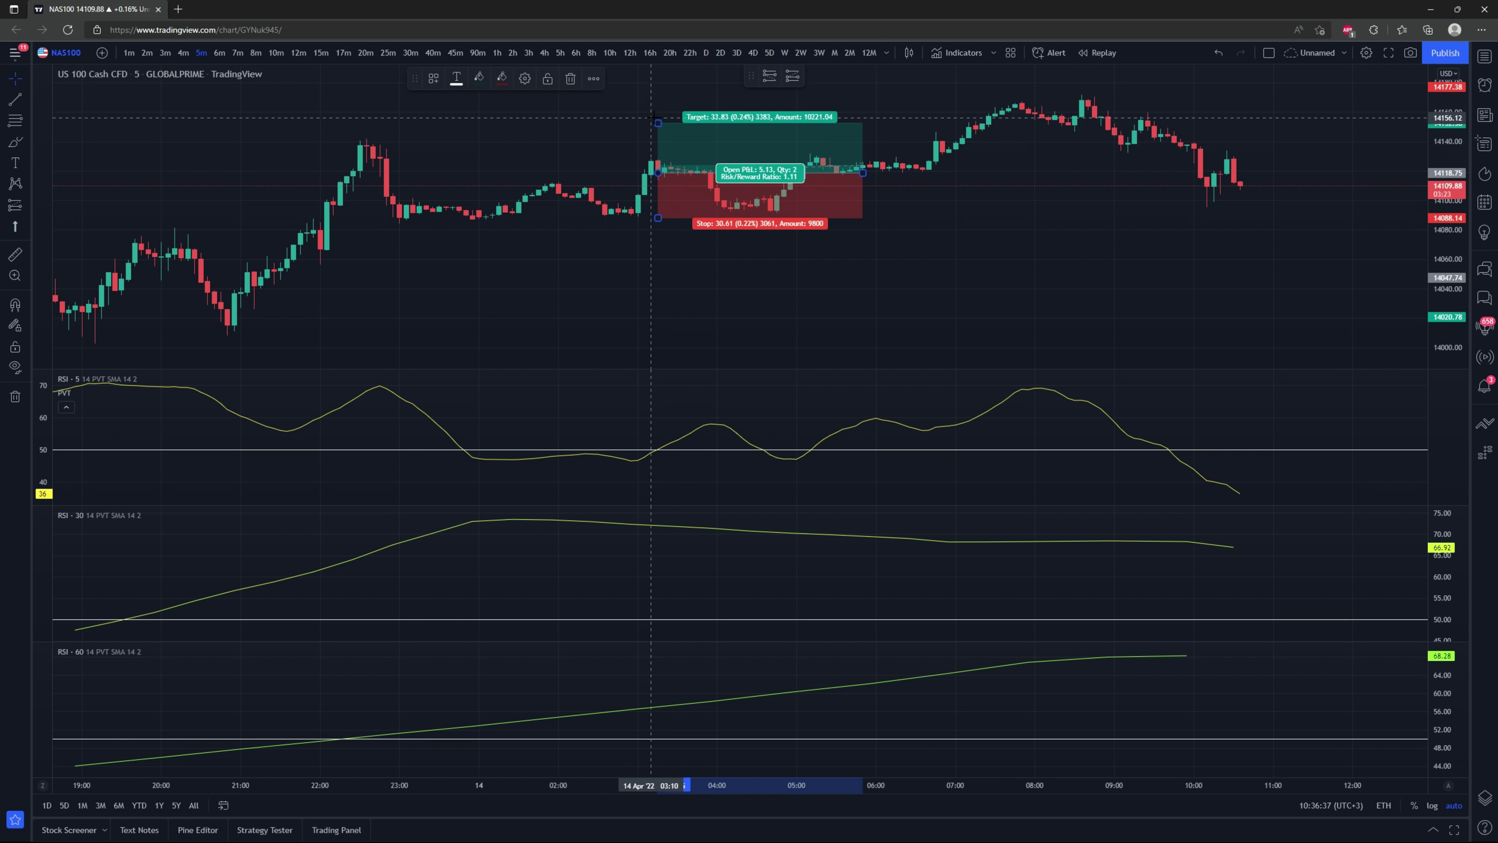
left_click_drag(657, 122, 631, 82)
left_click(973, 278)
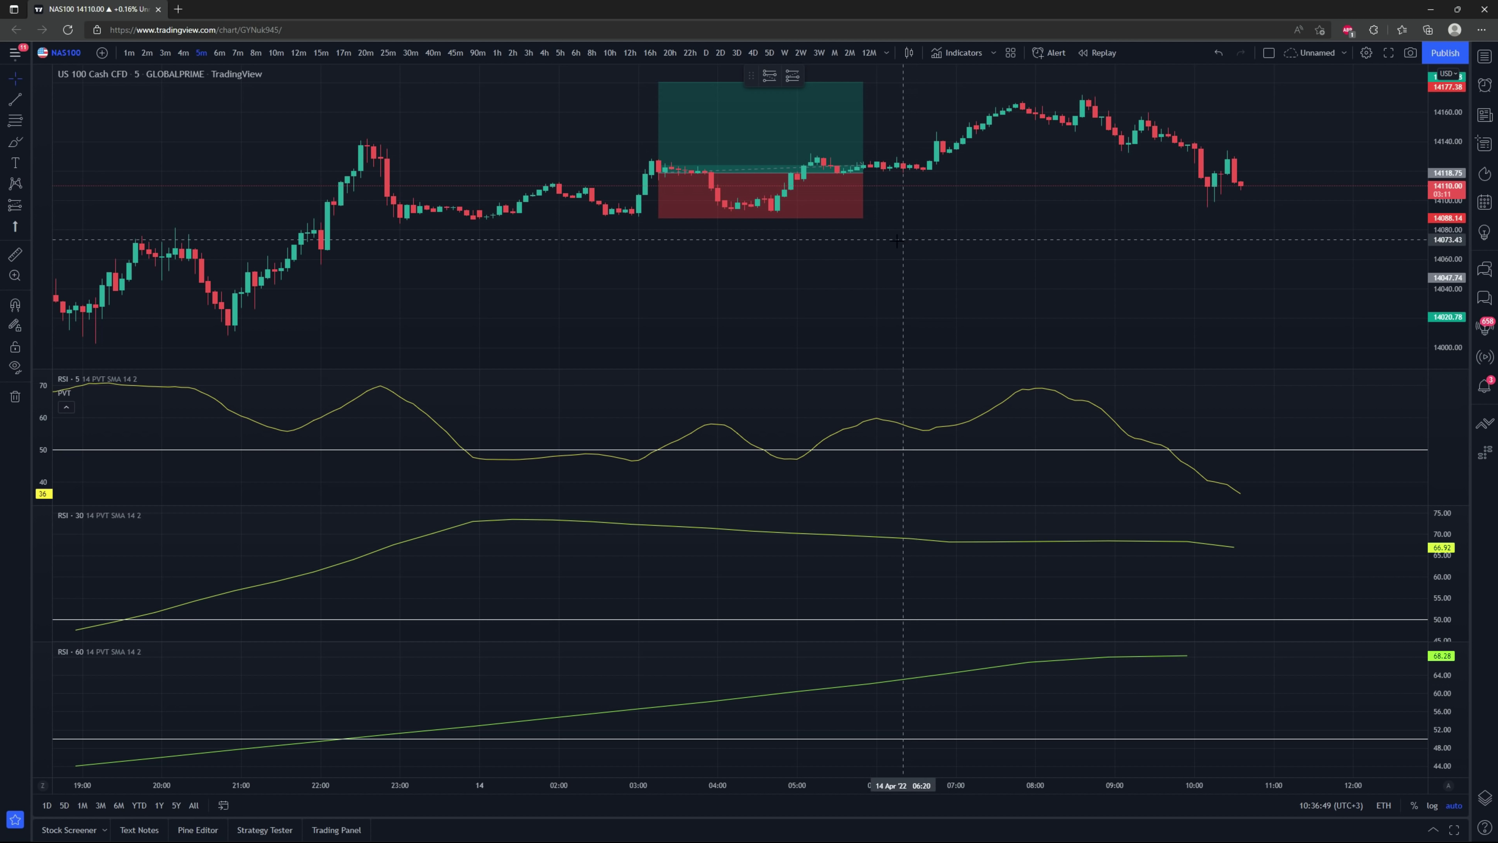
Step: Scroll the chart back to 16 Mar '22, around midnight to 10:30
mouse_move(687, 208)
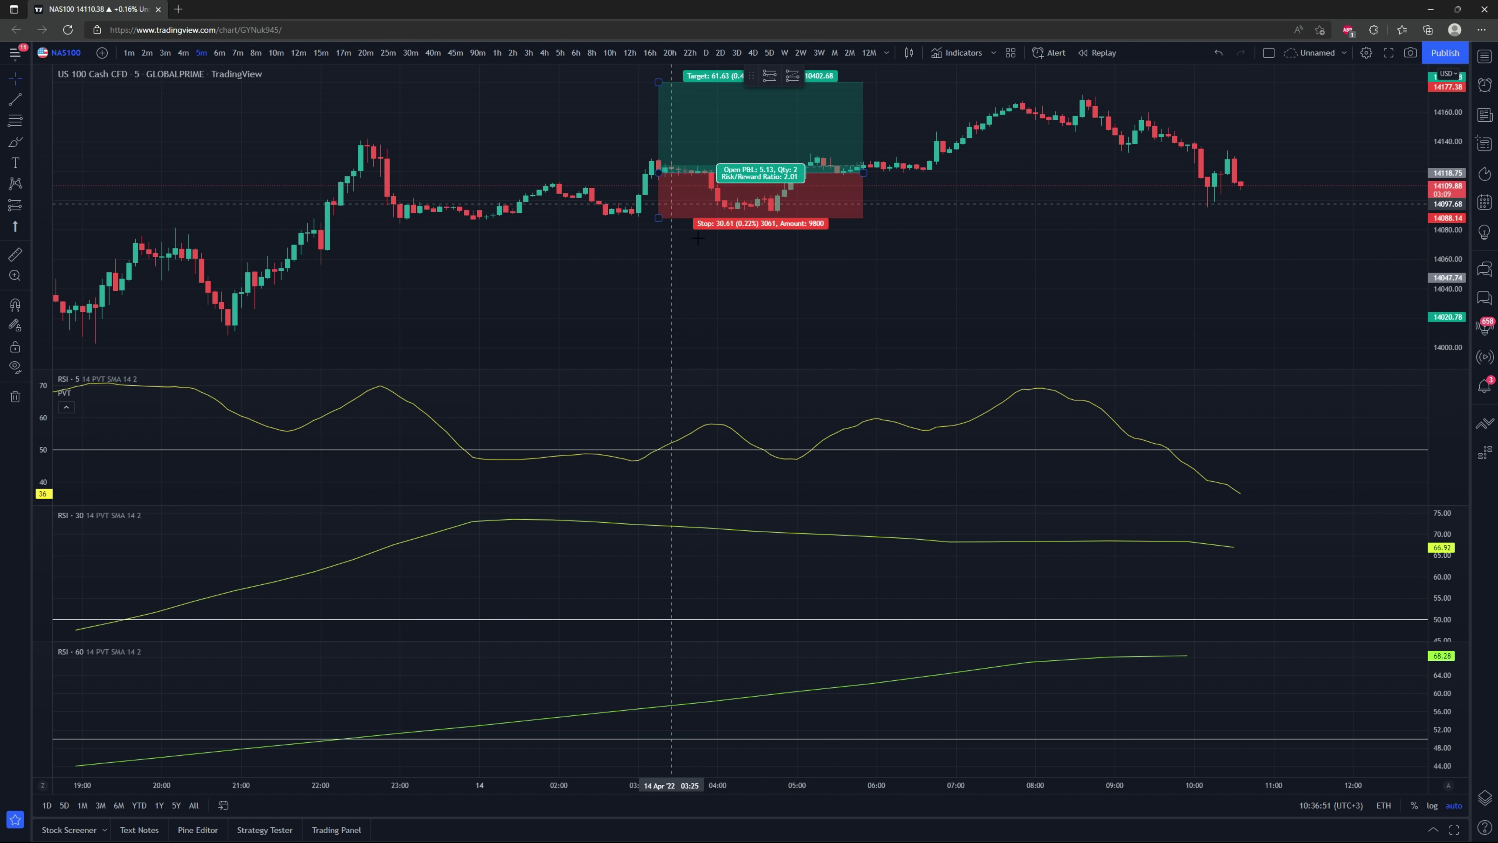
scroll(887, 267, "down", 4)
scroll(888, 267, "left", 5)
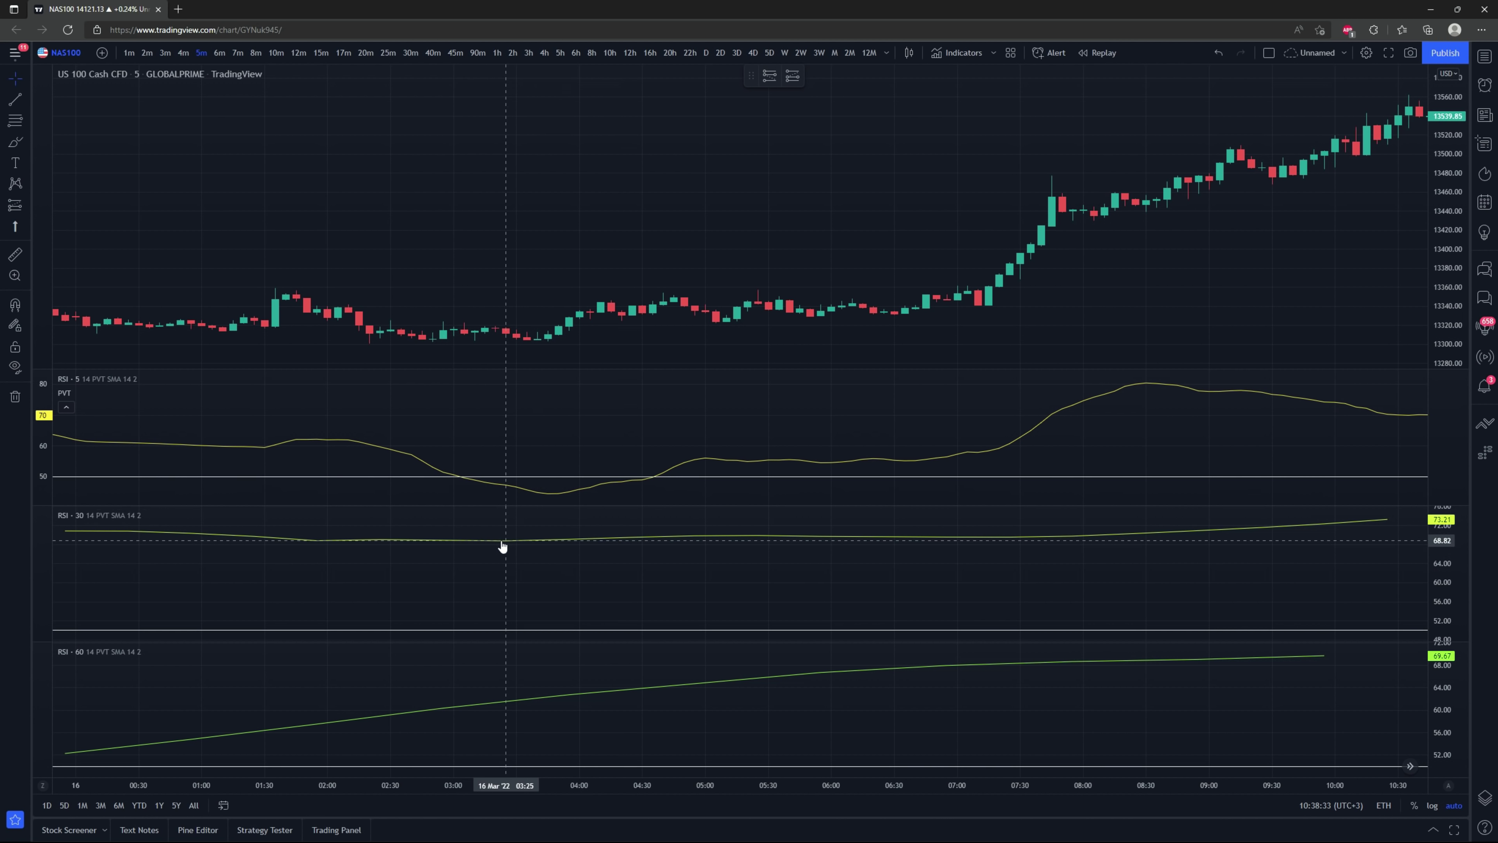
Step: Place a long position at the 16 Mar 04:40 bar with stop below entry and target at 13449.39
scroll(590, 558, "down", 3)
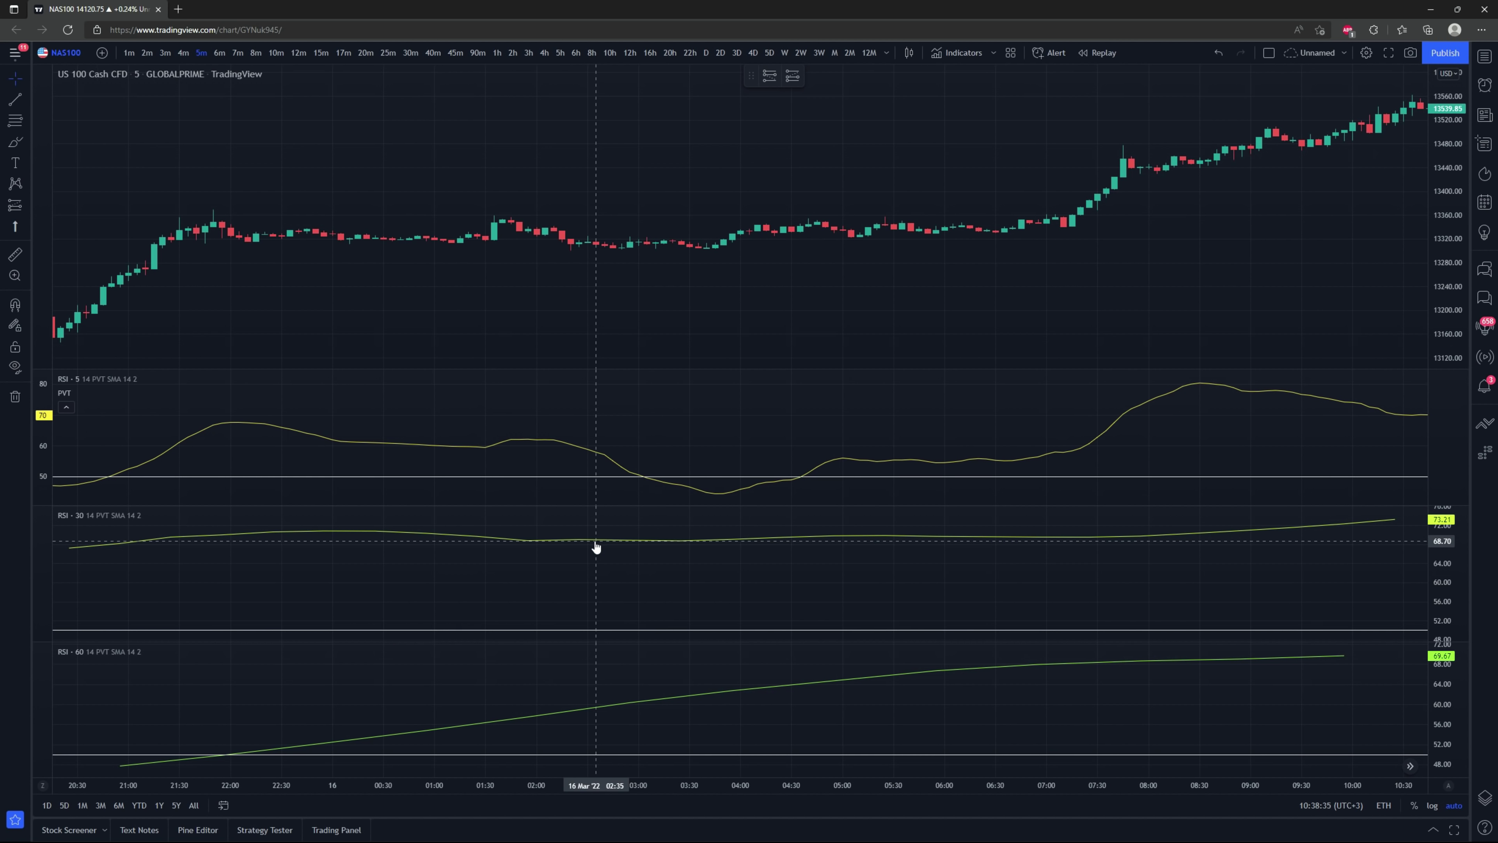
scroll(657, 549, "up", 2)
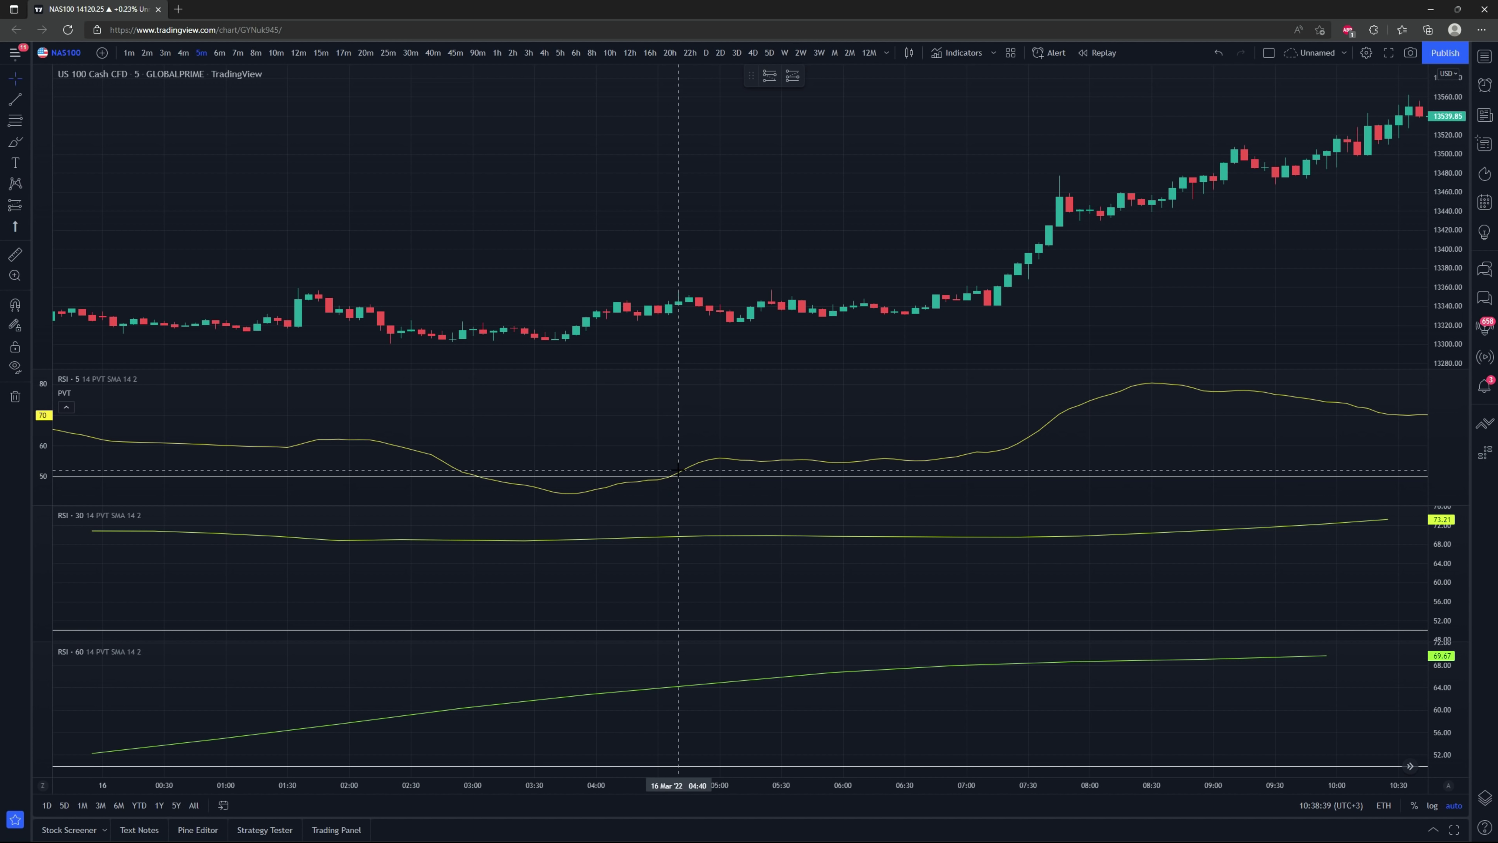
left_click(793, 74)
left_click(678, 301)
left_click_drag(678, 351, 639, 344)
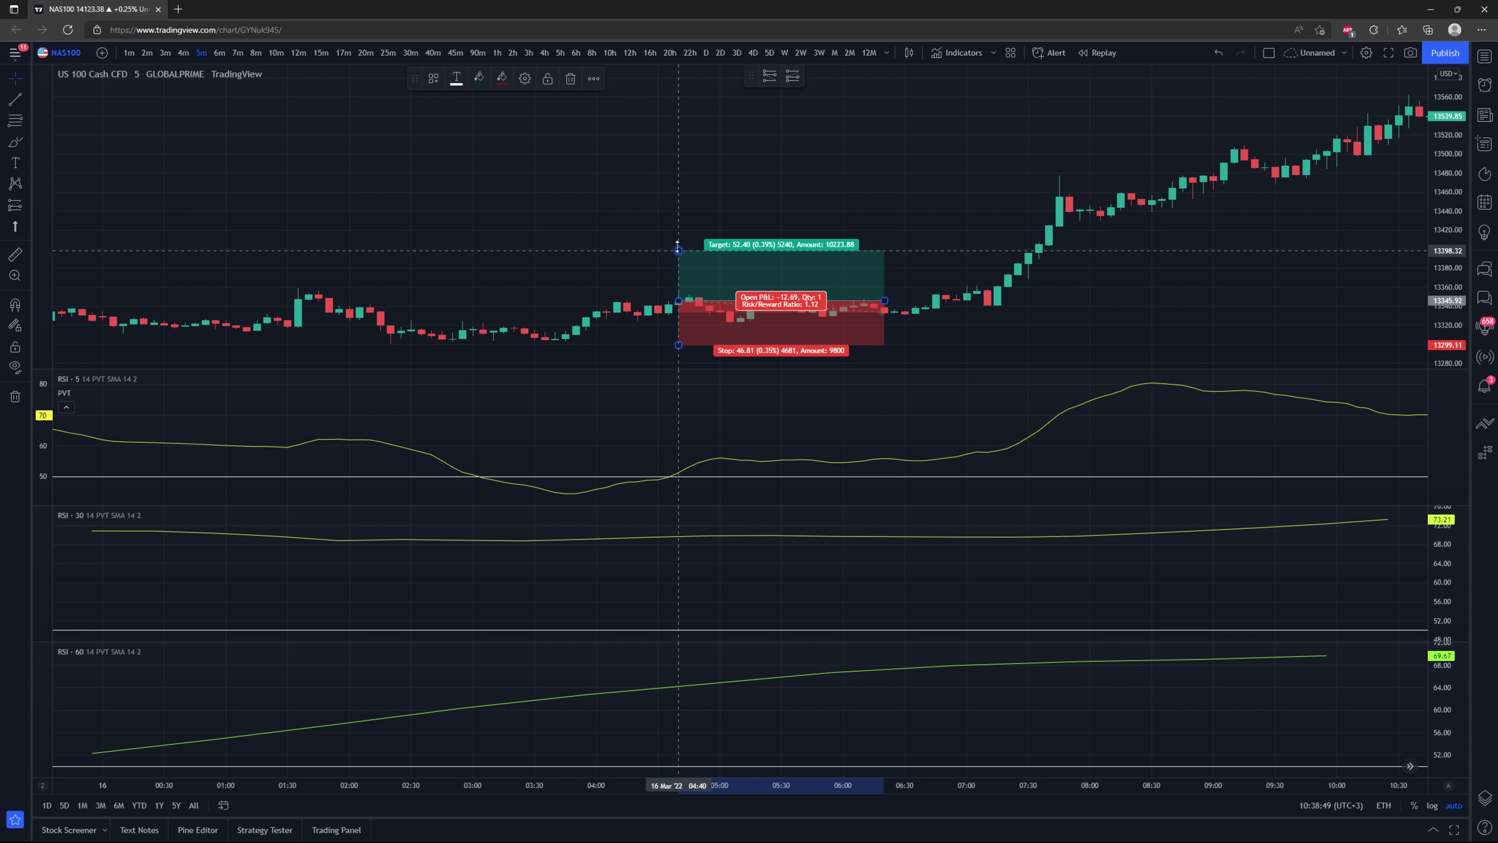
left_click_drag(677, 246, 678, 202)
left_click(602, 176)
Step: Pan the chart to show the price action around the new position
scroll(847, 182, "down", 1)
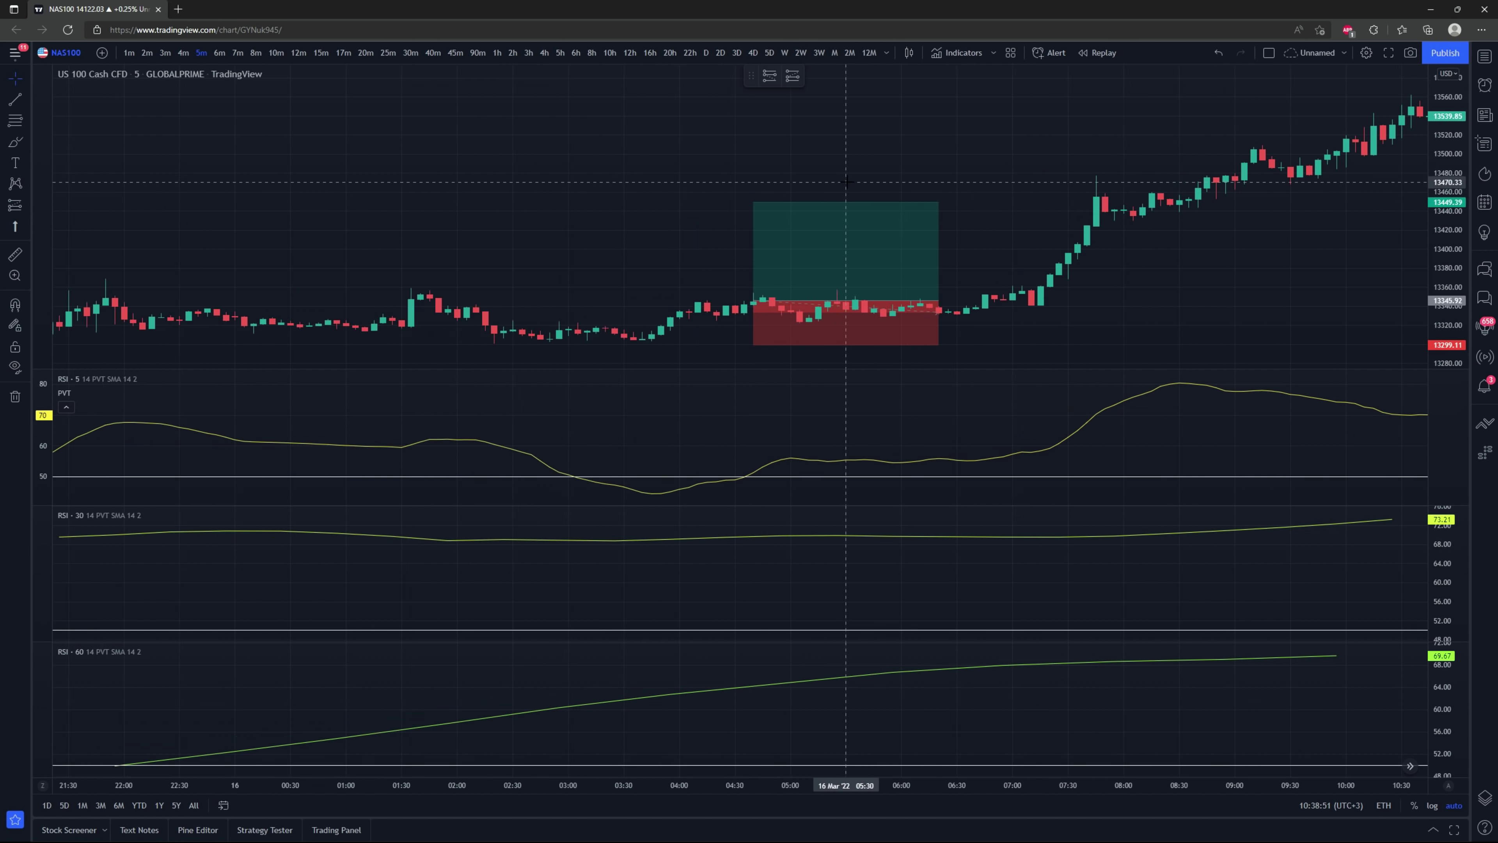
scroll(847, 181, "down", 2)
left_click_drag(938, 307, 710, 317)
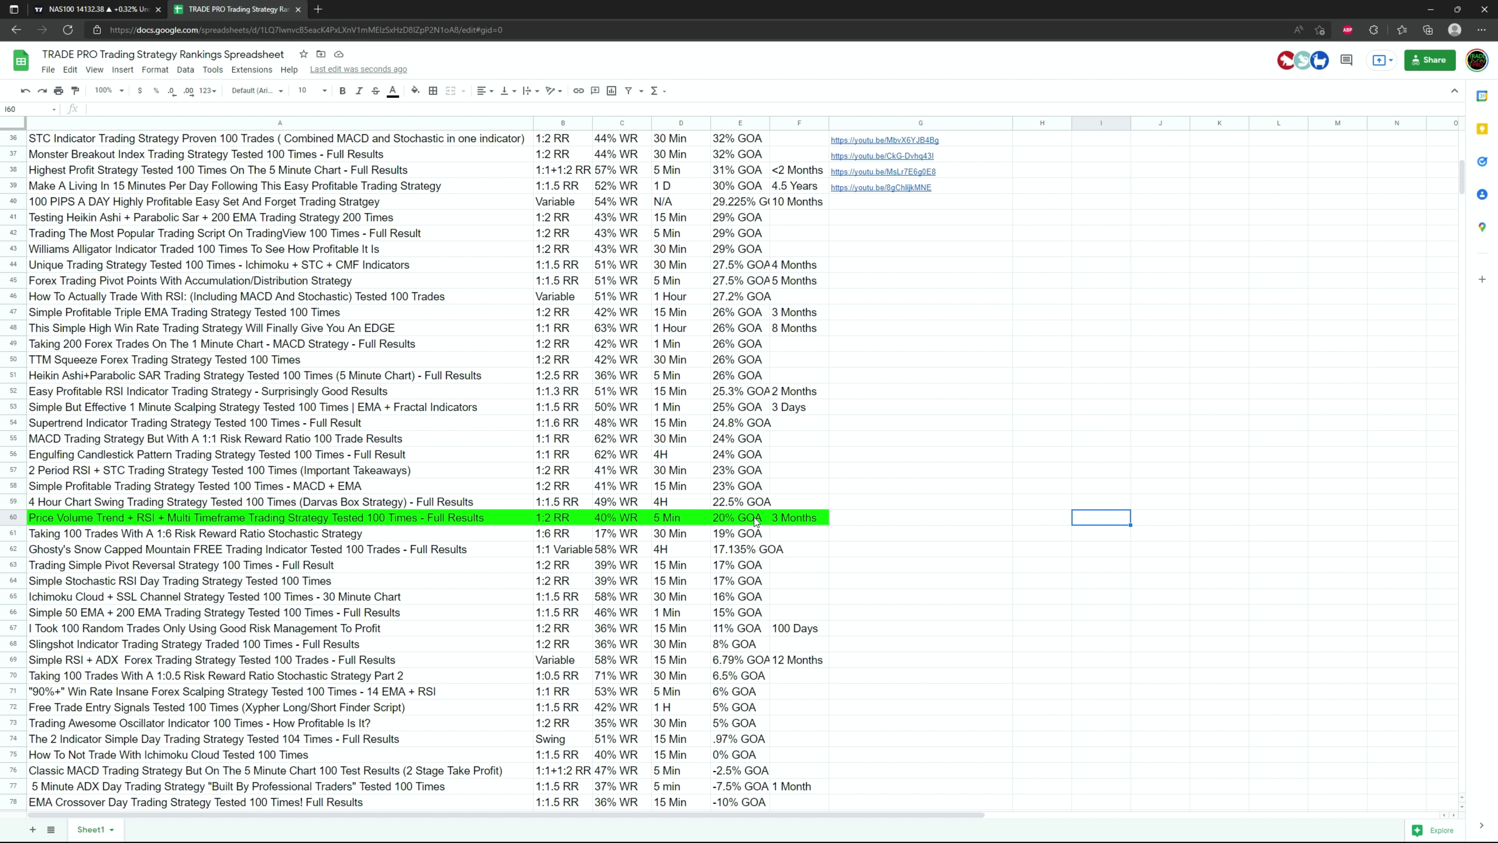
Step: Scroll the rankings and select cell G60 beside the highlighted Price Volume Trend + RSI row
scroll(887, 510, "down", 3)
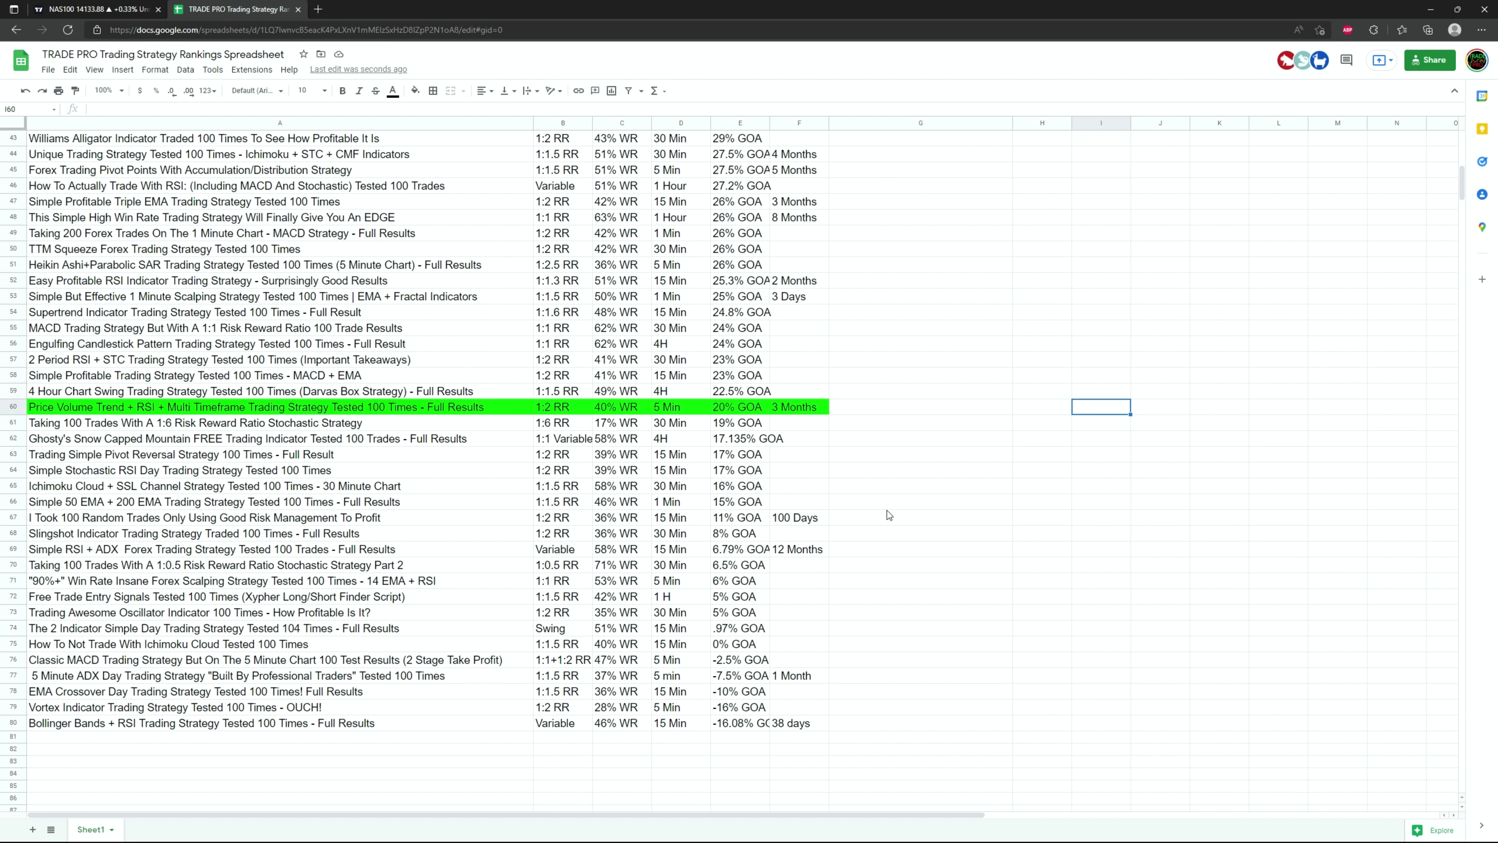
scroll(889, 515, "up", 15)
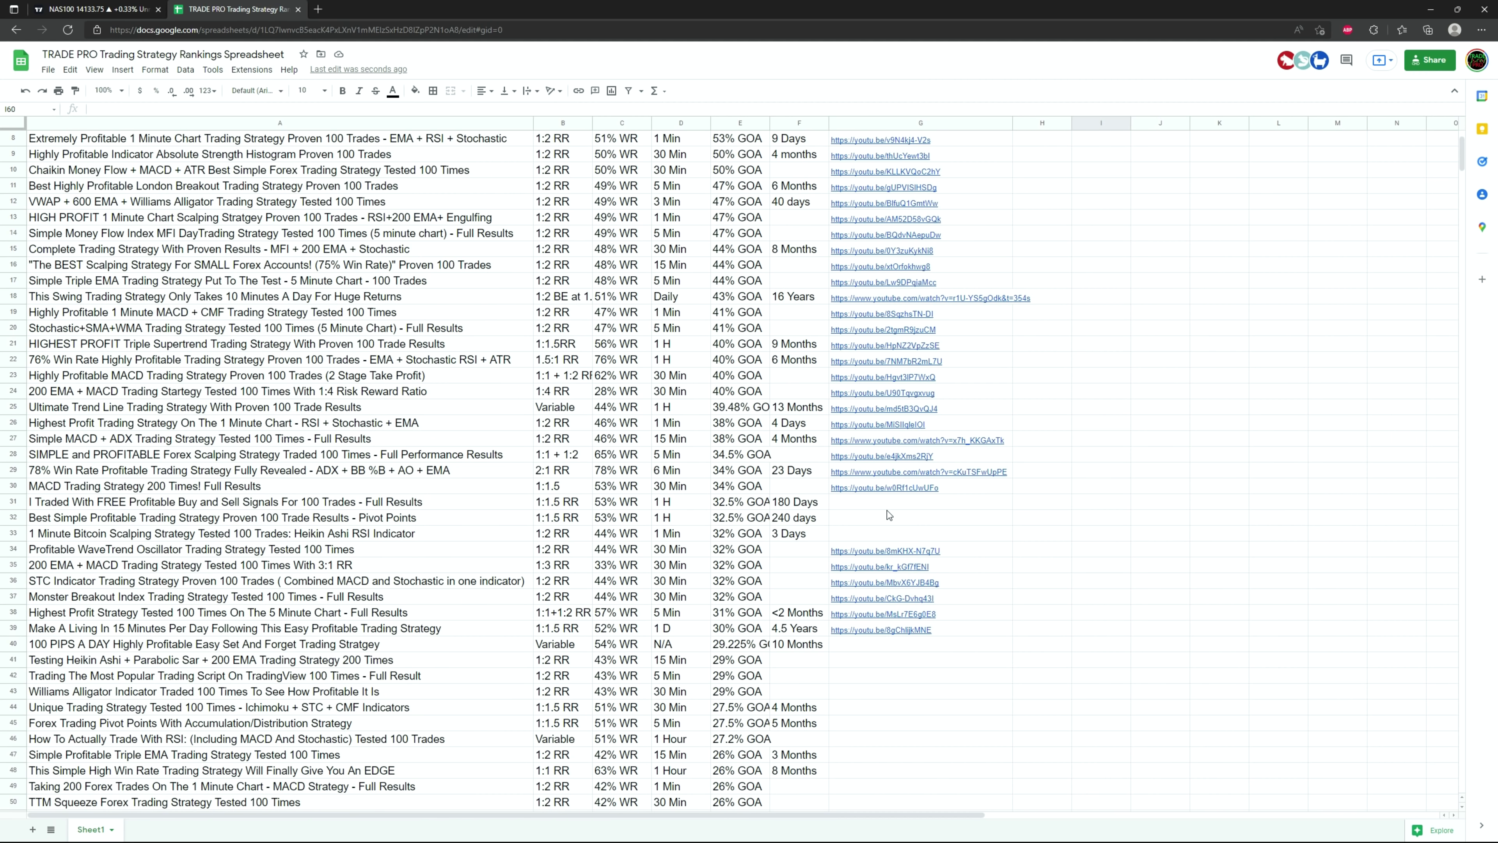
scroll(887, 510, "up", 2)
scroll(887, 510, "down", 10)
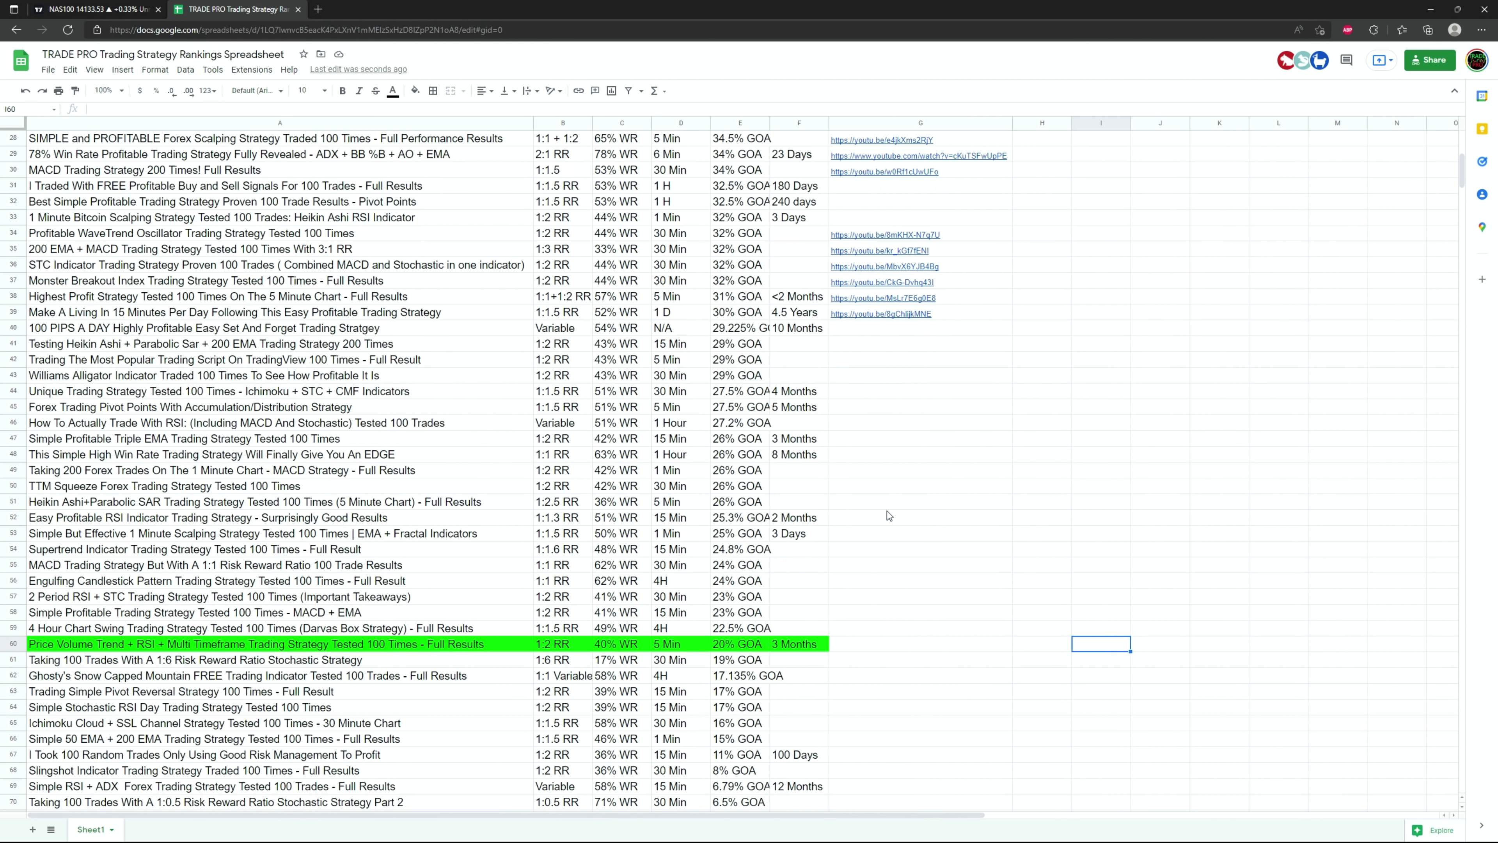
scroll(887, 511, "down", 3)
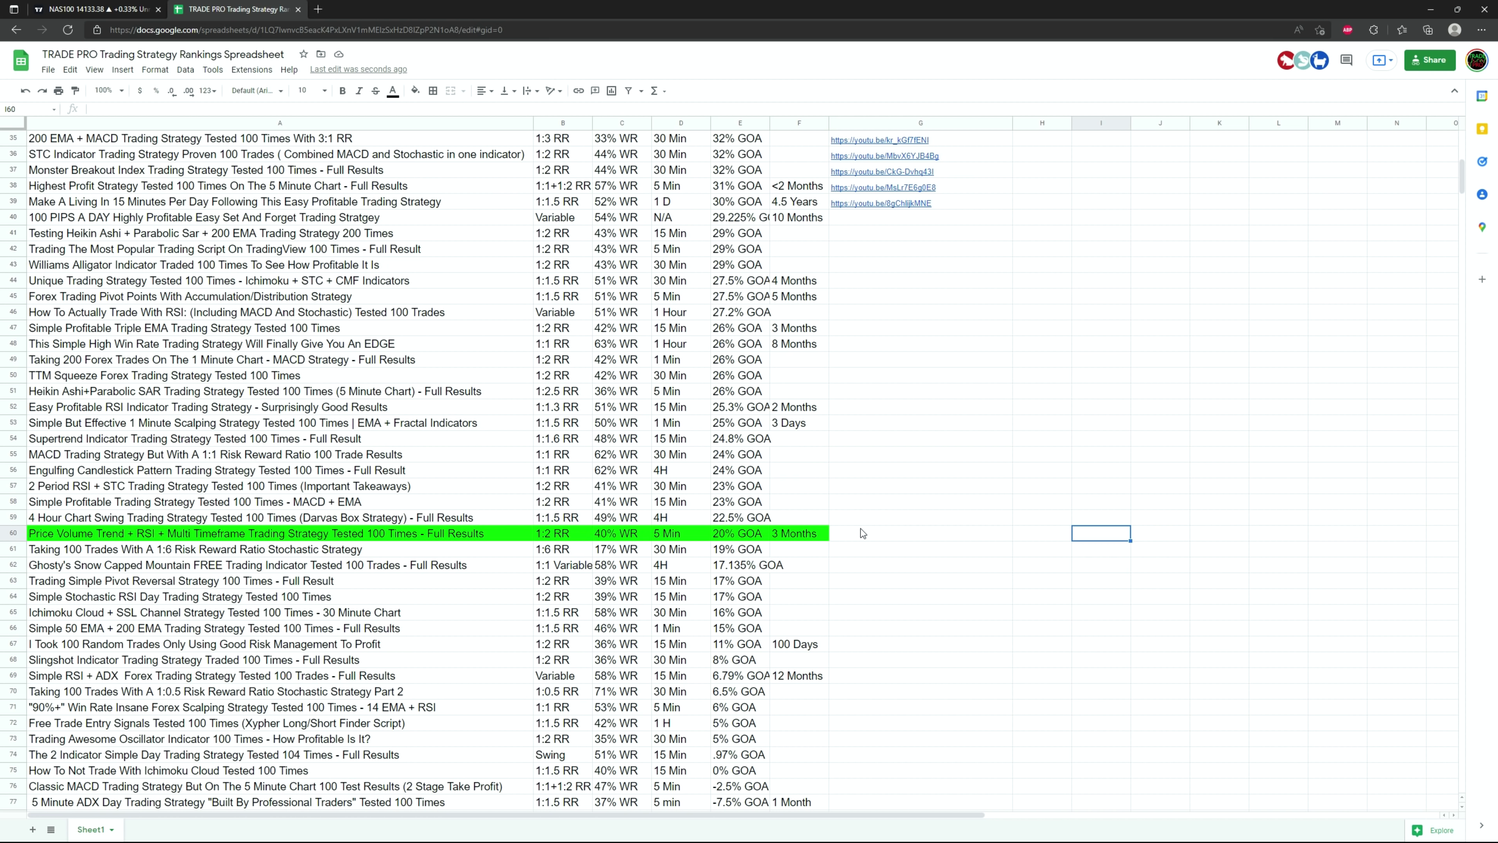
left_click(861, 531)
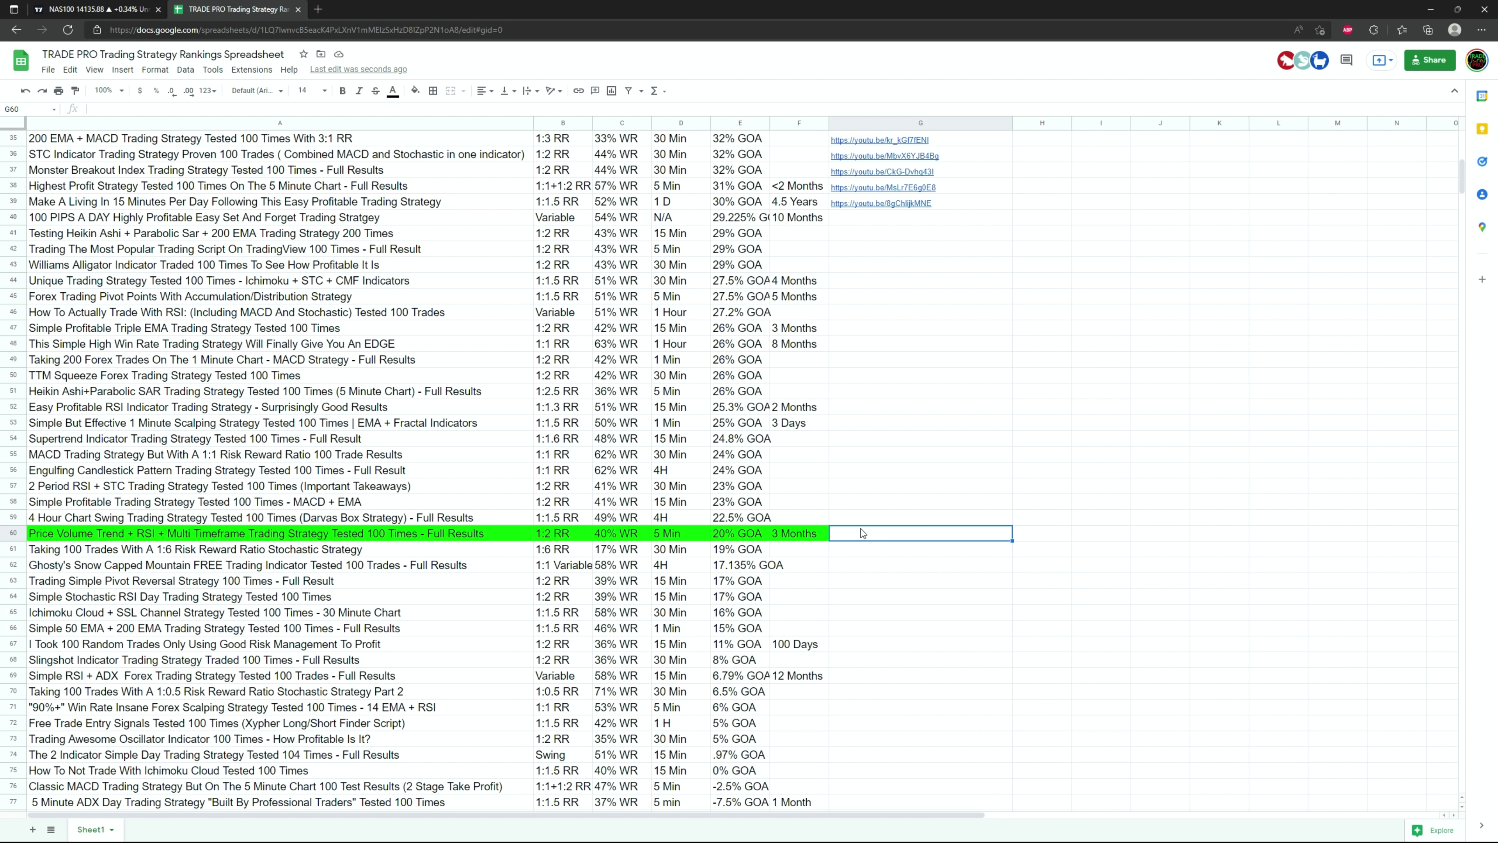